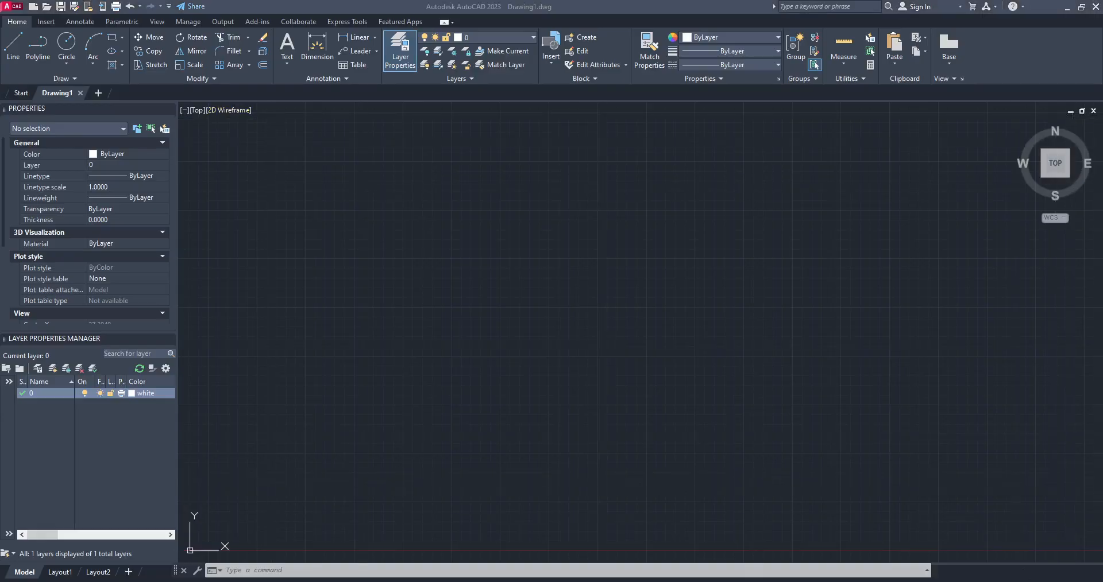
Draw a wide horizontal ellipse from its center, with a vertical half-axis of about 3.3 units.
click(669, 367)
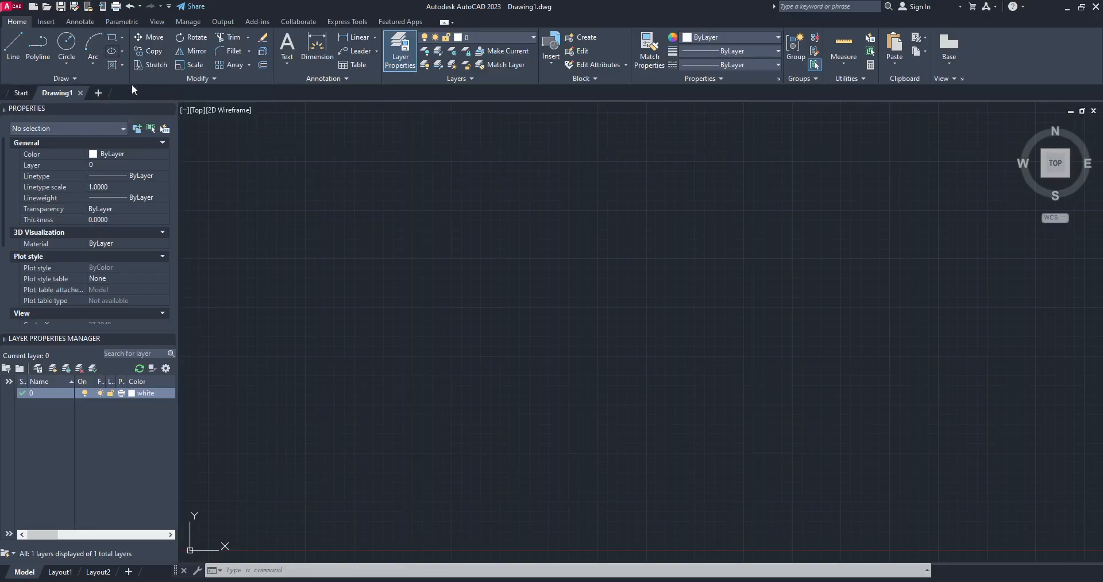
click(112, 51)
key(Escape)
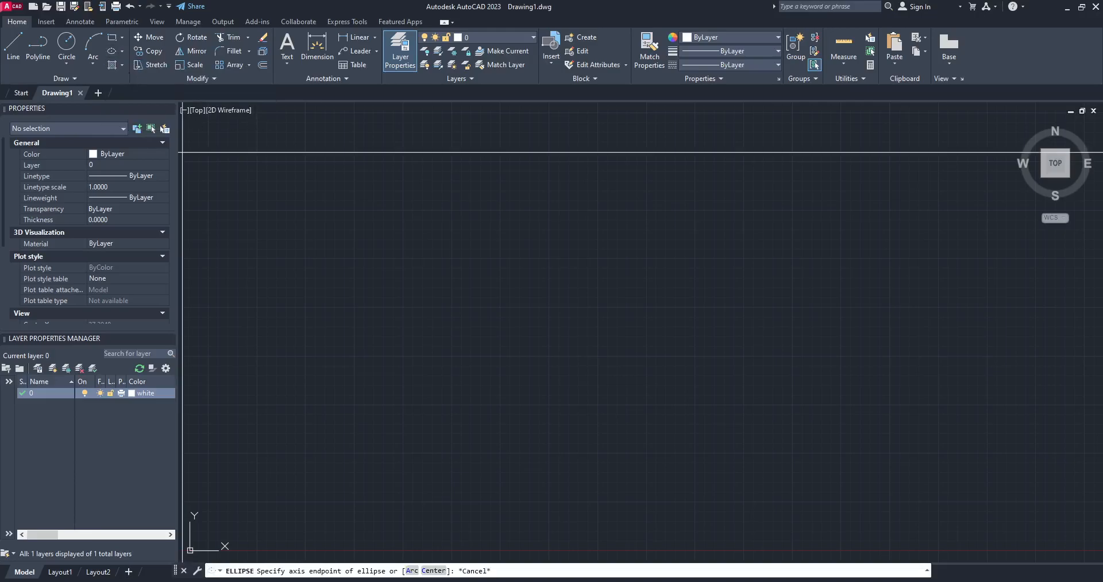
click(112, 51)
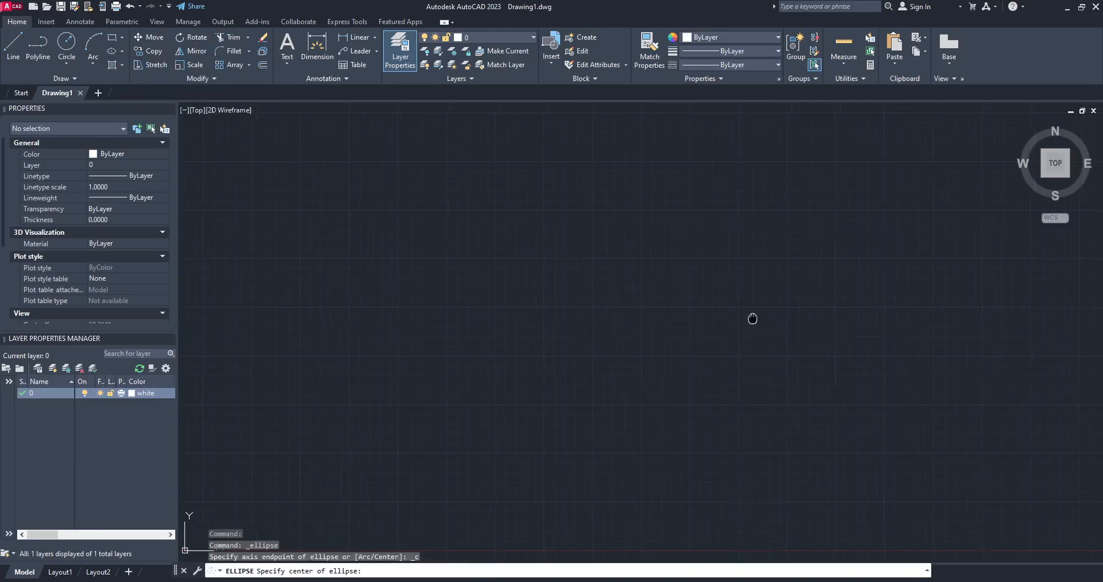
click(580, 301)
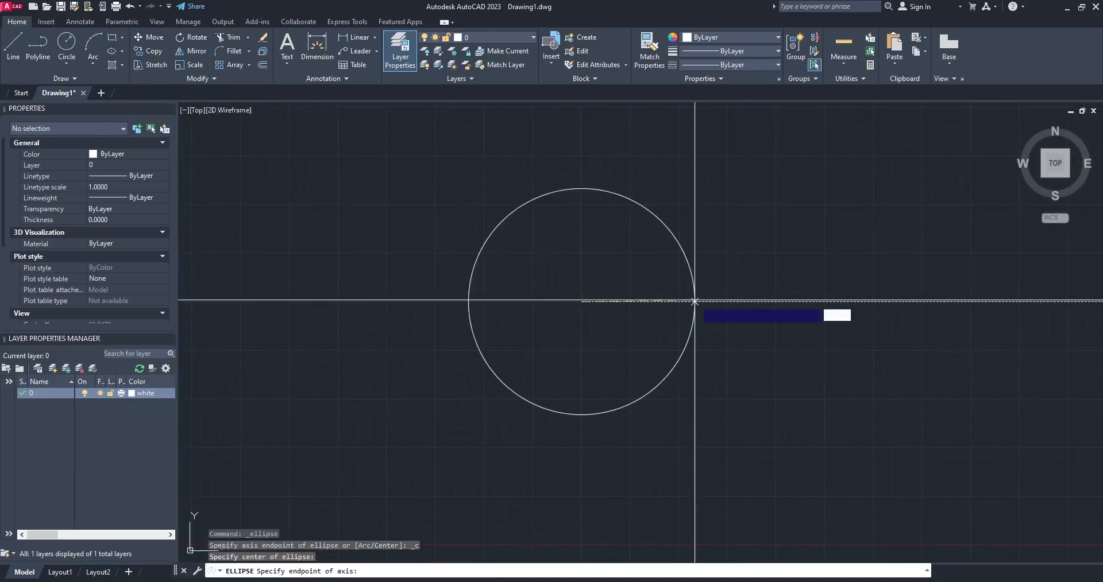
click(695, 301)
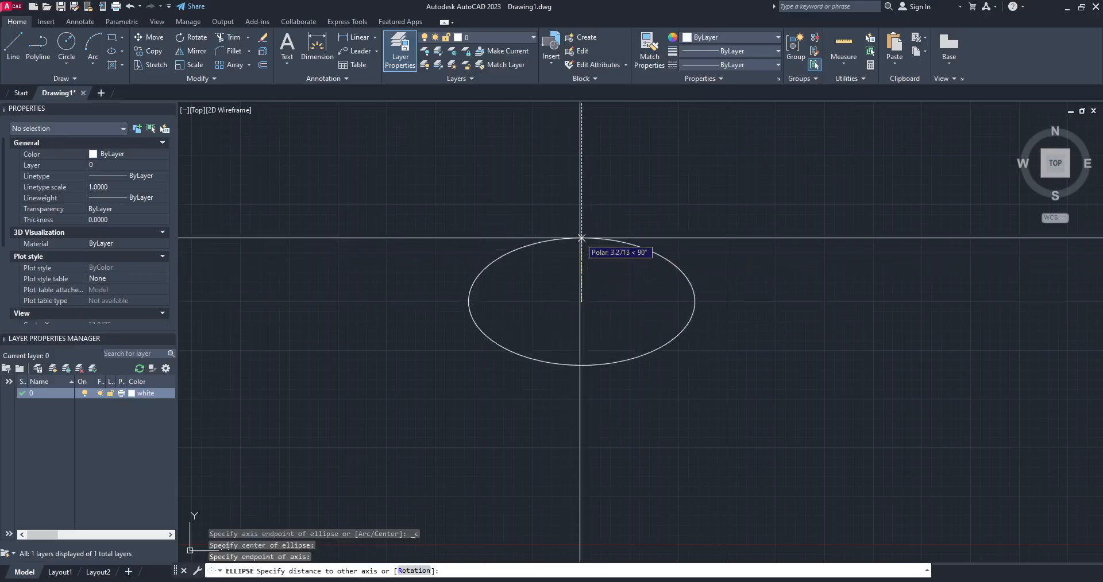
click(581, 238)
Draw a small upright ellipse from its center above the large one, with a vertical half-axis of about 1.3 units.
middle_drag(581, 237, 516, 301)
scroll(558, 278, up, 2)
click(112, 51)
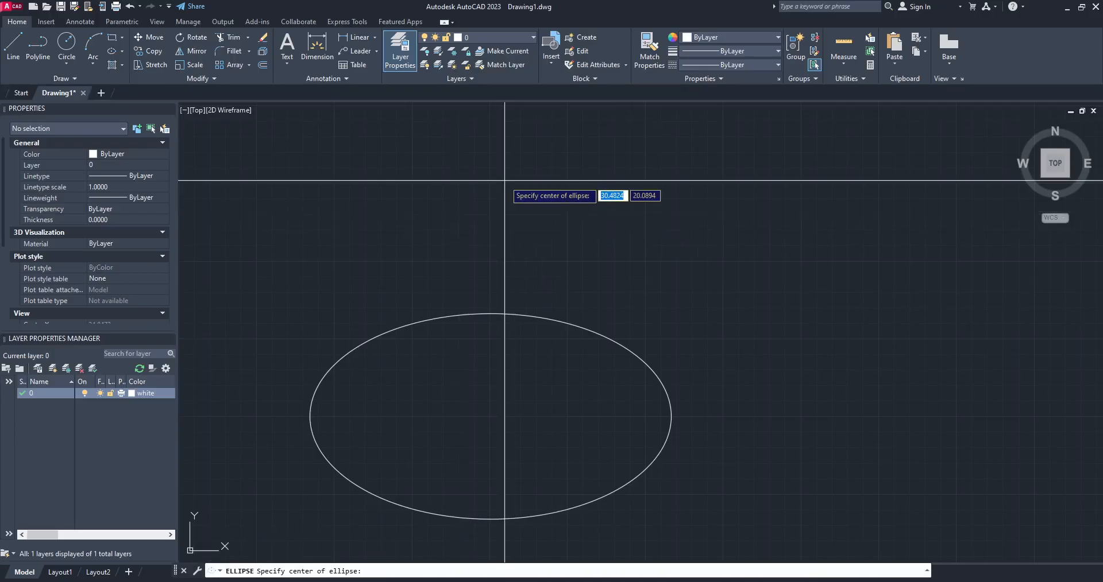
click(504, 180)
click(509, 216)
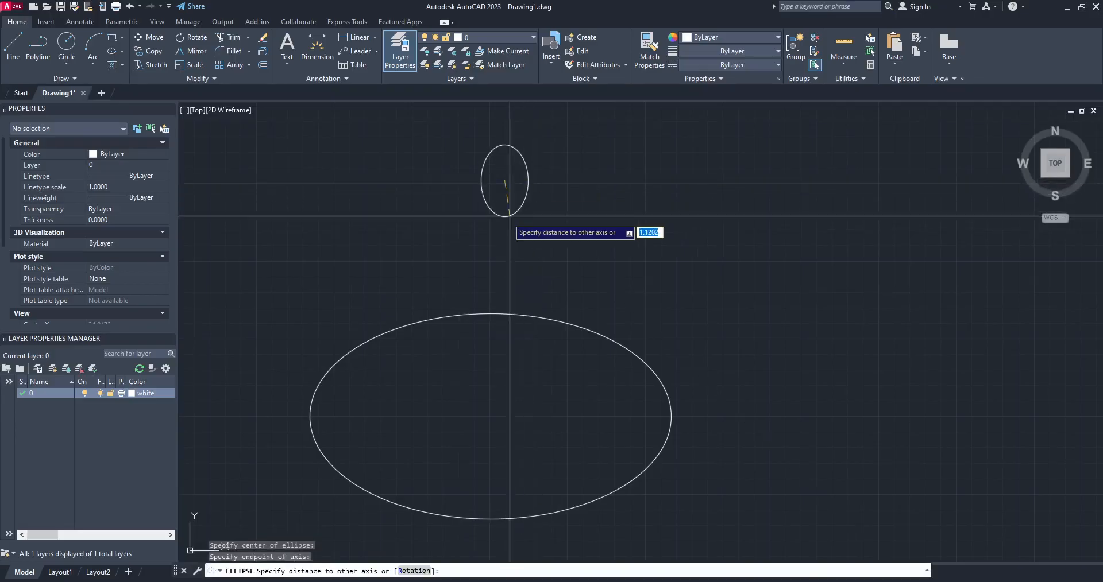
click(509, 220)
mouse_move(601, 212)
middle_down()
mouse_move(521, 271)
mouse_move(507, 258)
middle_up()
key(Escape)
key(Escape)
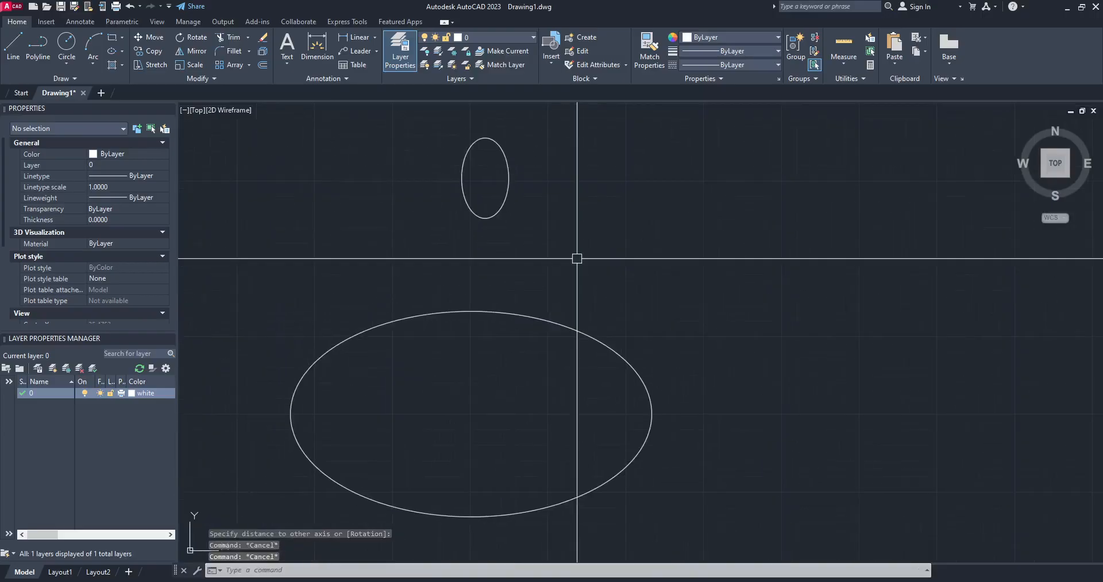
click(493, 210)
key(Escape)
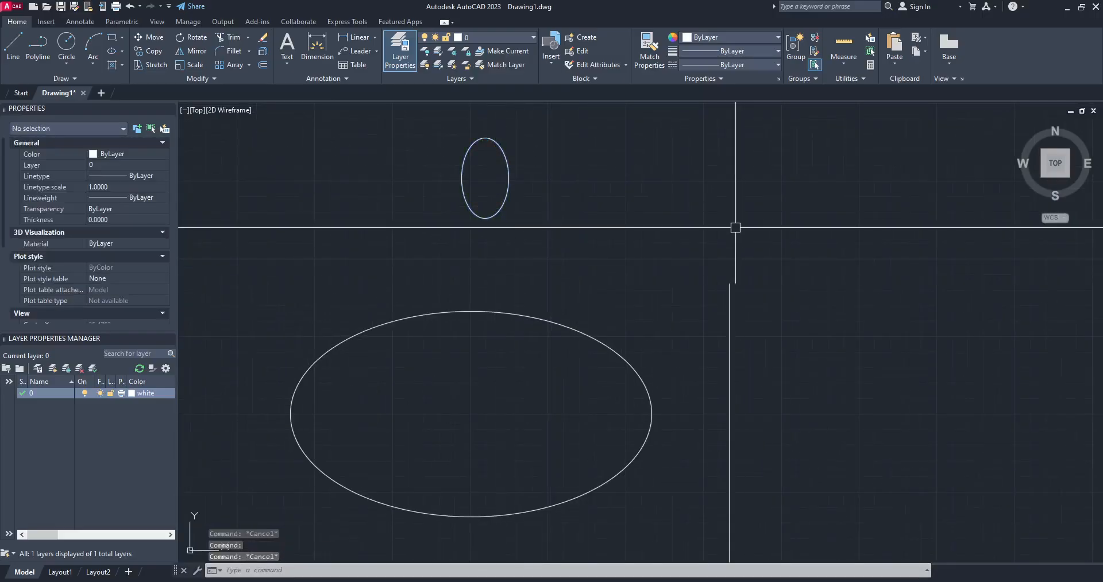
middle_drag(653, 345, 707, 335)
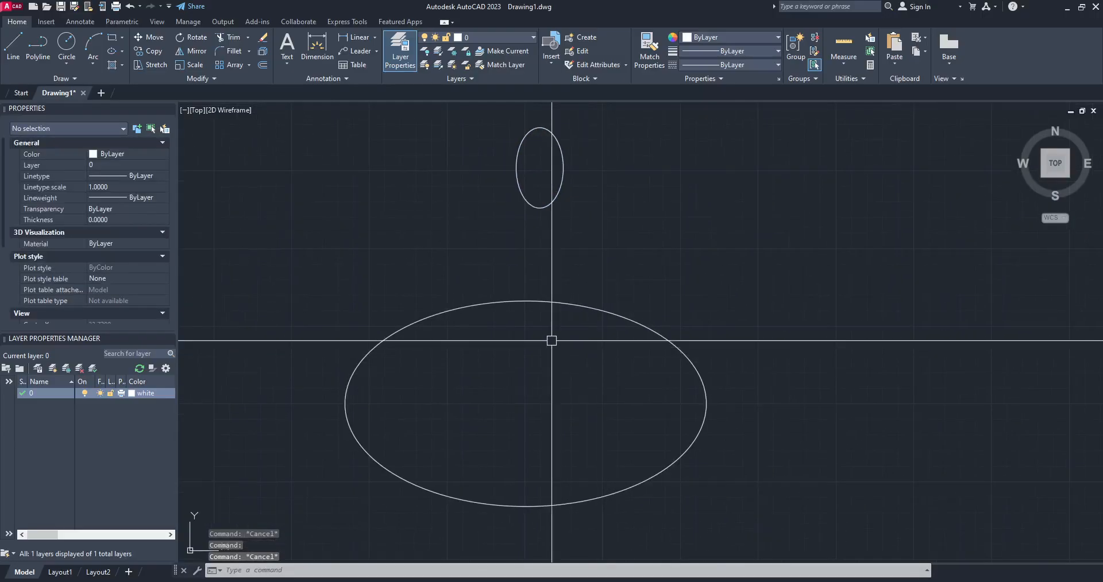
mouse_move(468, 421)
middle_down()
mouse_move(505, 389)
mouse_move(518, 341)
middle_up()
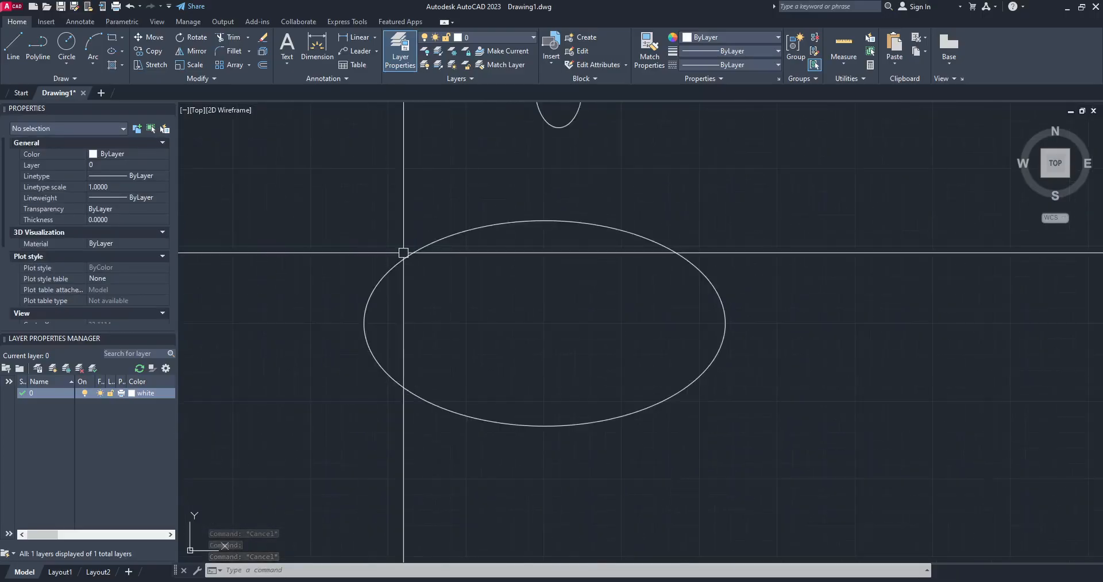
middle_drag(701, 192, 659, 223)
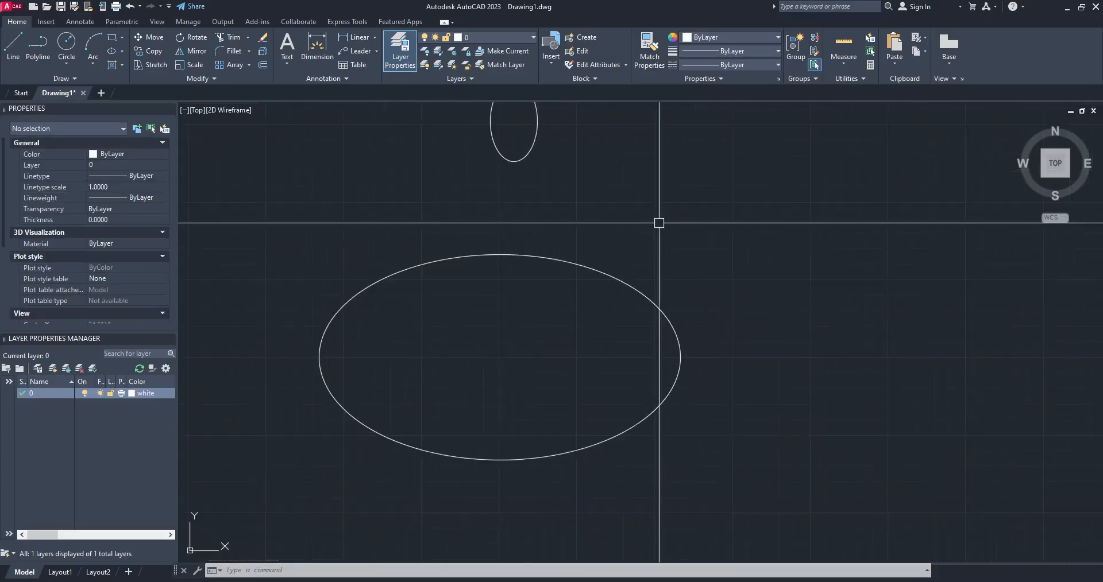
Move the small ellipse by its center down onto the upper edge of the large ellipse.
click(534, 136)
middle_drag(641, 185, 632, 220)
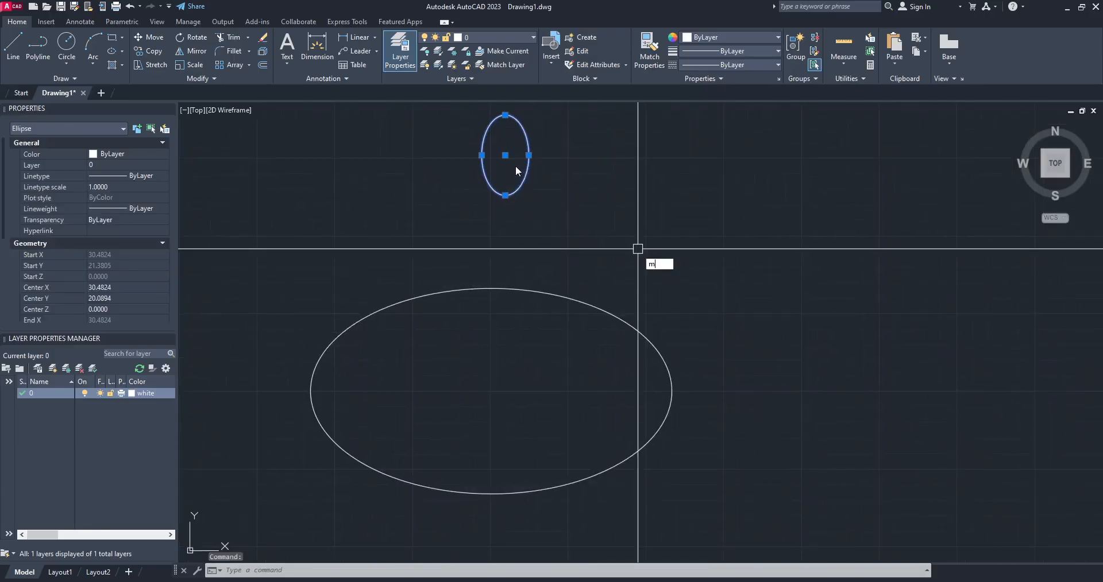
key(Return)
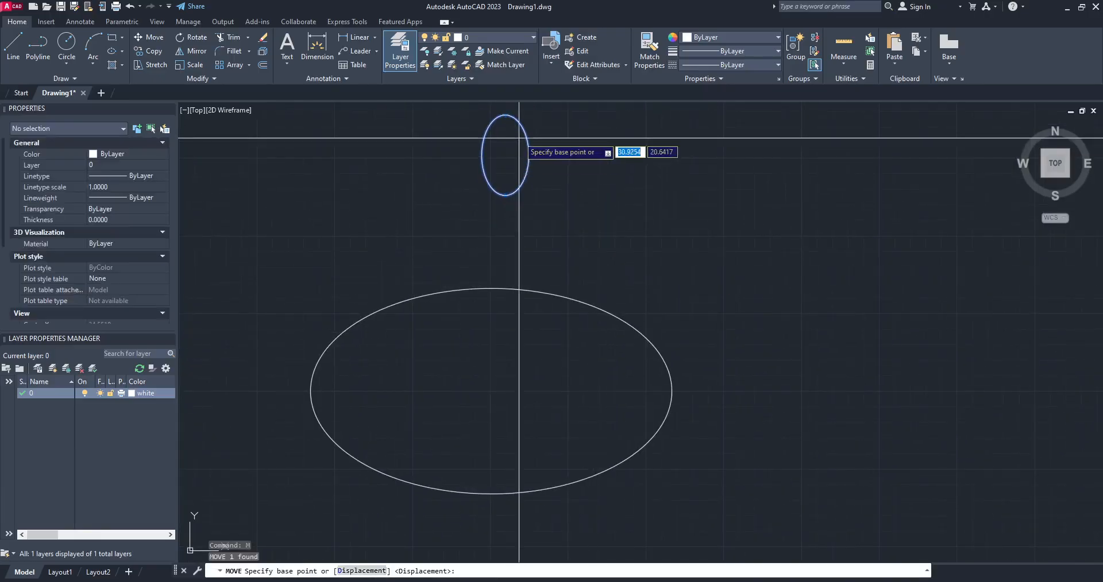
click(505, 155)
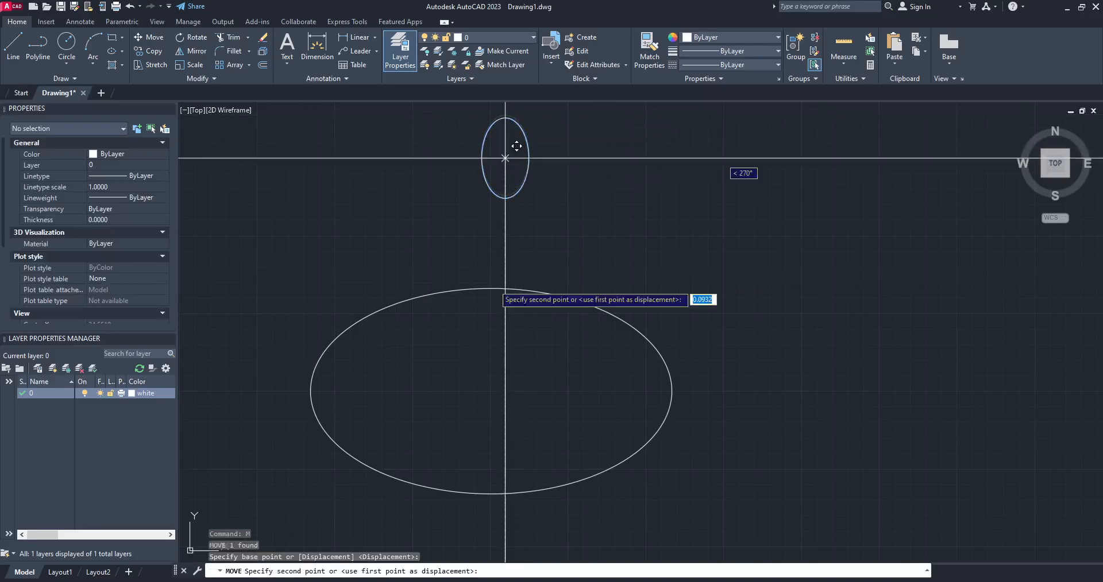
click(501, 289)
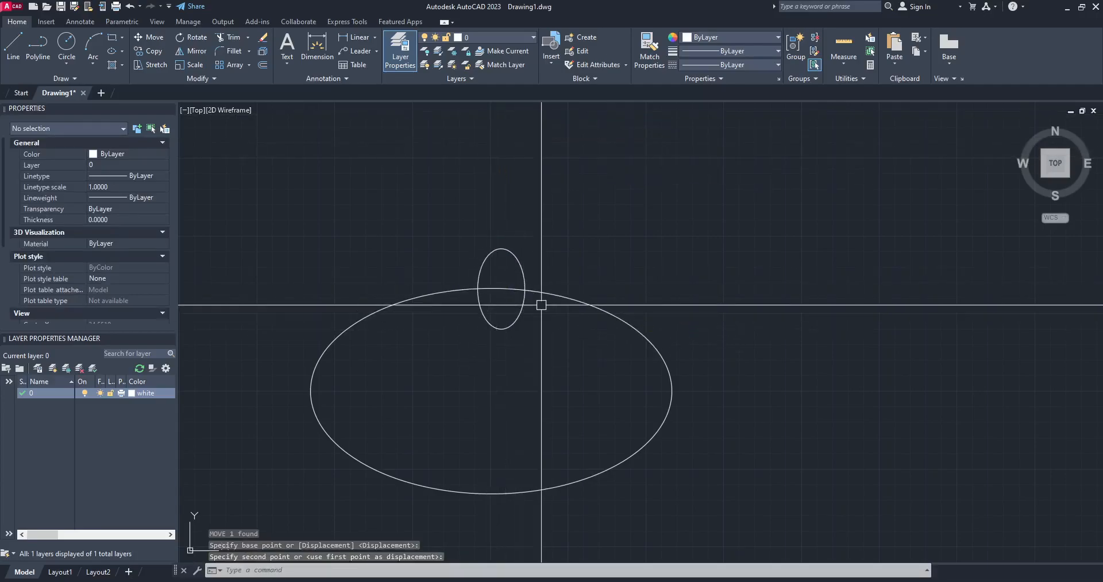
Move the small ellipse again so its center sits on the top quadrant point of the large ellipse.
click(523, 296)
text(m)
key(Return)
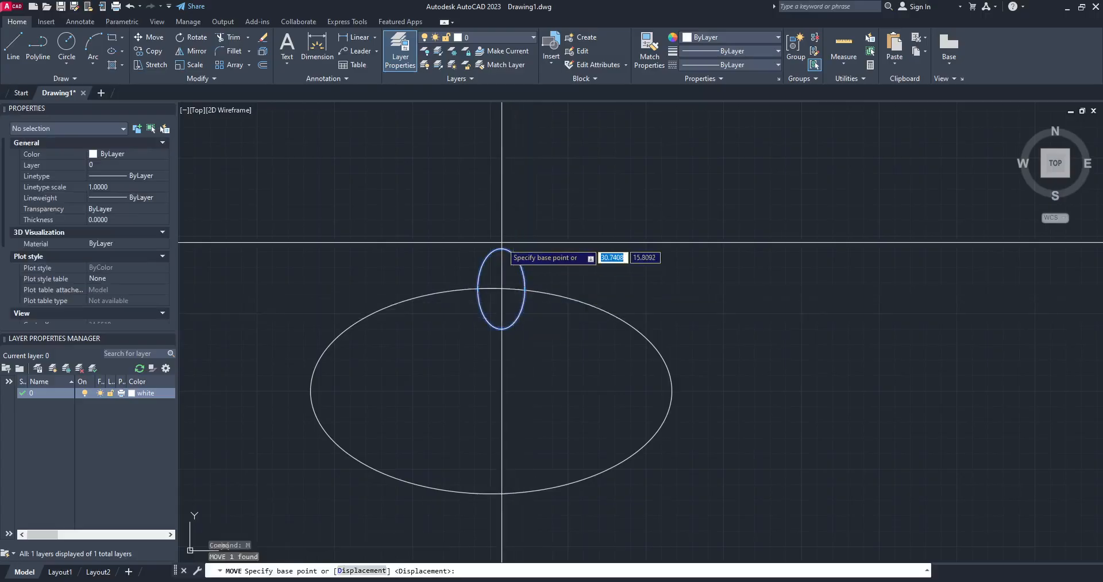
click(501, 287)
scroll(503, 287, up, 4)
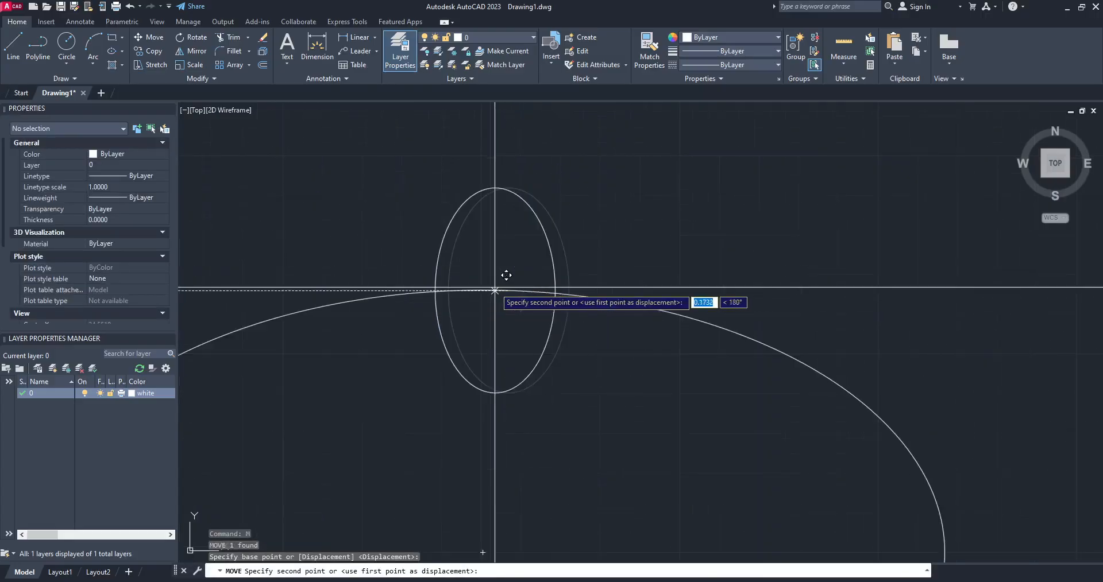
key(Escape)
key(Escape)
Shrink the small ellipse in width and height, to a vertical half-axis of about 0.77 units.
scroll(511, 316, down, 4)
click(511, 315)
scroll(509, 313, up, 4)
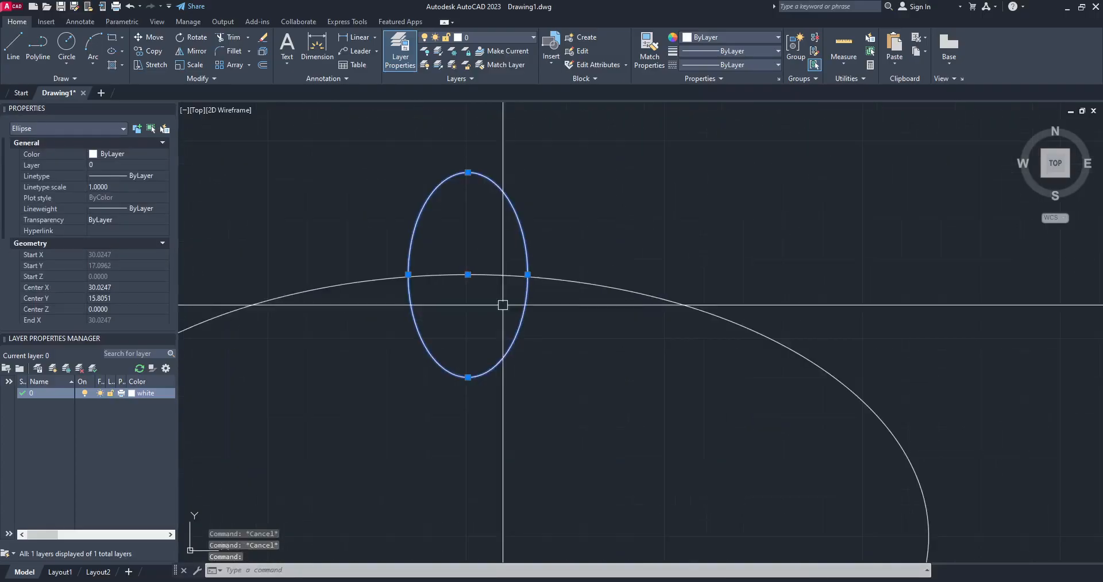
click(527, 275)
click(497, 275)
click(469, 377)
click(498, 327)
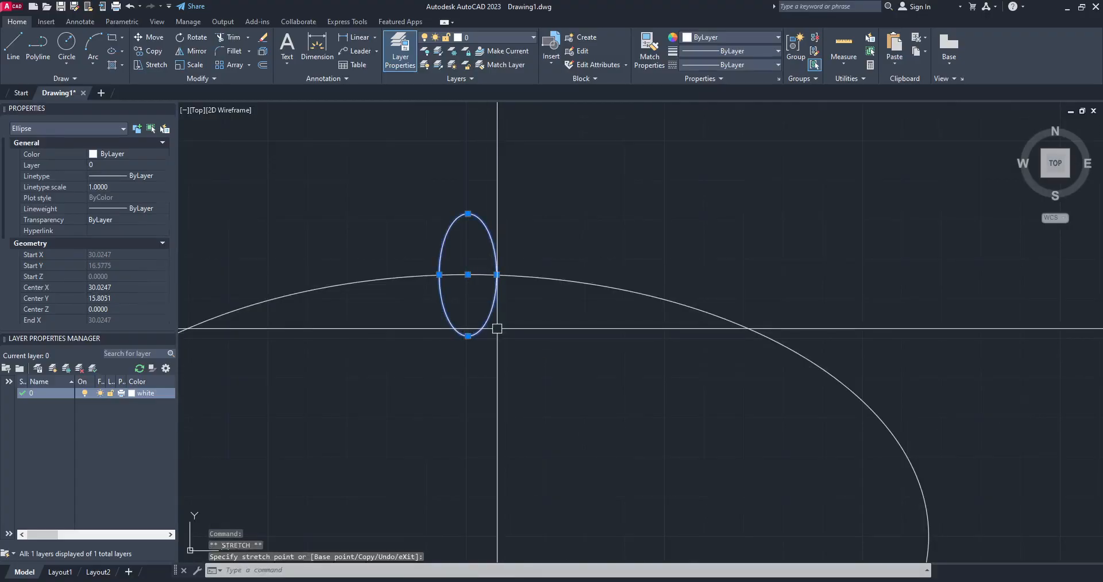
key(Escape)
scroll(497, 328, down, 4)
Create a path array of the small ellipse using the large ellipse as the path curve.
click(495, 321)
scroll(539, 305, up, 2)
click(122, 50)
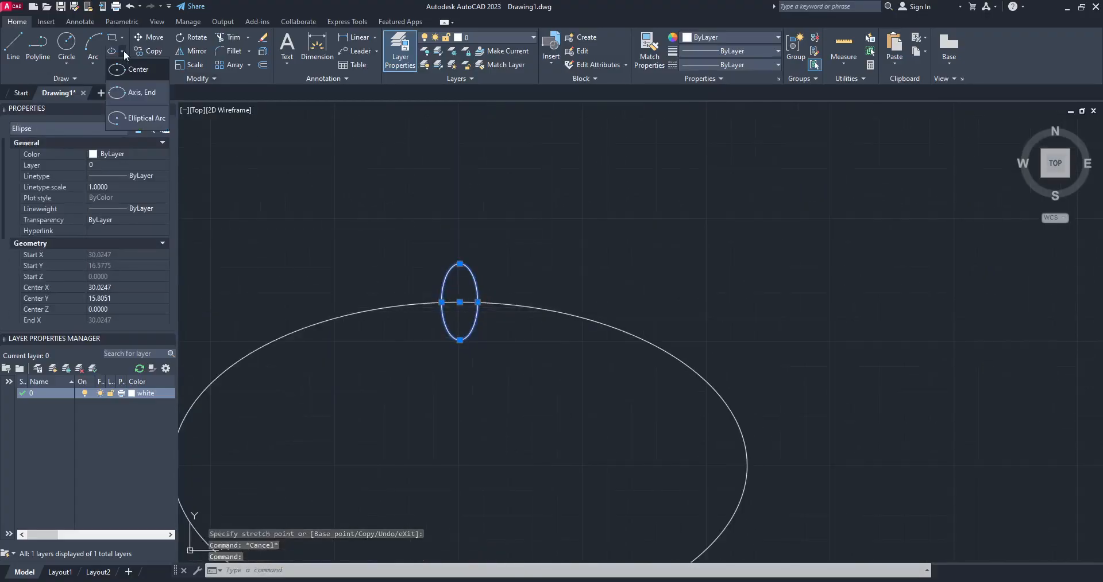
click(249, 64)
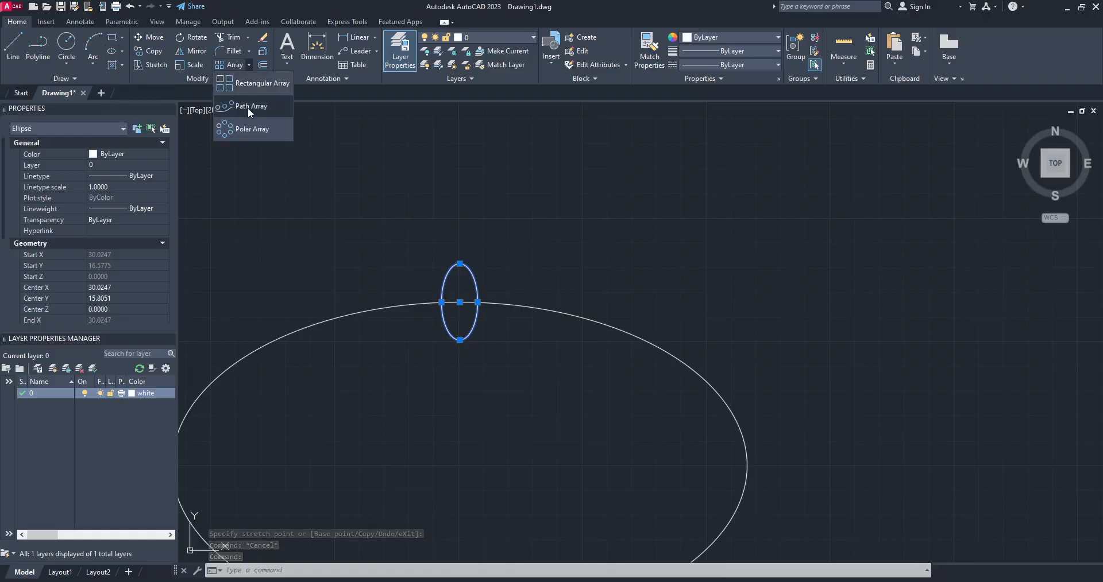
scroll(531, 299, down, 3)
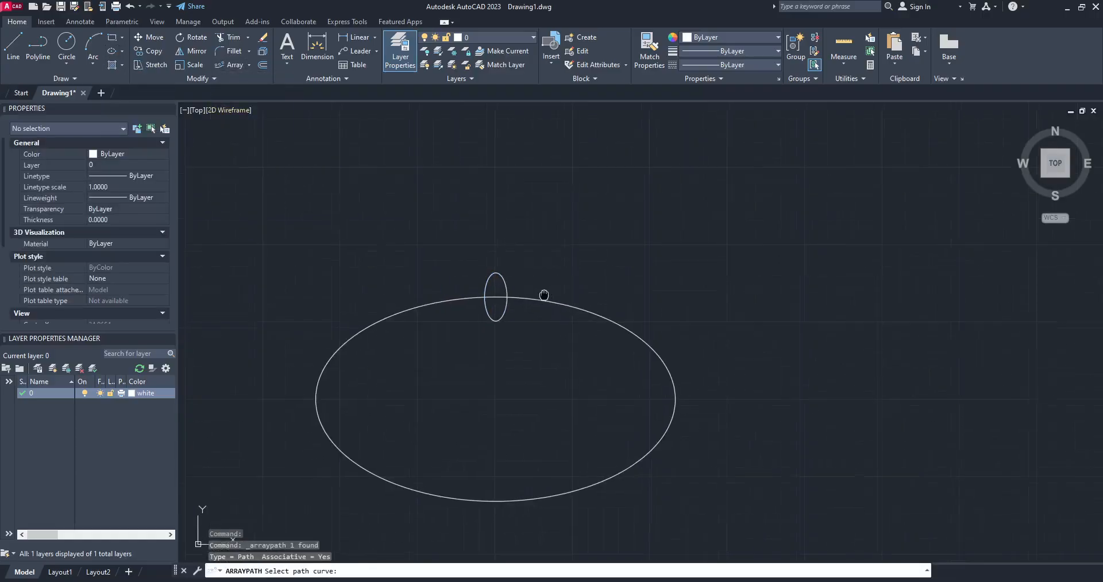
click(384, 23)
click(46, 22)
click(80, 22)
click(51, 23)
click(17, 22)
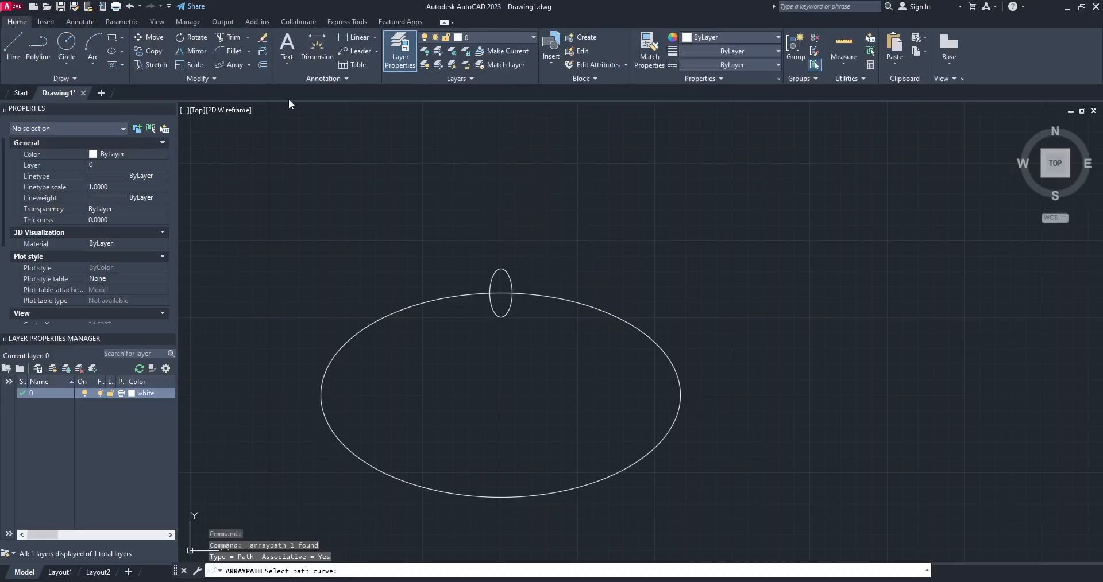
click(526, 295)
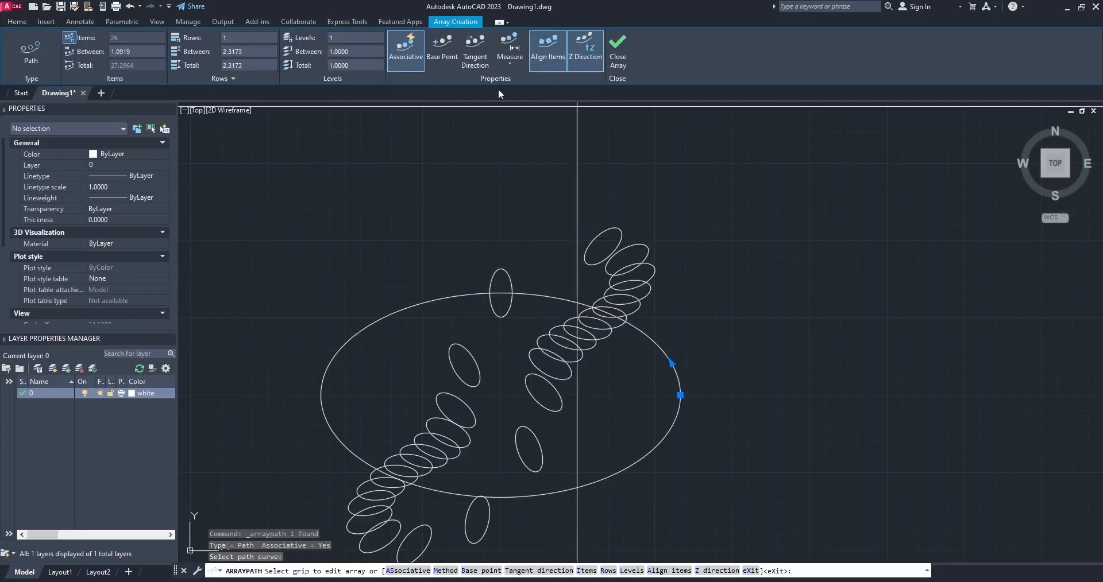
Set the array's base point to the center of the original small ellipse.
click(439, 62)
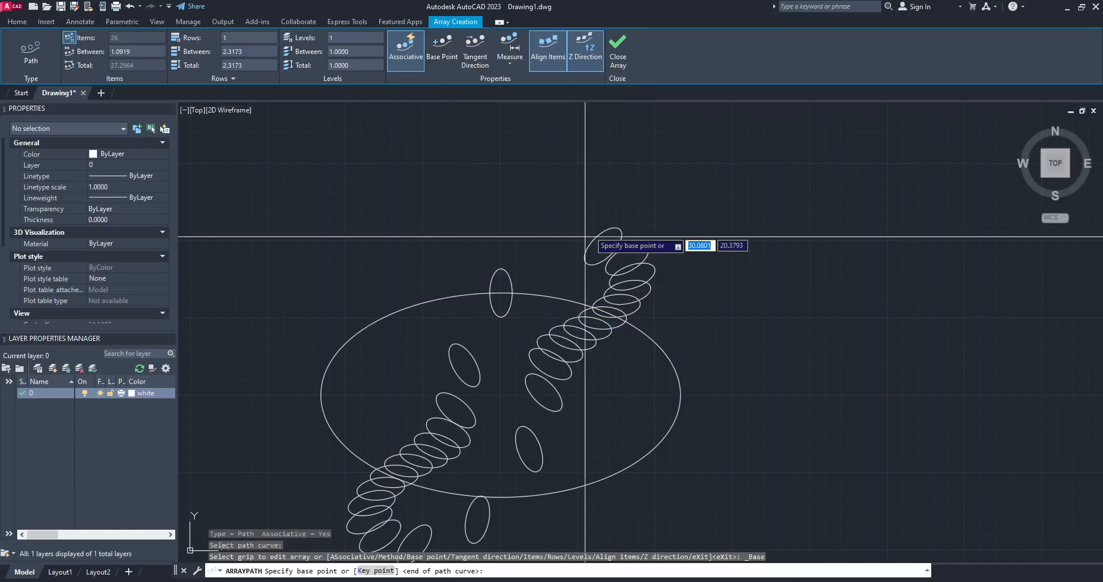
scroll(508, 289, up, 5)
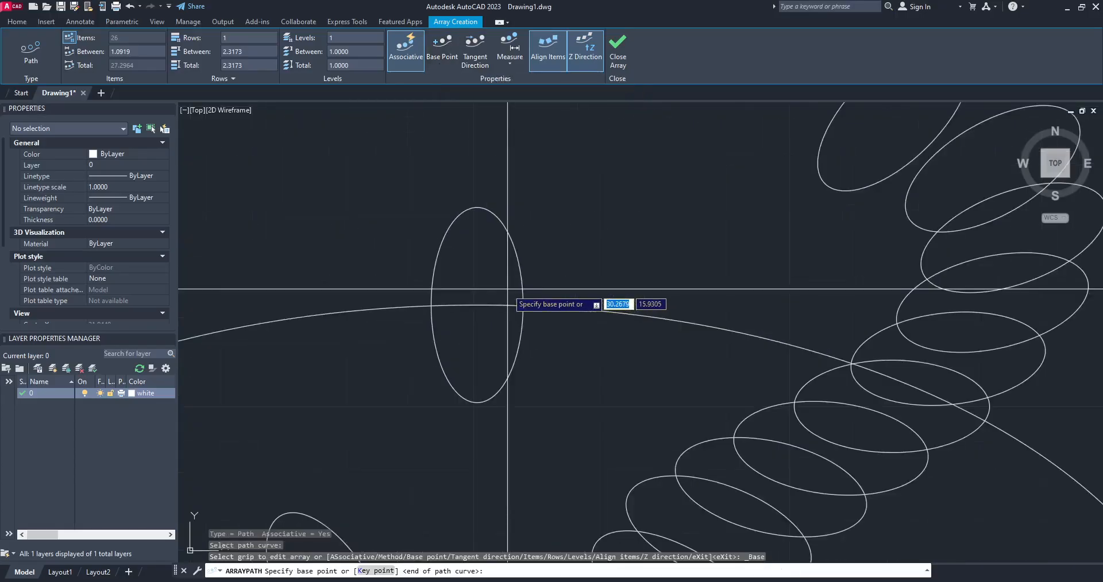
click(476, 305)
scroll(525, 305, down, 6)
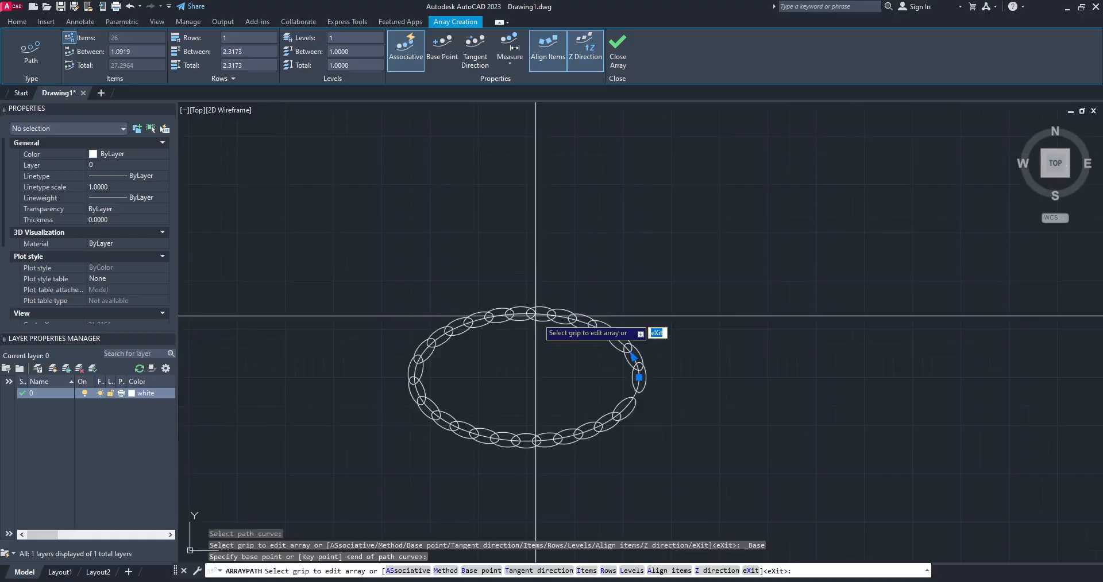
middle_drag(598, 327, 570, 300)
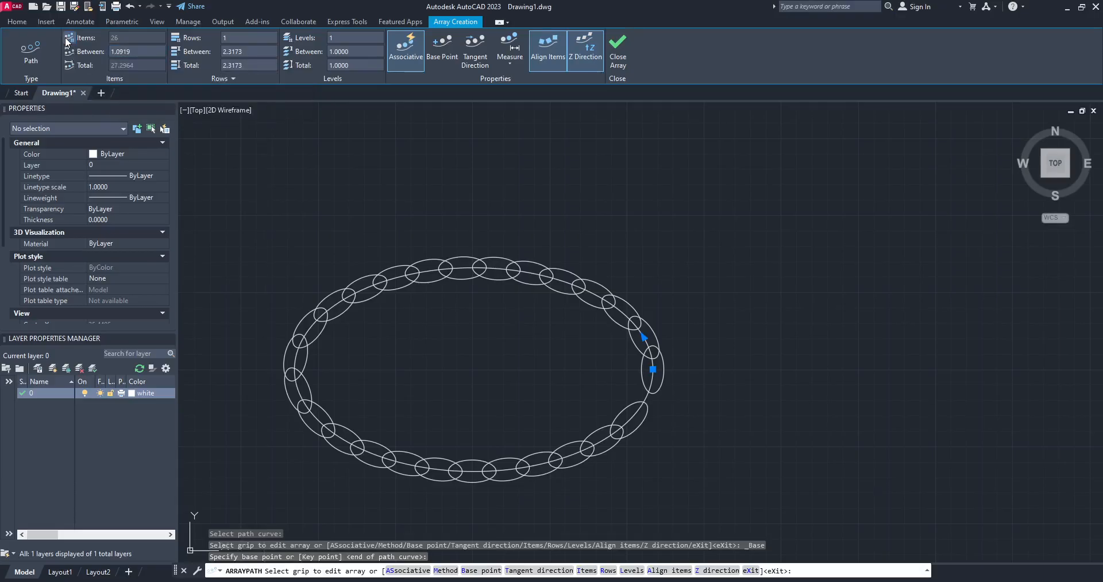
Switch the path array from automatic fill to a manual item count and set it to 10 items.
key(Return)
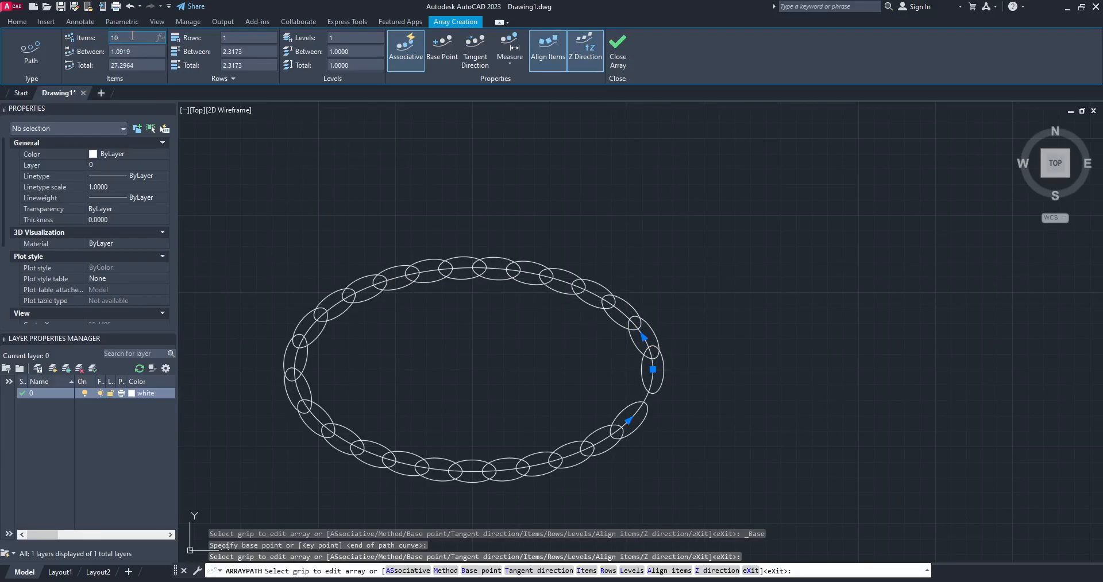
key(Return)
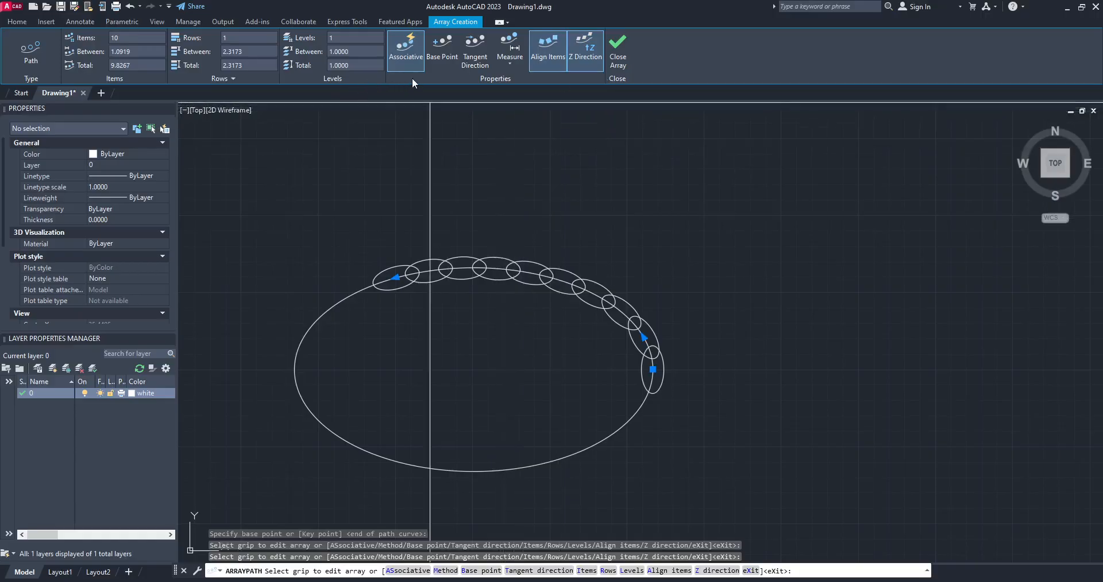
click(149, 51)
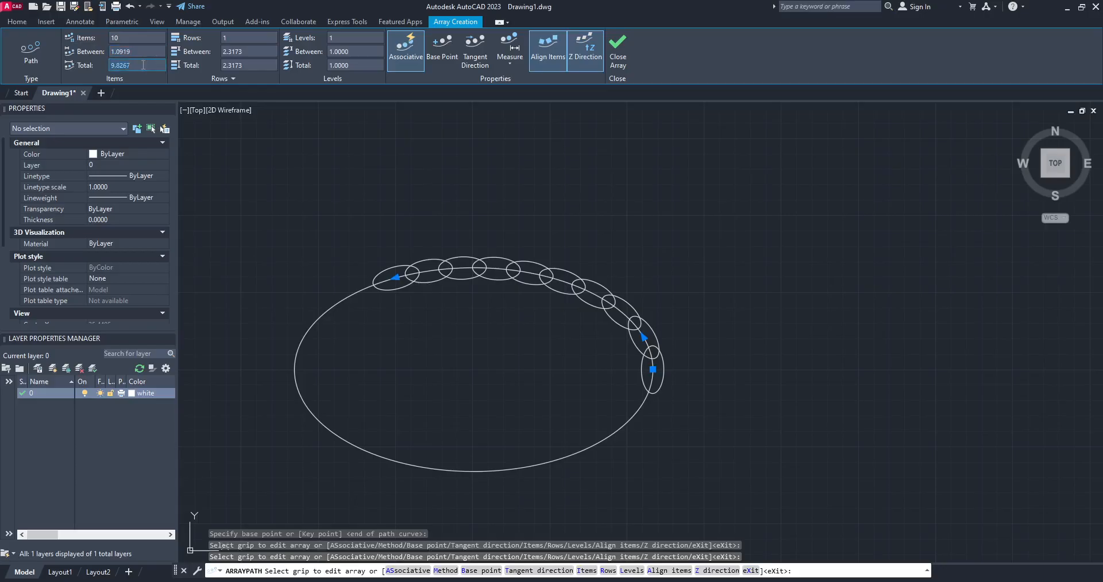
click(72, 37)
click(127, 36)
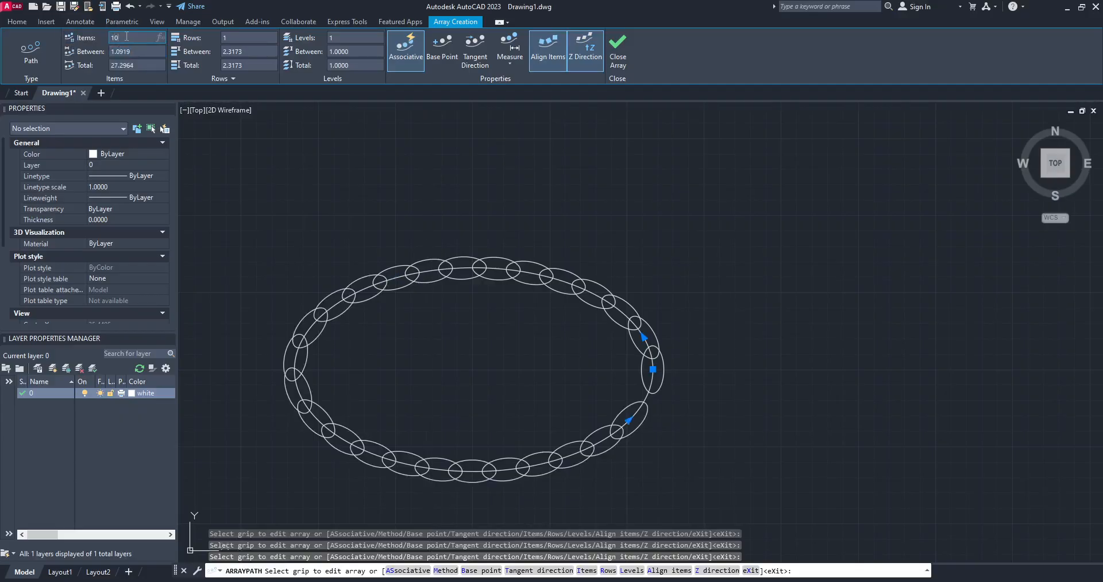
click(120, 51)
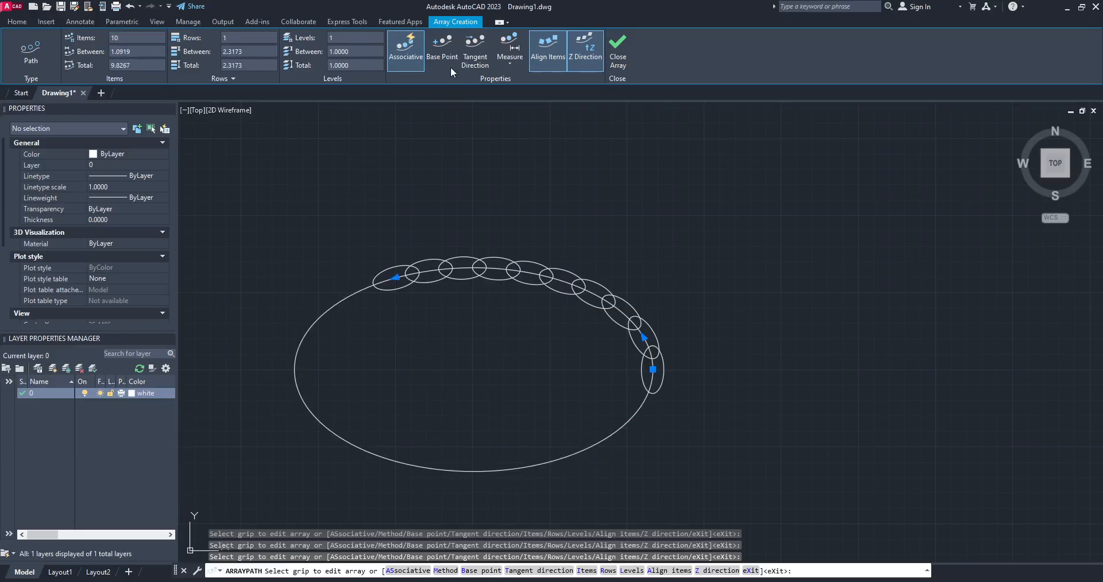
Set the array's tangent direction as a horizontal vector from the small ellipse's center towards its right side.
click(476, 71)
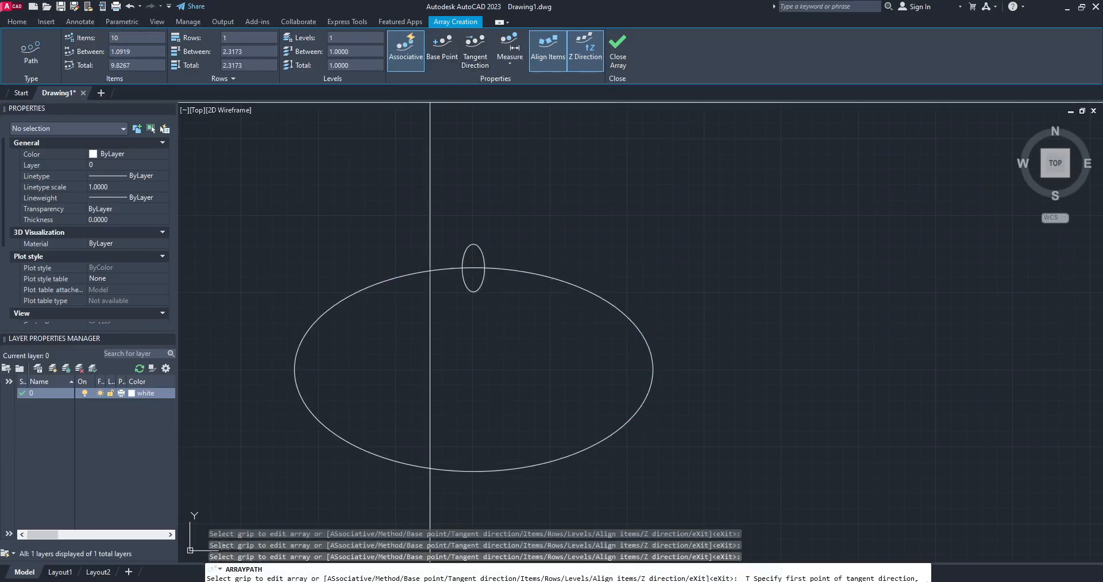
scroll(471, 281, up, 4)
click(446, 275)
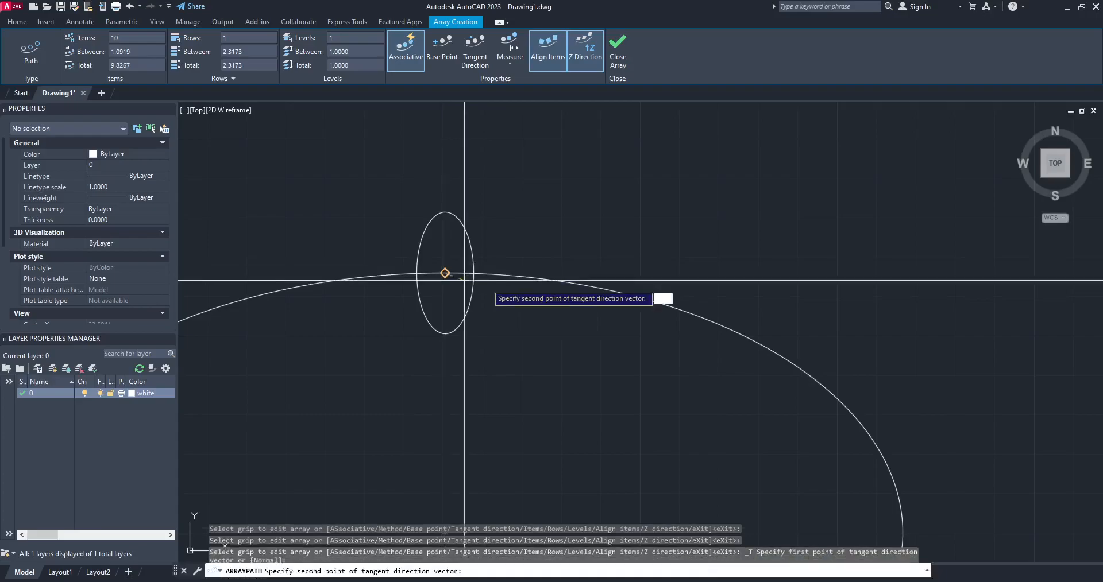
click(628, 270)
scroll(580, 217, down, 4)
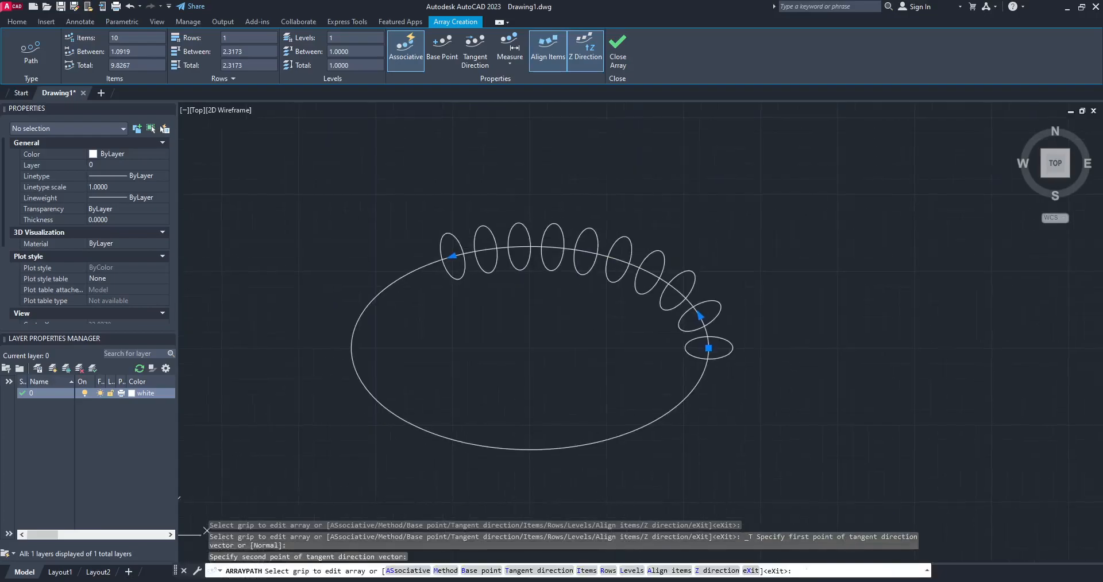
Distribute the 10 items along the whole large ellipse with the Divide method and finish the array.
click(508, 68)
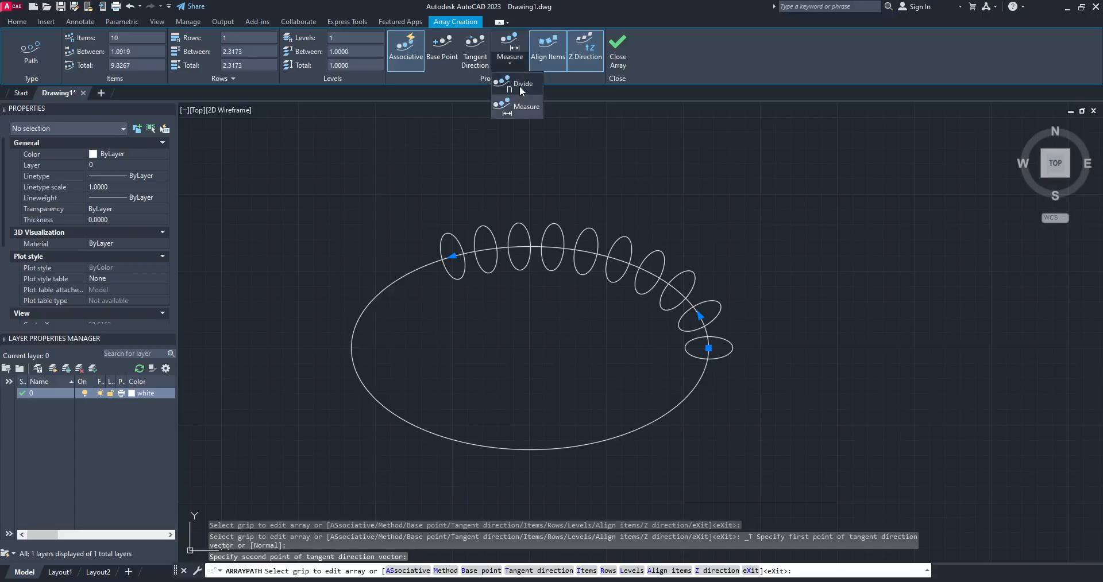
click(520, 85)
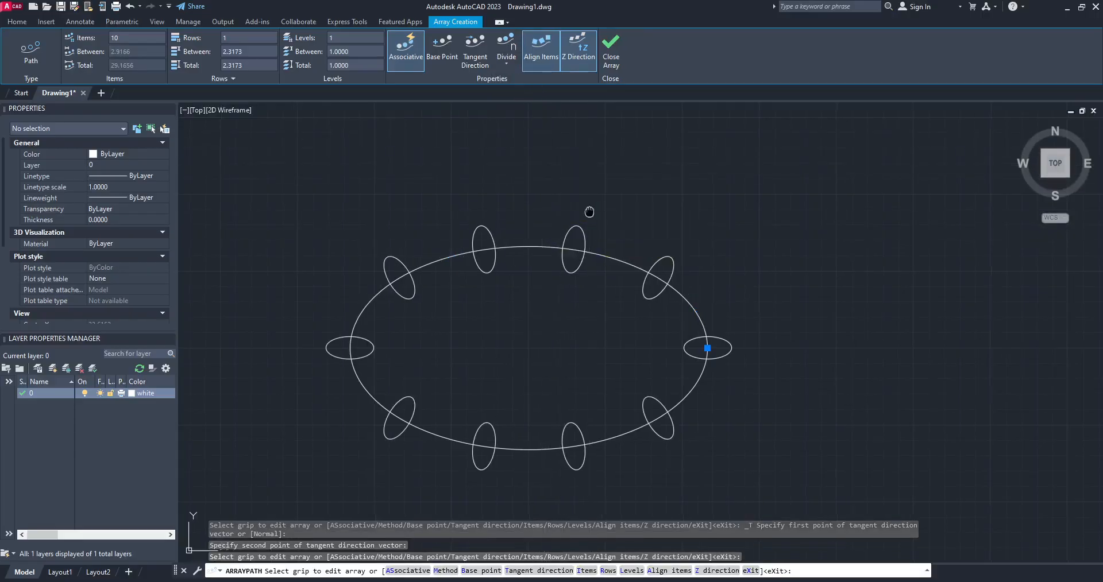
middle_drag(590, 212, 581, 212)
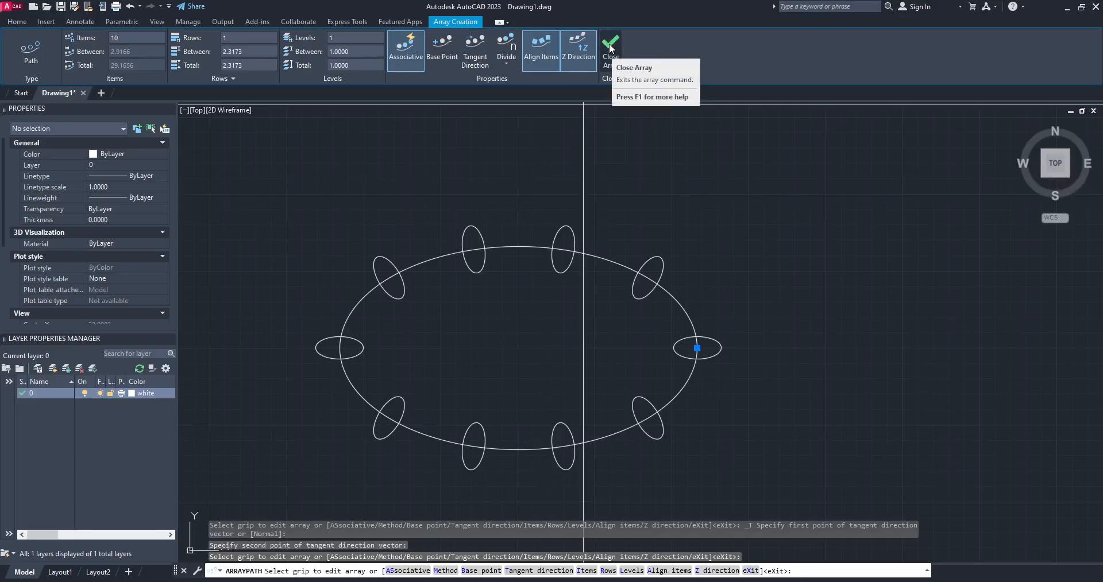
click(611, 48)
click(568, 233)
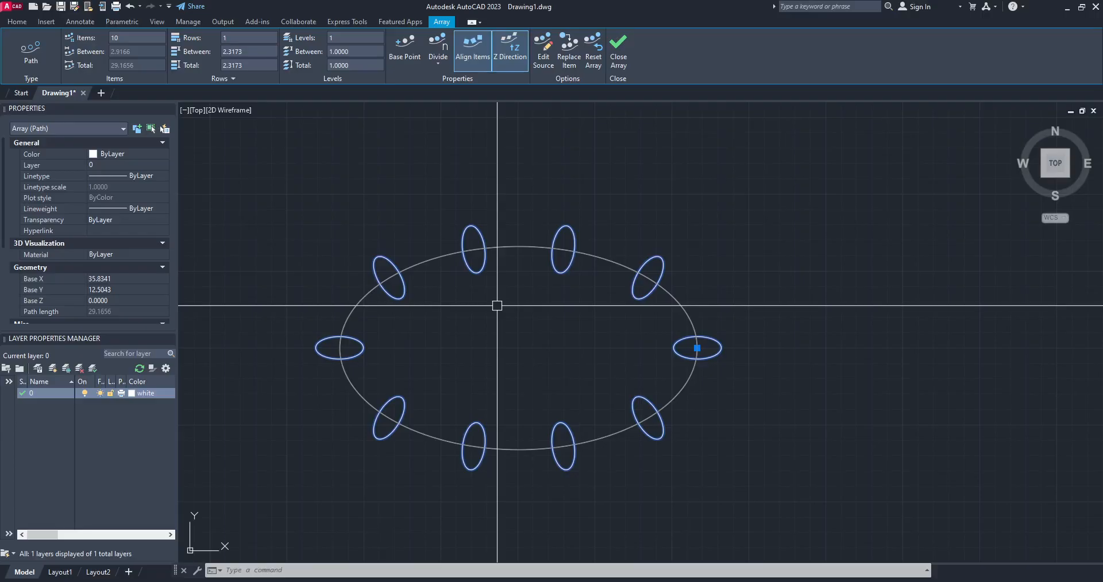
key(Escape)
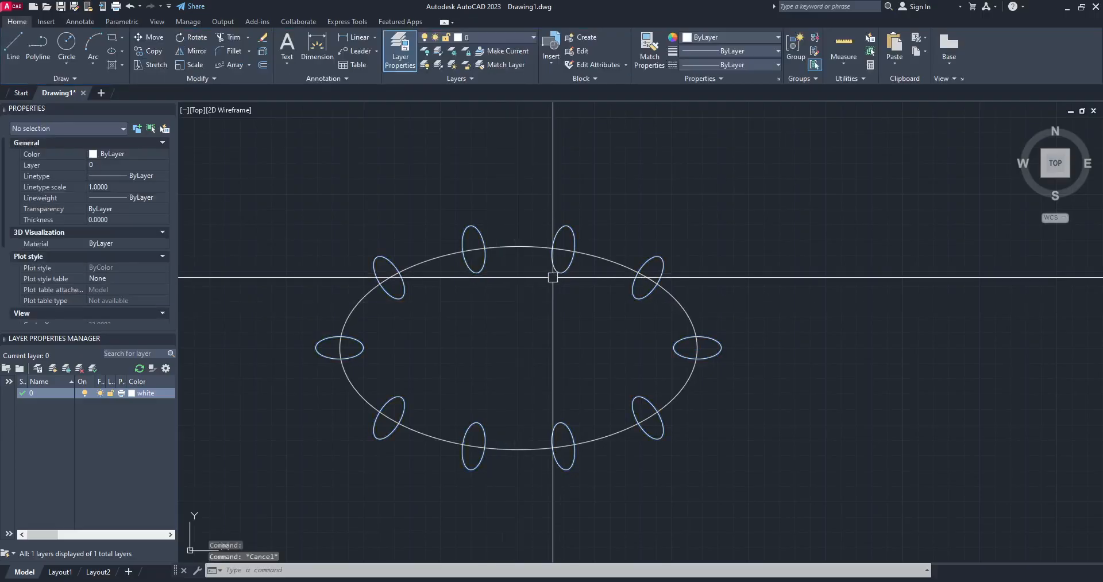
click(529, 247)
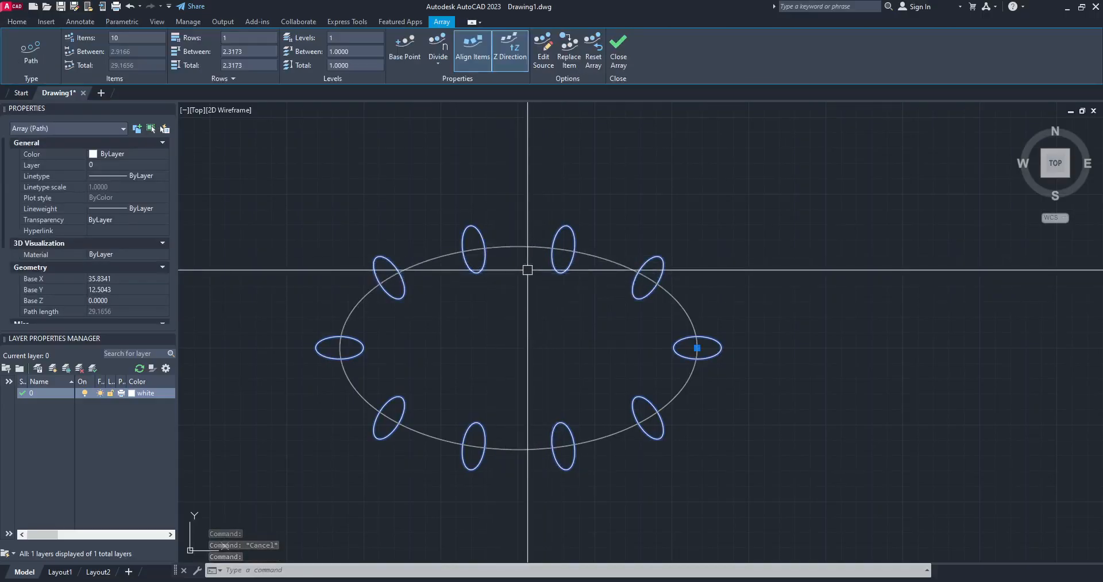
key(Escape)
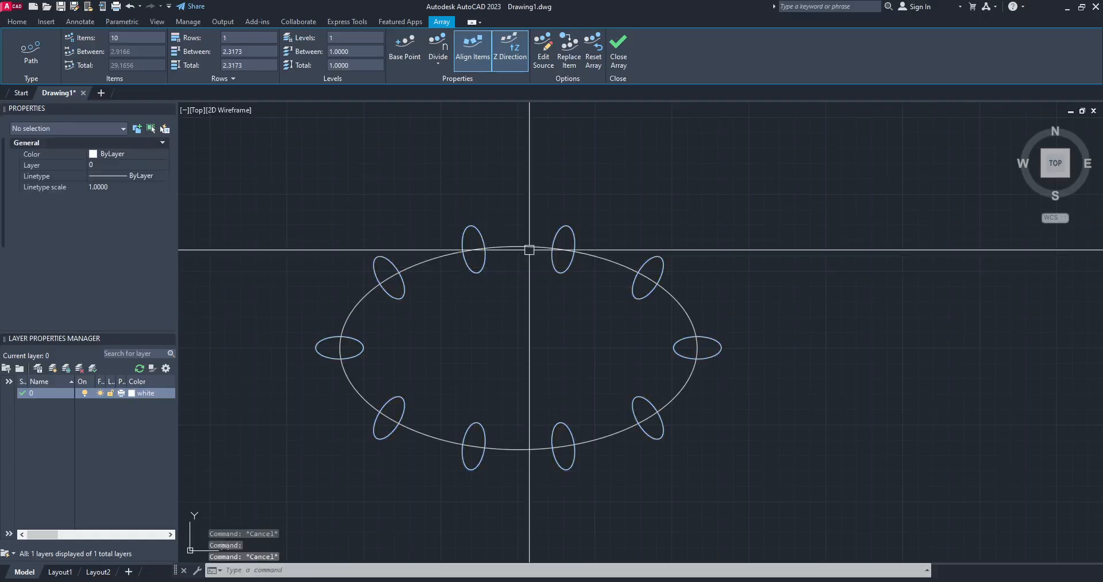
click(529, 250)
Undo the finished path array to return to the original small ellipse.
key(ctrl+z)
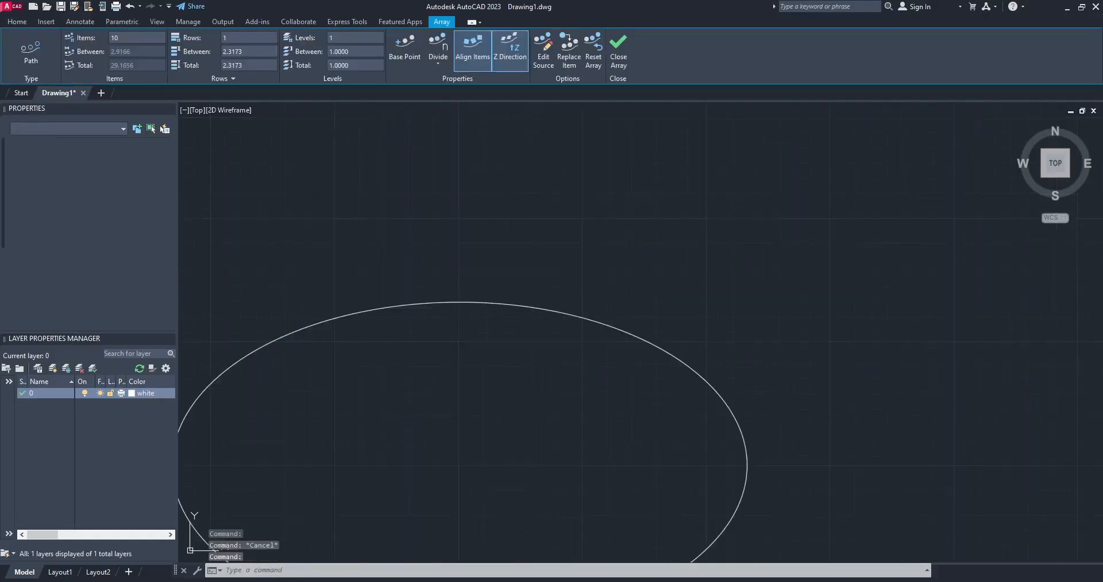
key(ctrl+z)
middle_drag(500, 313, 528, 271)
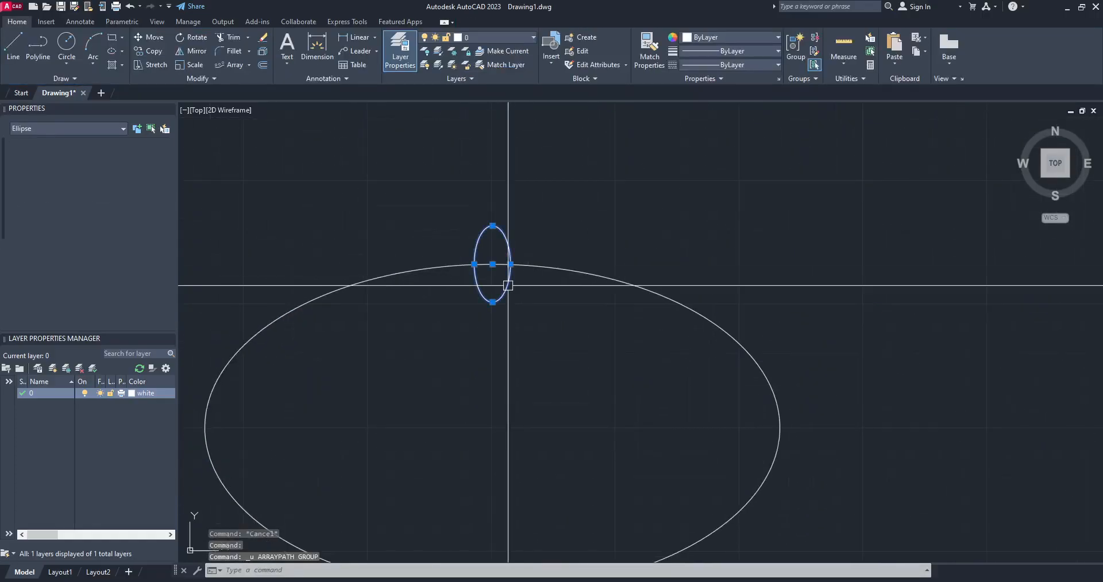
Create a path array of the small ellipse using the large ellipse as the path curve.
click(249, 64)
click(250, 111)
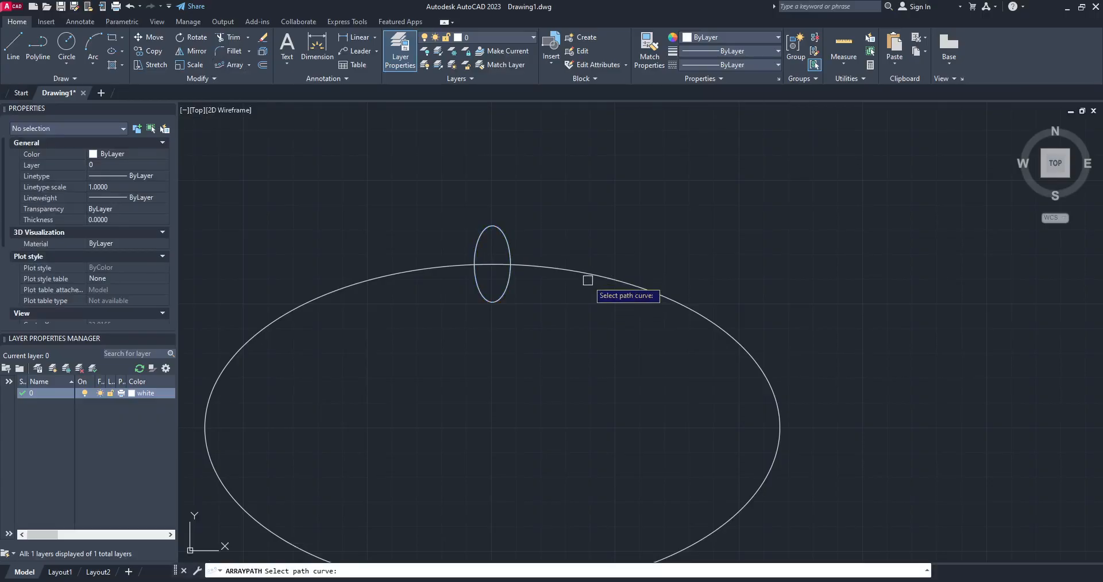
click(586, 280)
click(572, 262)
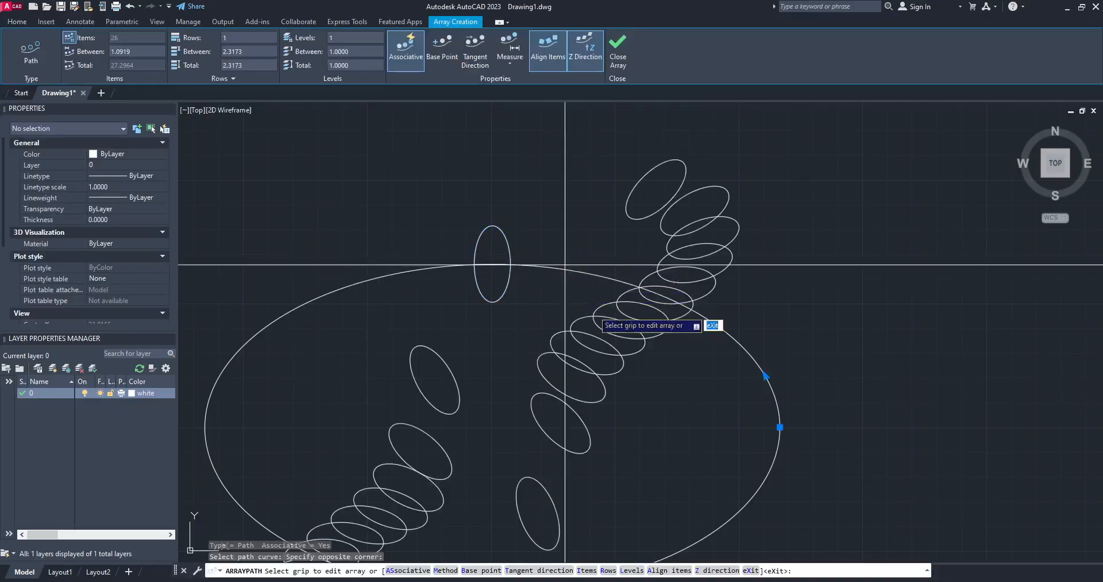
Set the array's base point to the center of the original small ellipse, on the large ellipse's upper quadrant.
click(450, 63)
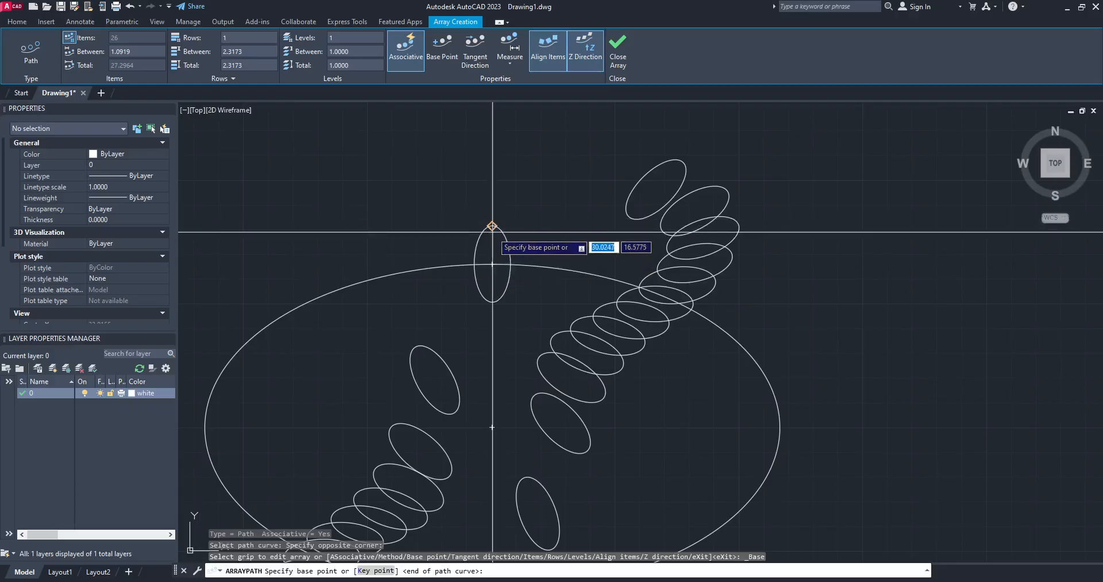
scroll(492, 265, up, 2)
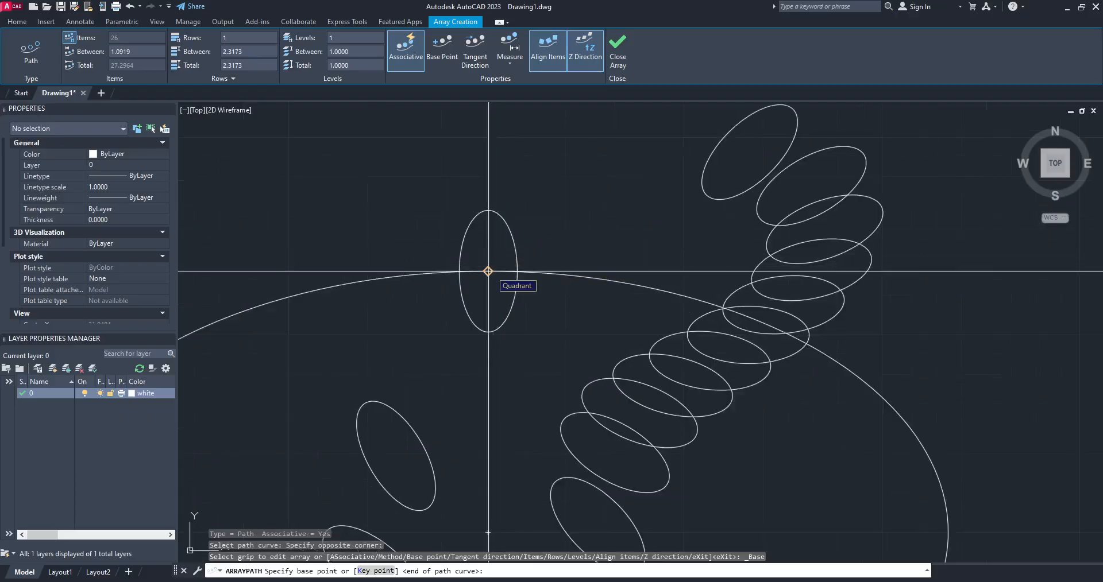
click(488, 271)
scroll(552, 270, down, 4)
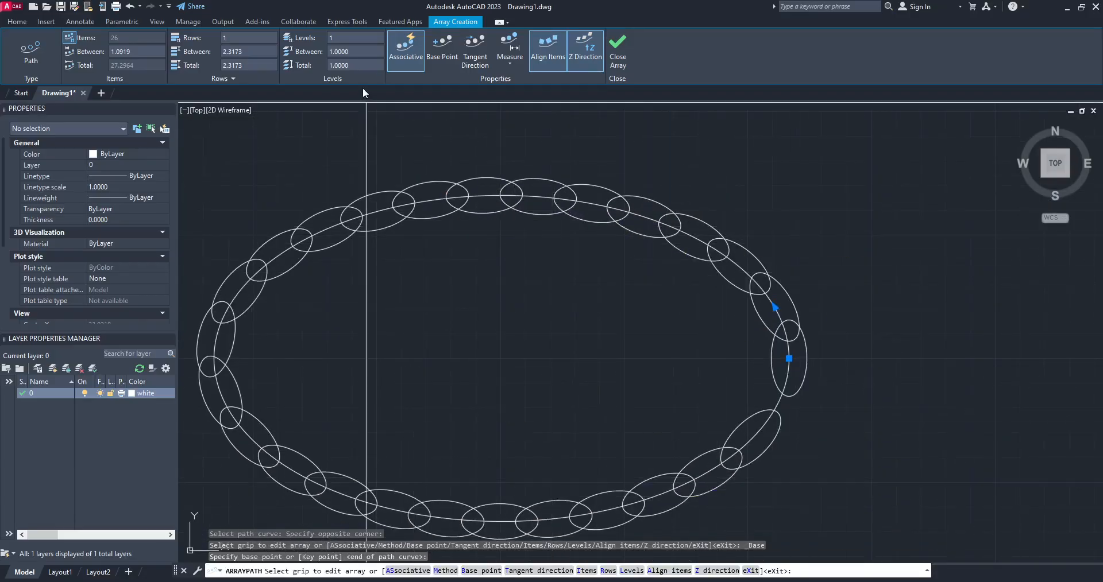
Define the array's tangent direction horizontally to the right, starting from the center of the original small ellipse.
click(476, 60)
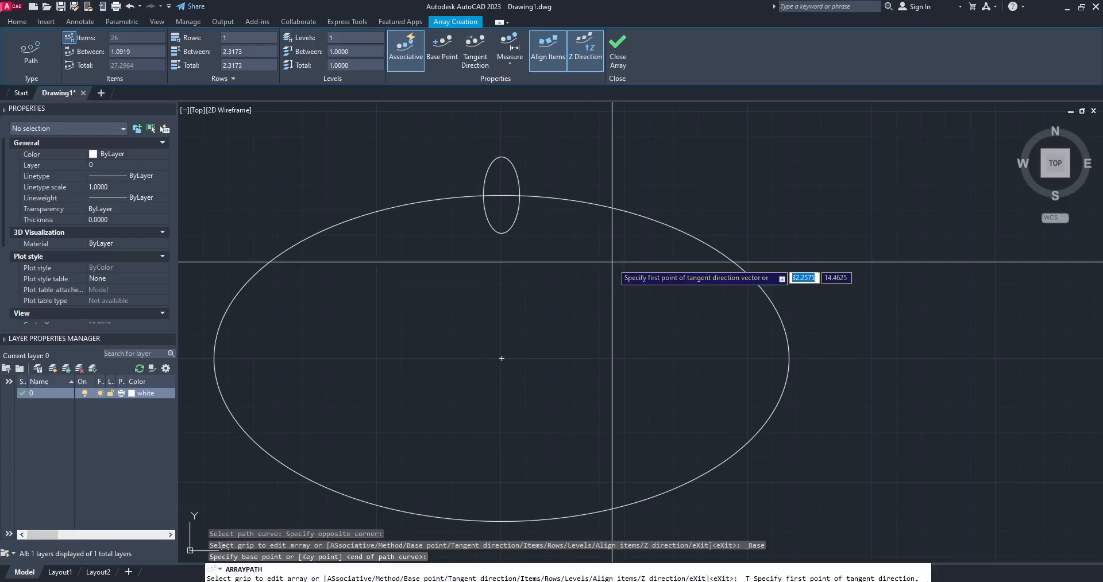
click(502, 195)
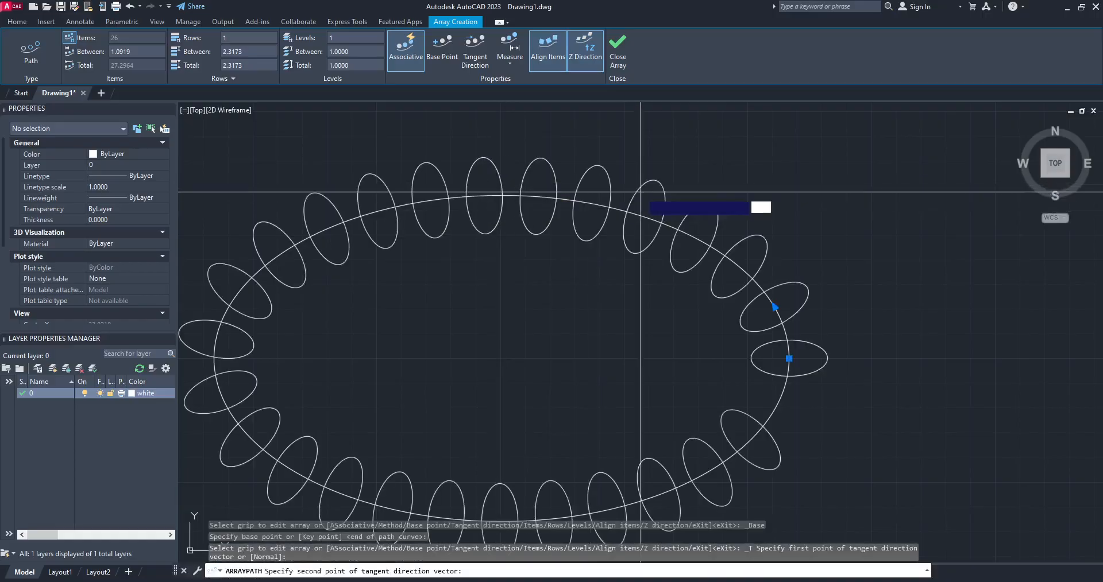
click(640, 241)
scroll(641, 269, down, 1)
scroll(593, 272, up, 1)
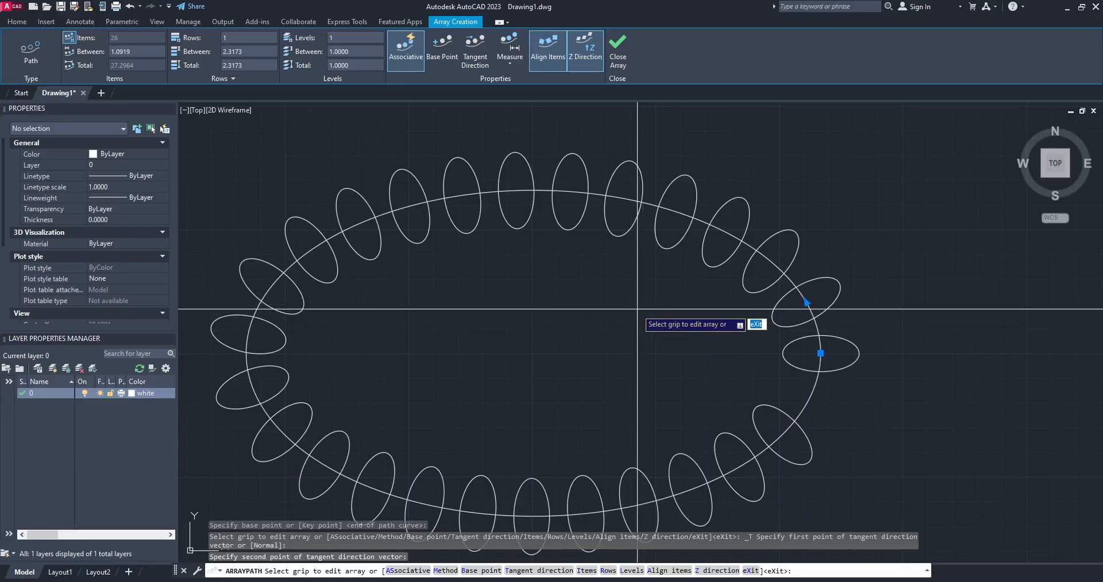
Exit the array command and undo the path array.
key(Escape)
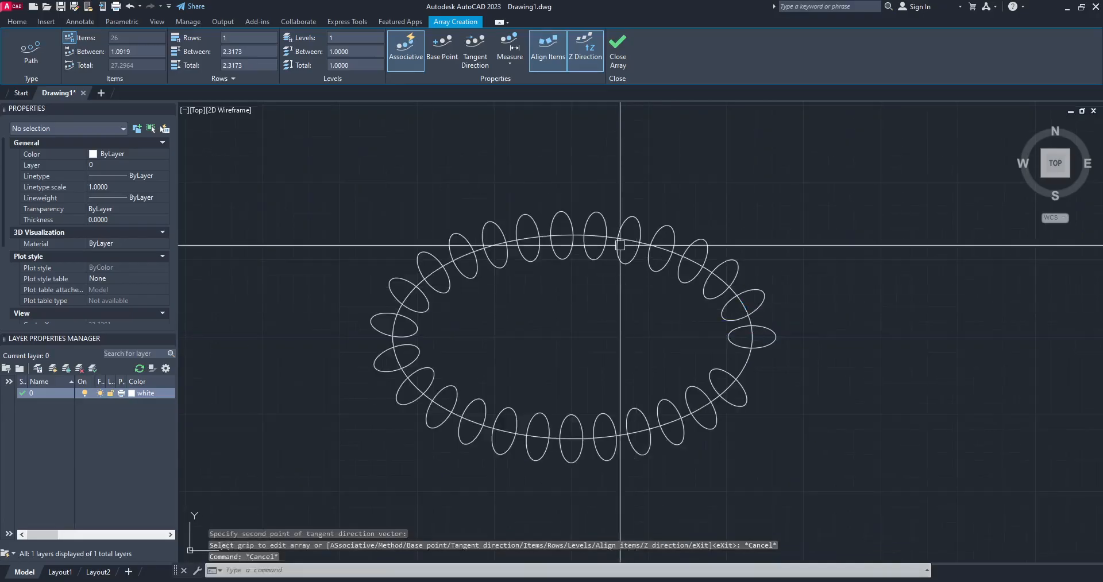
key(ctrl+z)
middle_drag(619, 251, 615, 254)
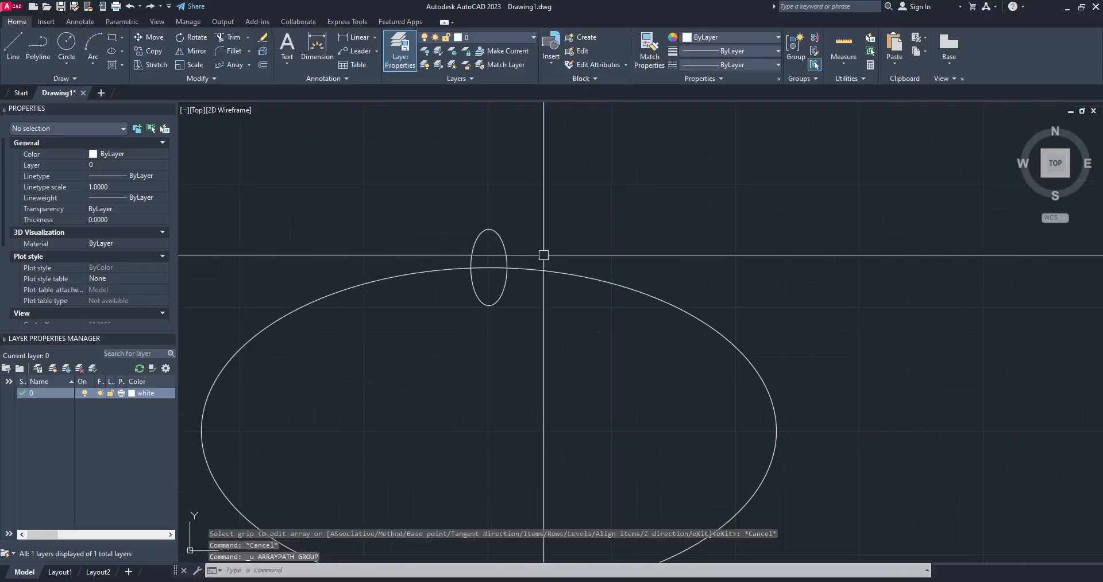
Move the small ellipse by its center to an empty spot above and to the left of the large ellipse's upper quadrant.
click(509, 246)
click(492, 256)
text(m)
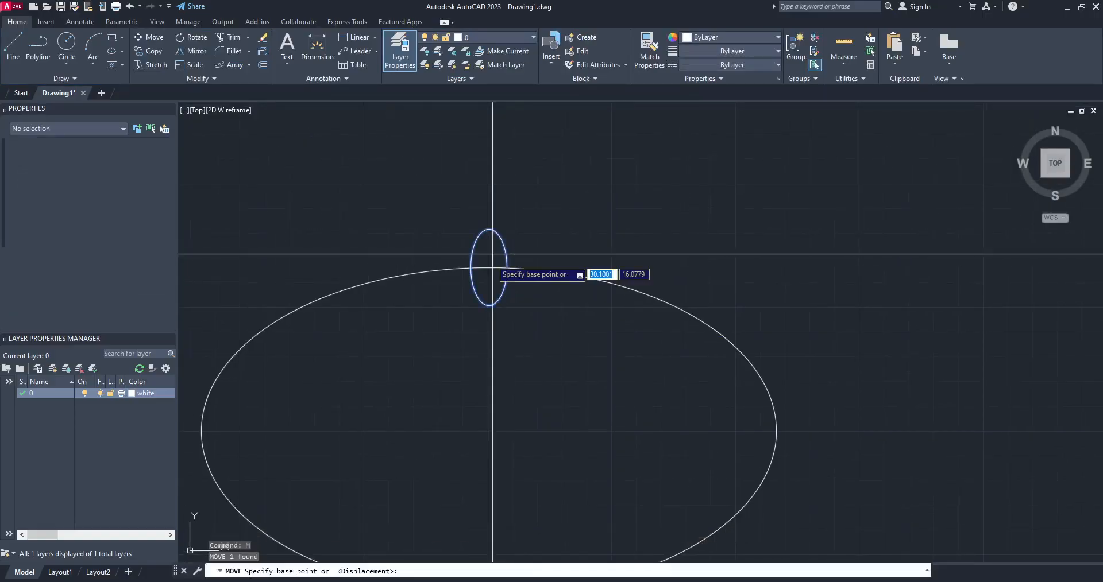
key(Return)
click(489, 266)
click(359, 185)
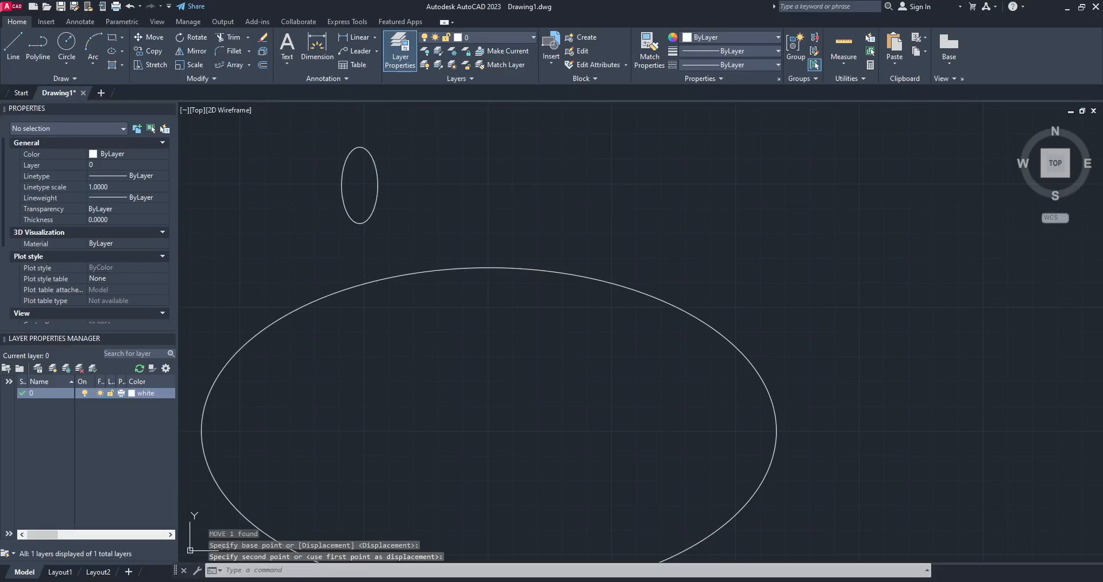
key(Escape)
middle_drag(359, 185, 354, 218)
Array the moved small ellipse along the large ellipse, with the base point at the small ellipse's center.
click(390, 199)
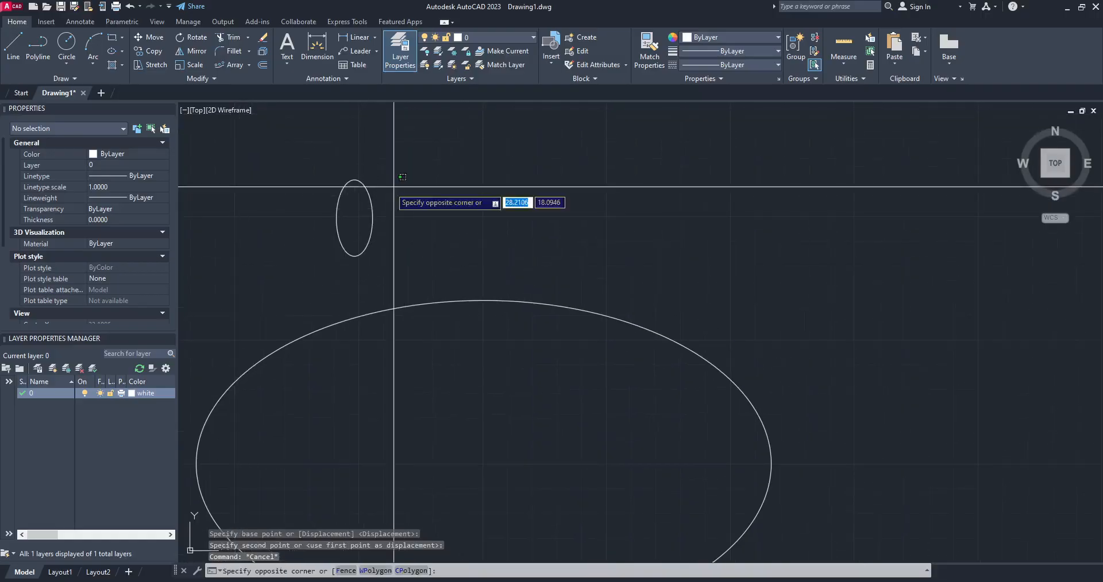
click(301, 212)
click(244, 67)
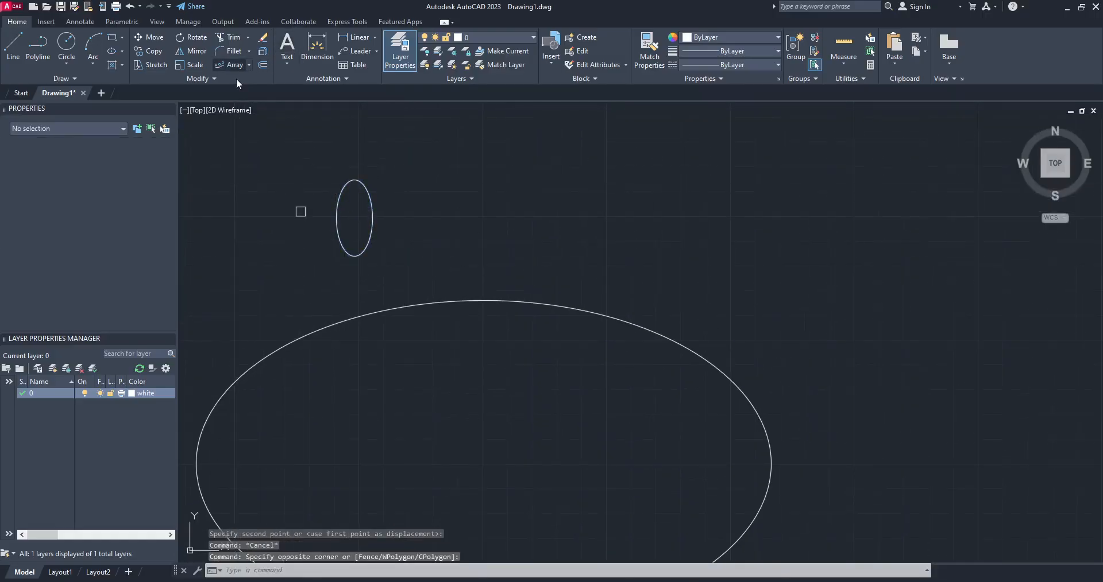
click(435, 296)
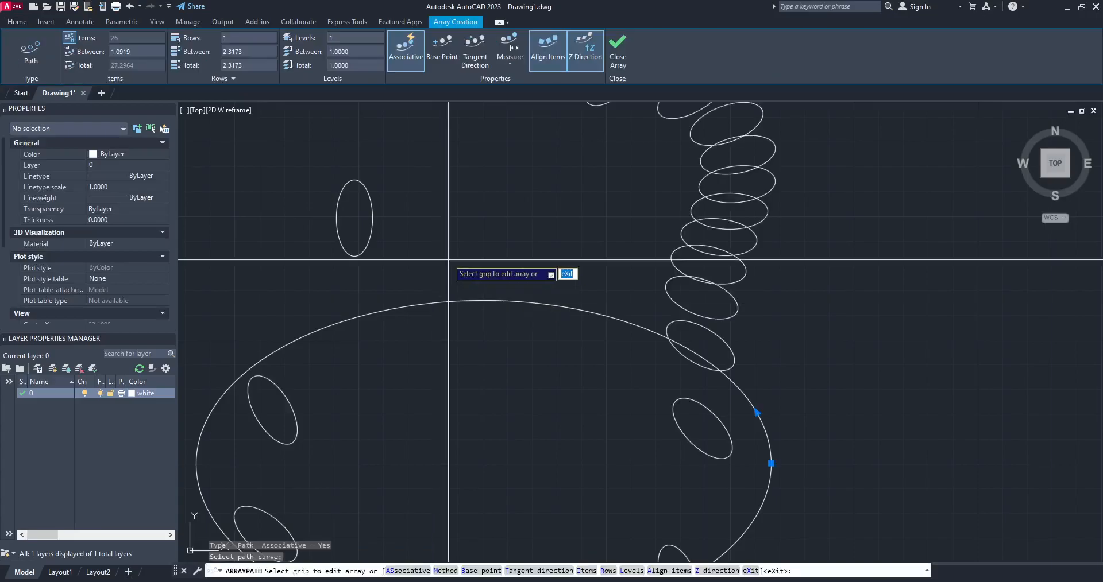
click(449, 49)
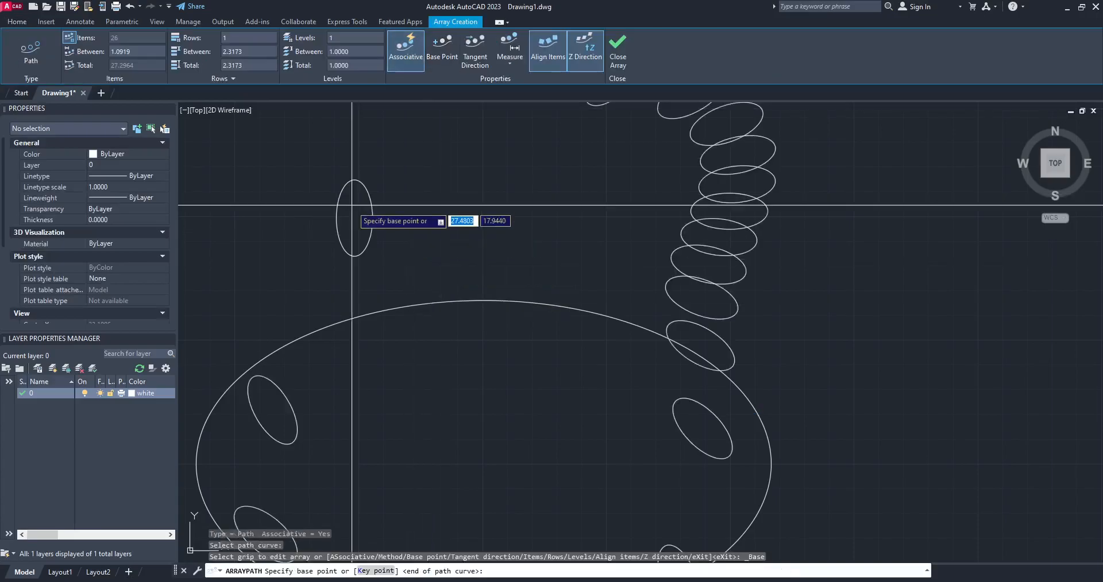
click(354, 217)
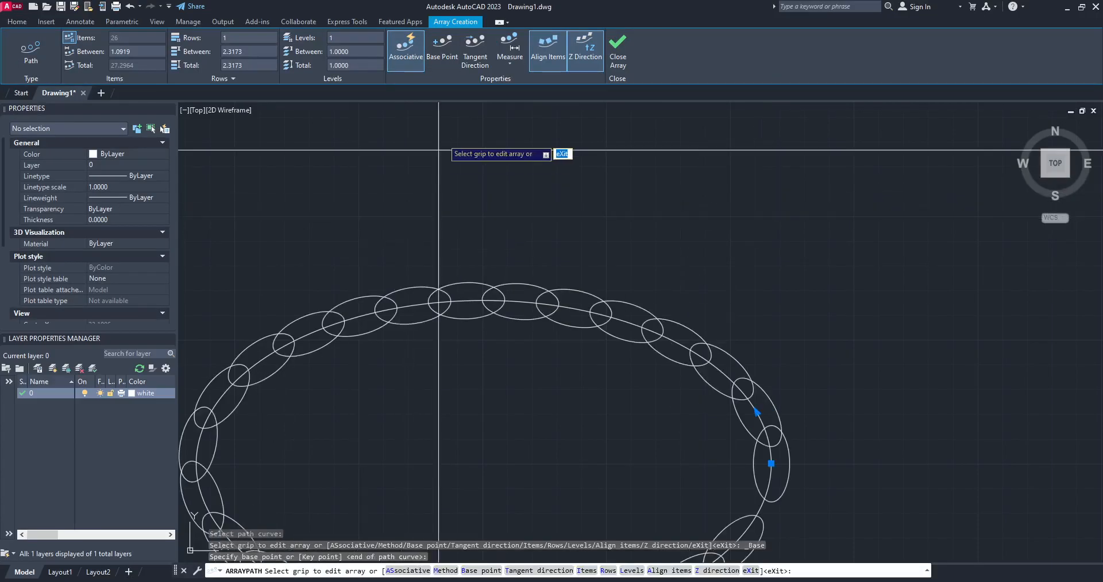
Set the tangent direction as a horizontal vector pointing right from the moved small ellipse's center.
text(T)
key(Return)
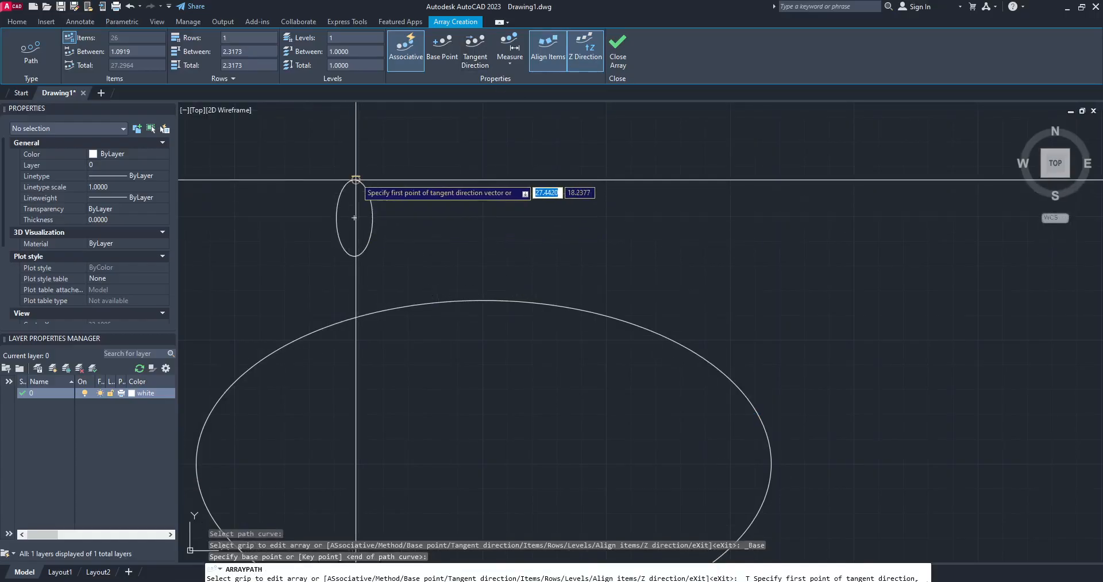
click(354, 218)
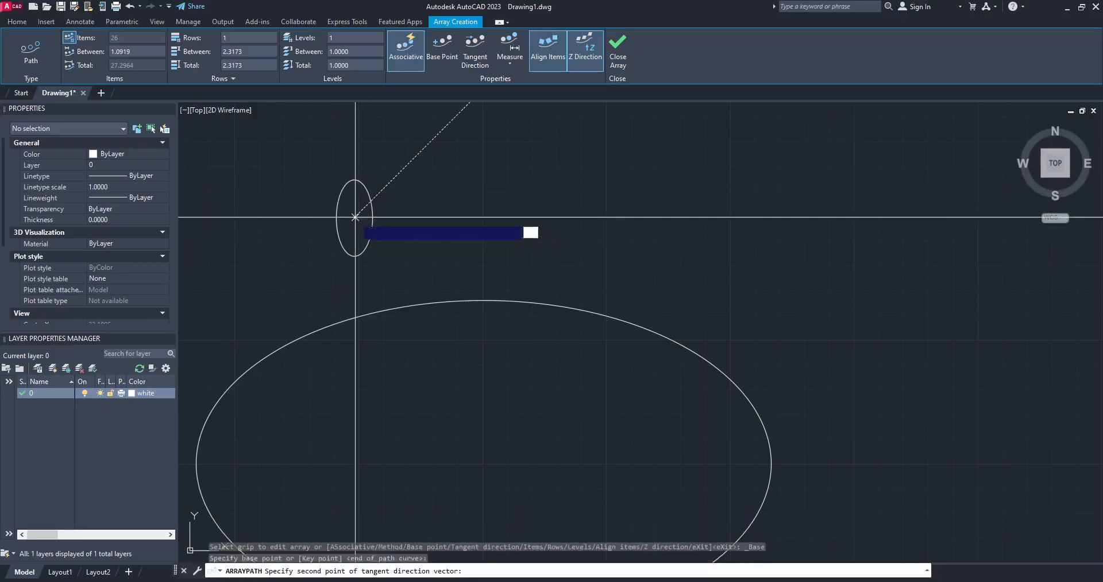
click(412, 216)
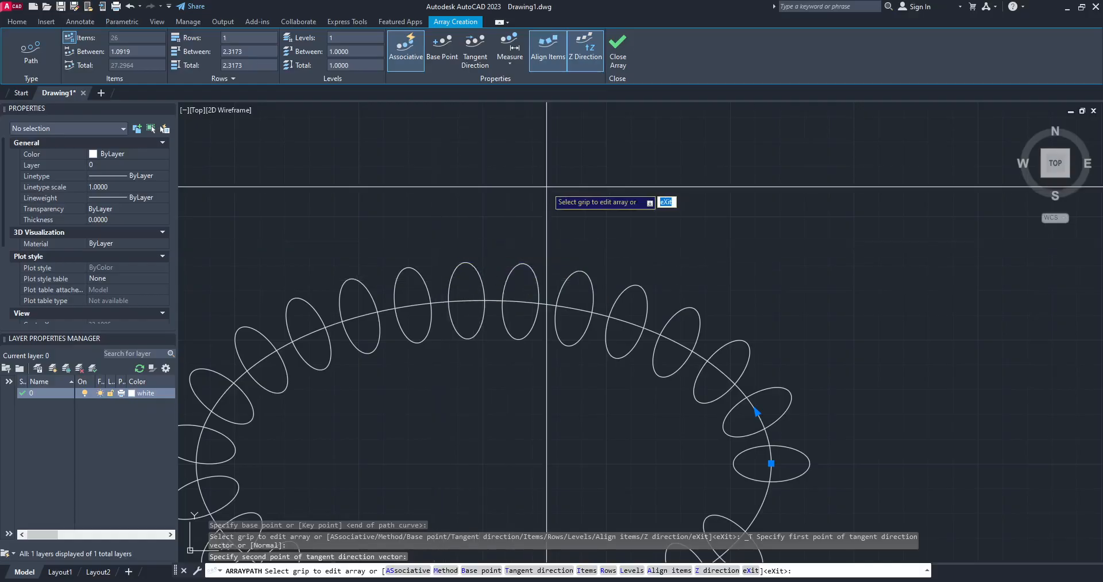
Redefine the tangent direction as a vertical vector pointing up from the small ellipse's center.
click(475, 62)
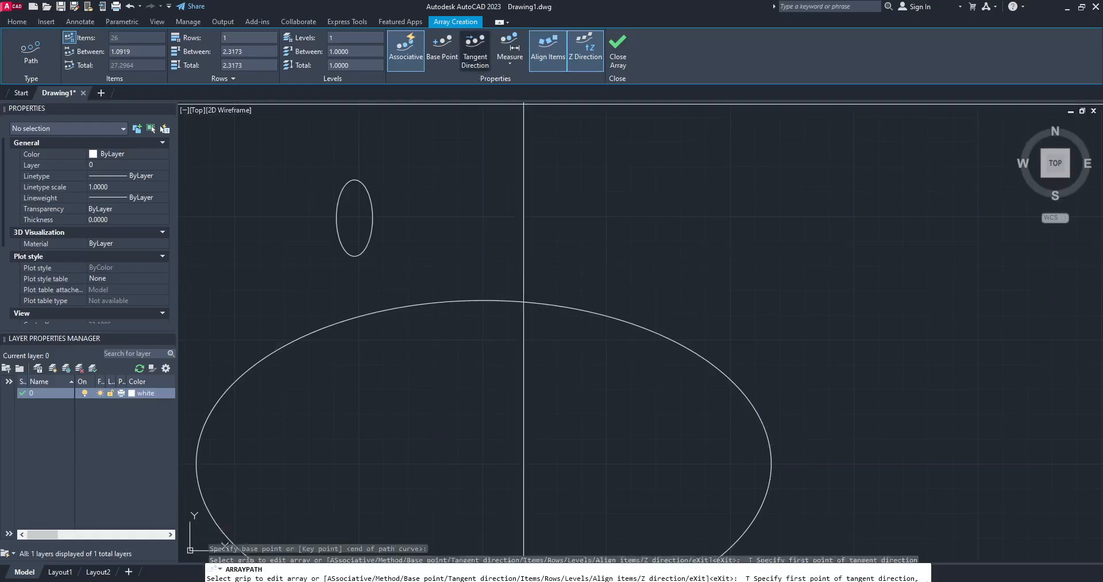
click(356, 218)
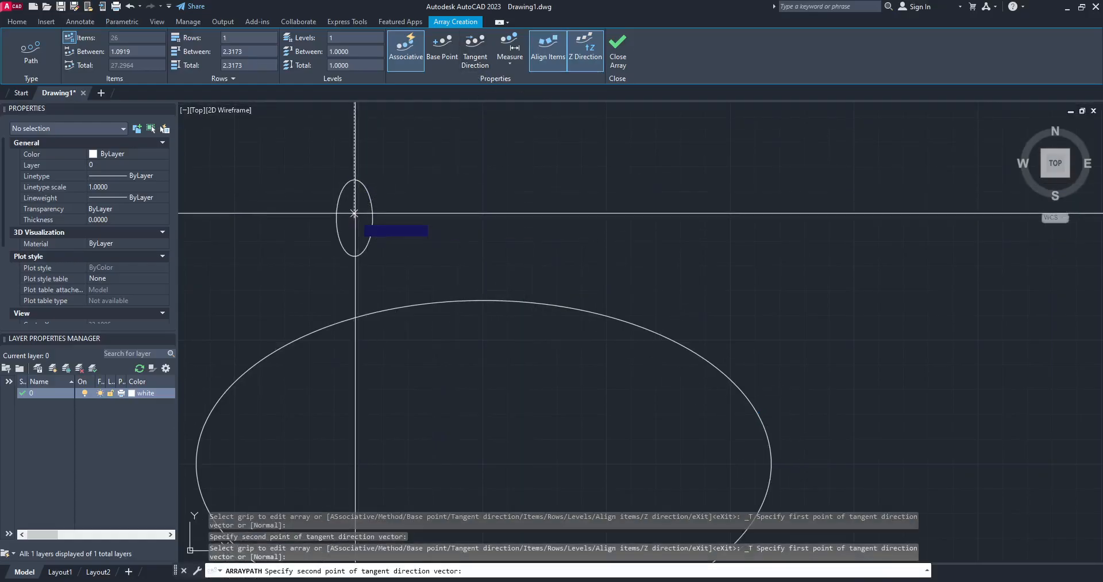
click(356, 162)
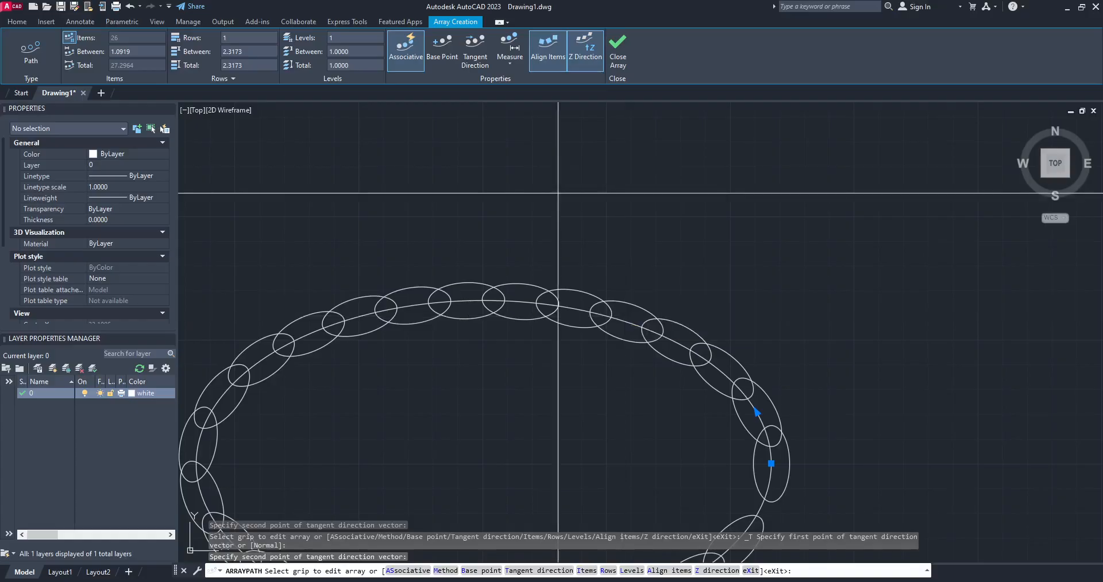
Move the array's base point to the top of an arrayed ellipse near the large ellipse's upper quadrant.
click(455, 61)
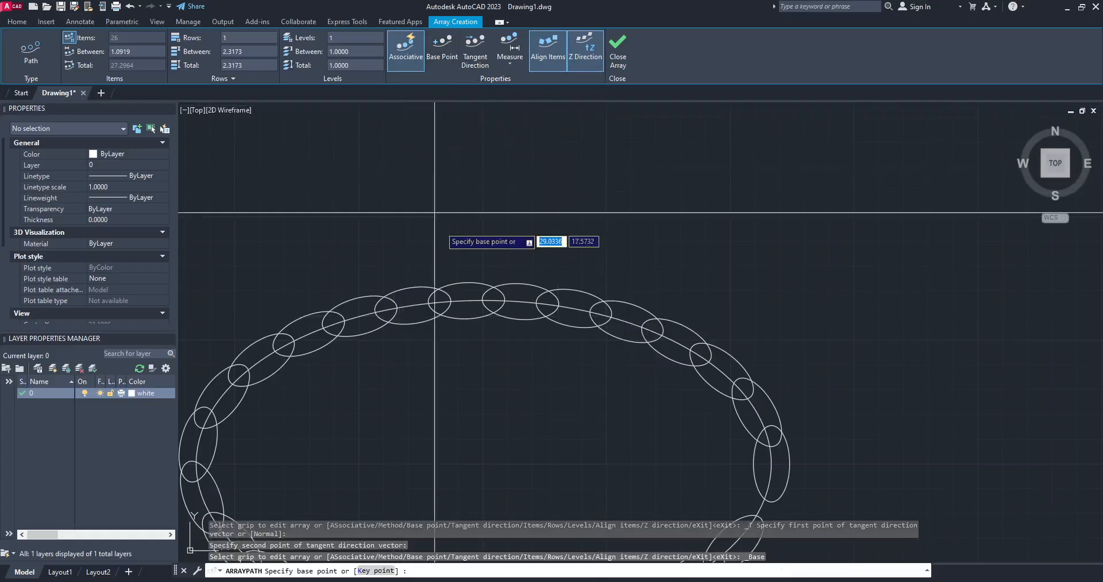
click(466, 283)
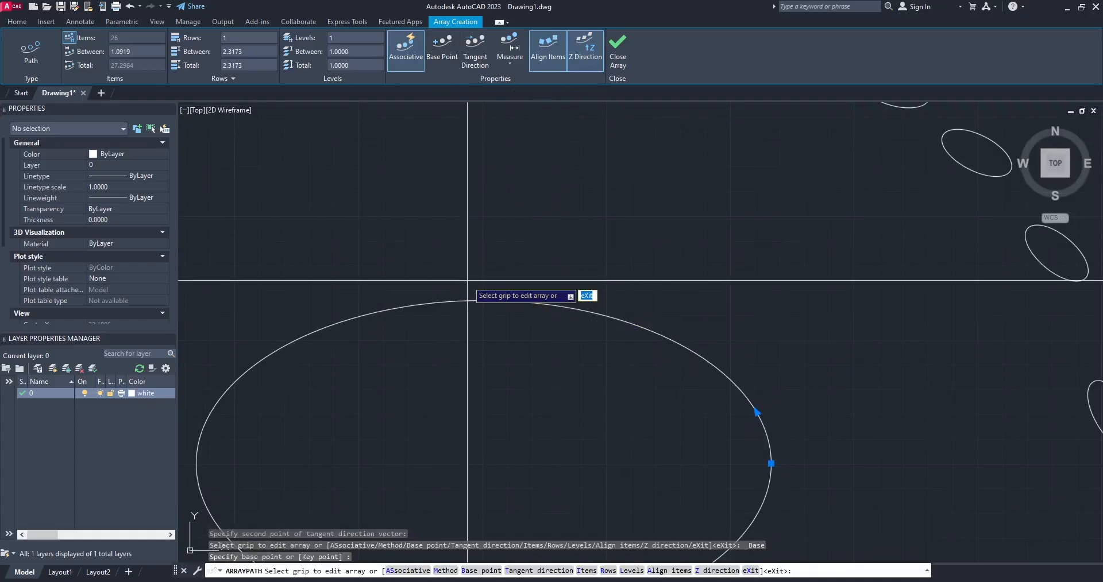
scroll(536, 236, down, 6)
scroll(520, 235, up, 5)
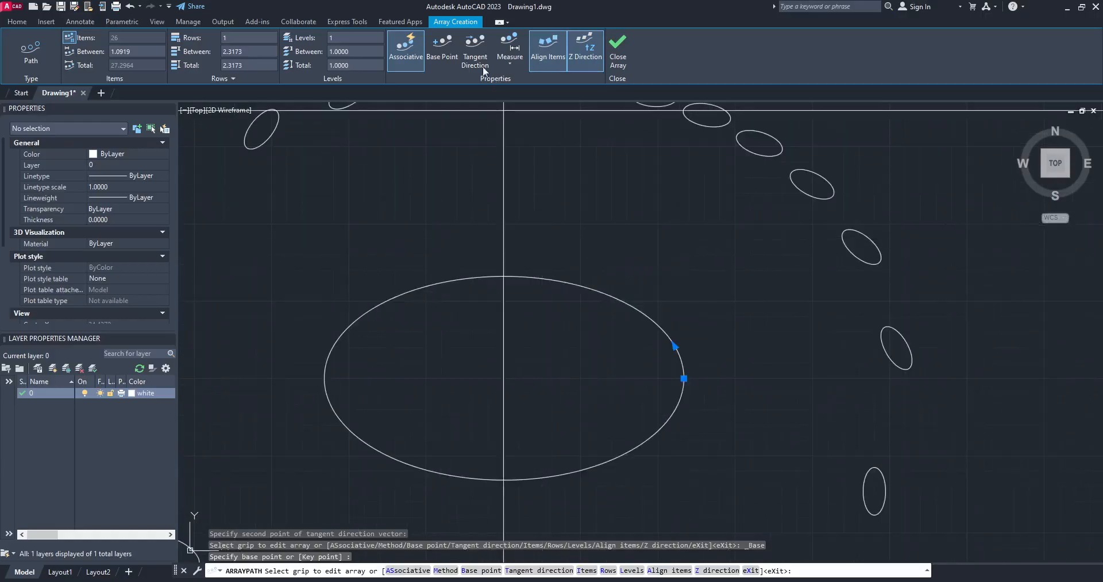
Redefine the tangent direction as a vertical vector pointing up from near the small ellipse's center.
click(475, 53)
scroll(444, 202, up, 2)
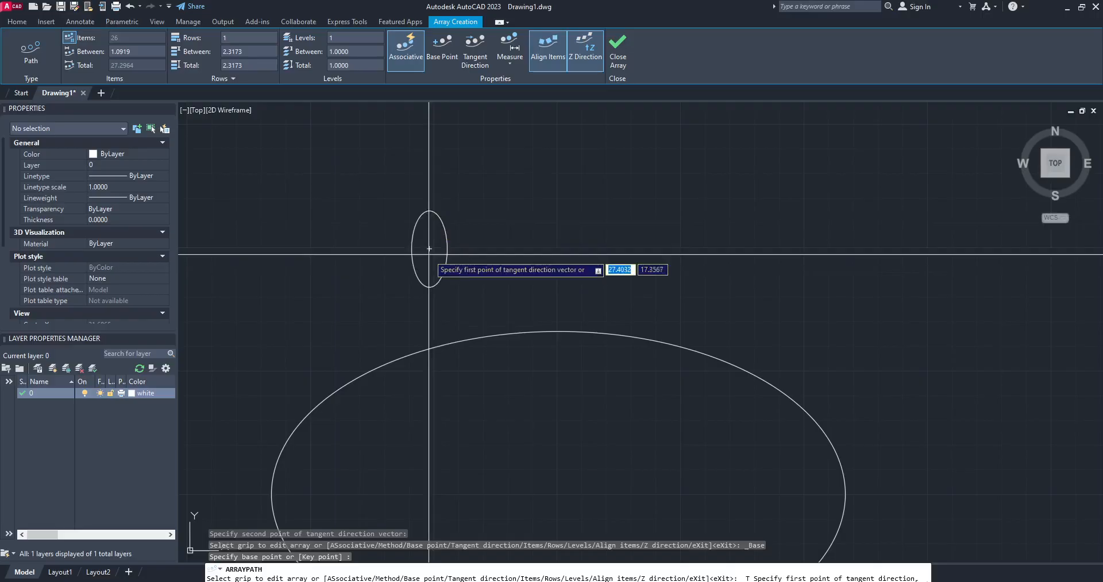
click(431, 261)
click(433, 200)
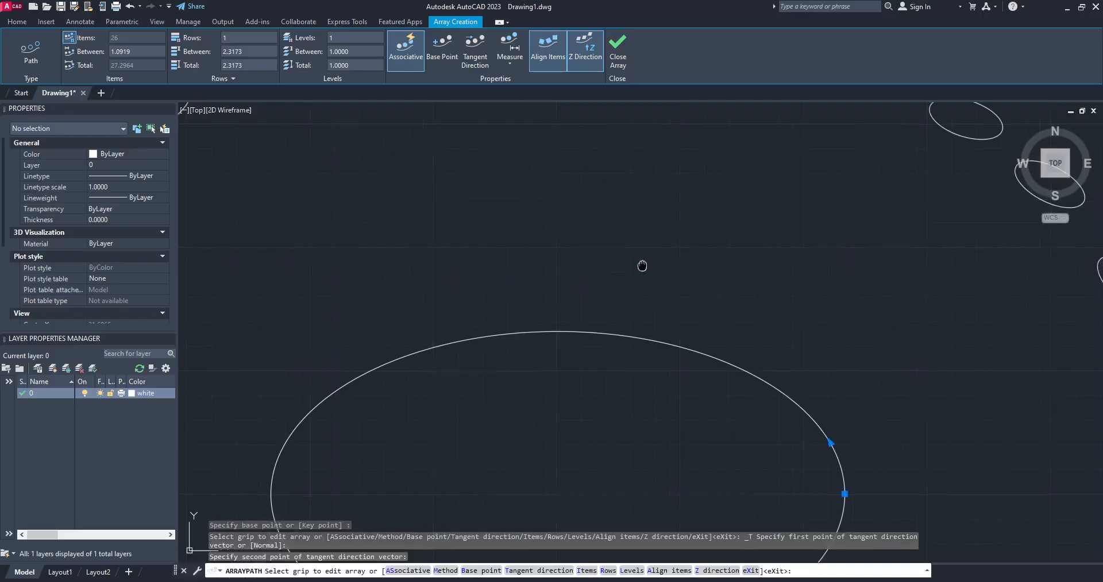
scroll(636, 272, down, 6)
scroll(633, 286, up, 4)
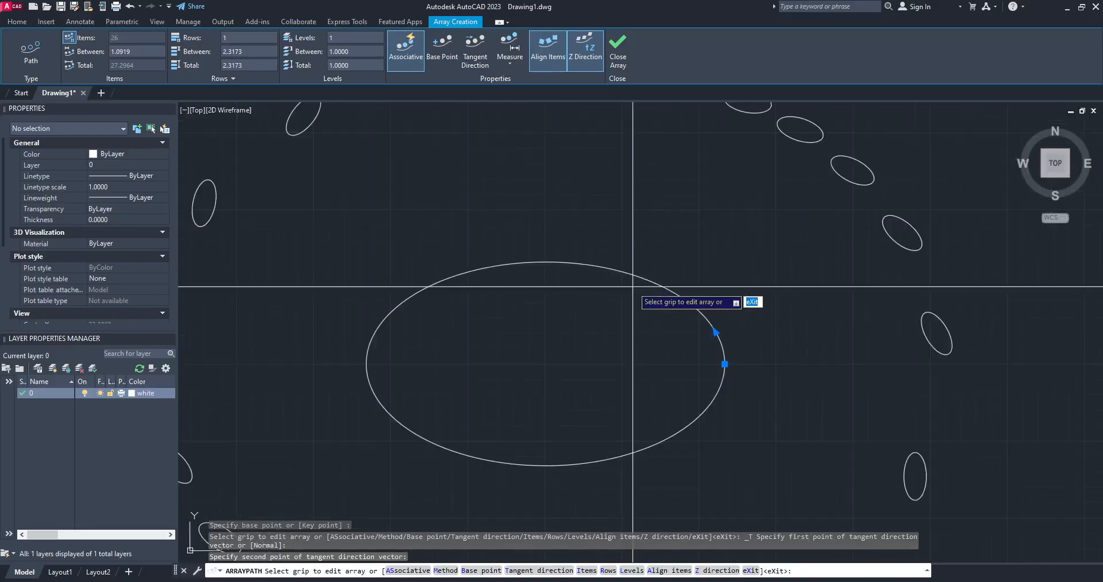
scroll(632, 286, down, 3)
scroll(633, 286, up, 3)
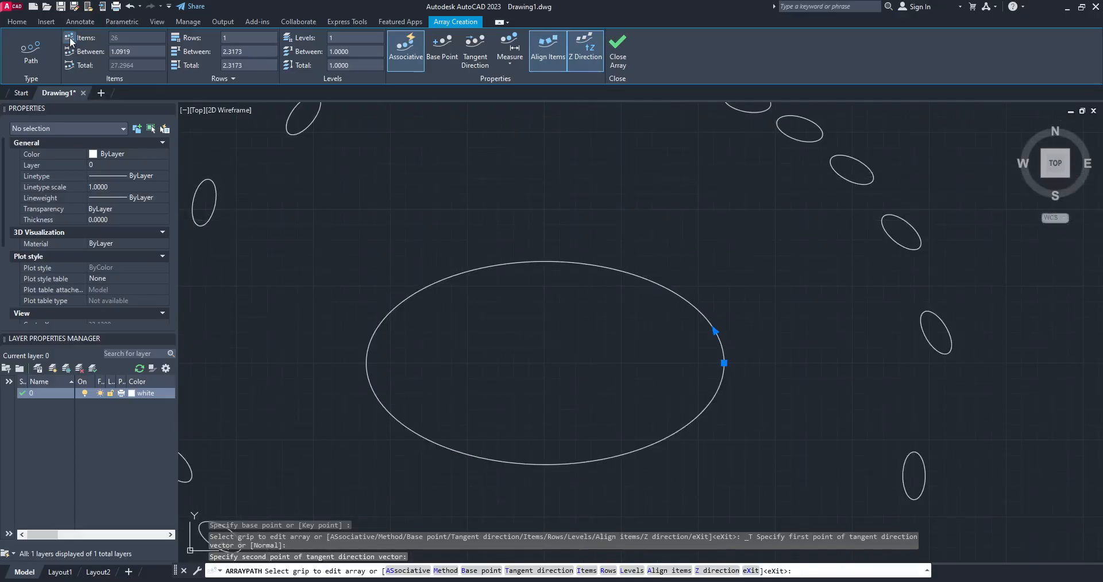
Set the array to 10 items and redefine its tangent direction as a vertical vector pointing up from near the small ellipse's center.
click(138, 38)
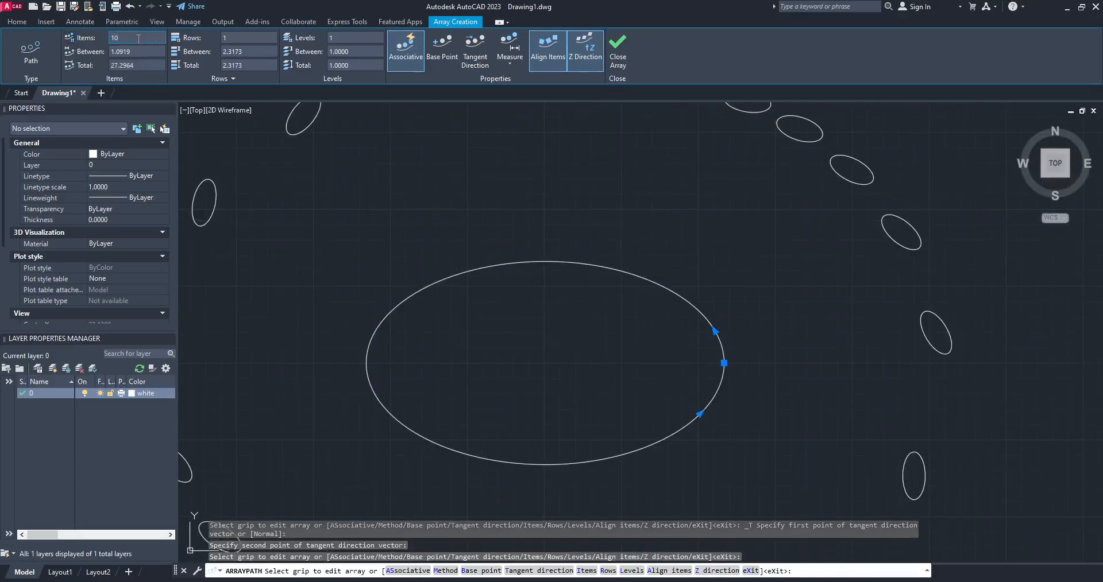
key(Return)
click(464, 62)
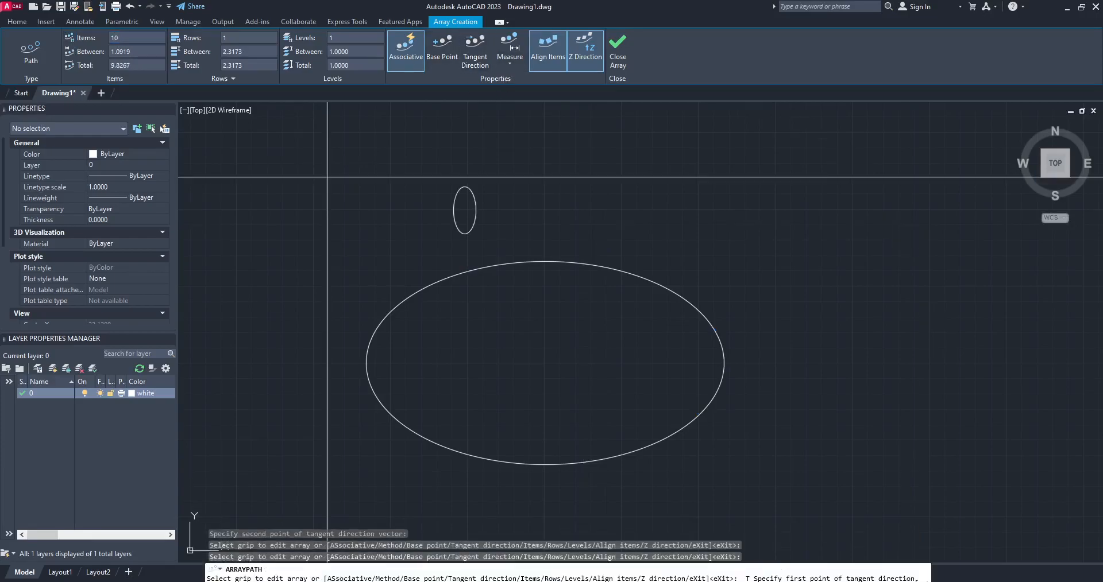
scroll(466, 198, up, 2)
click(463, 224)
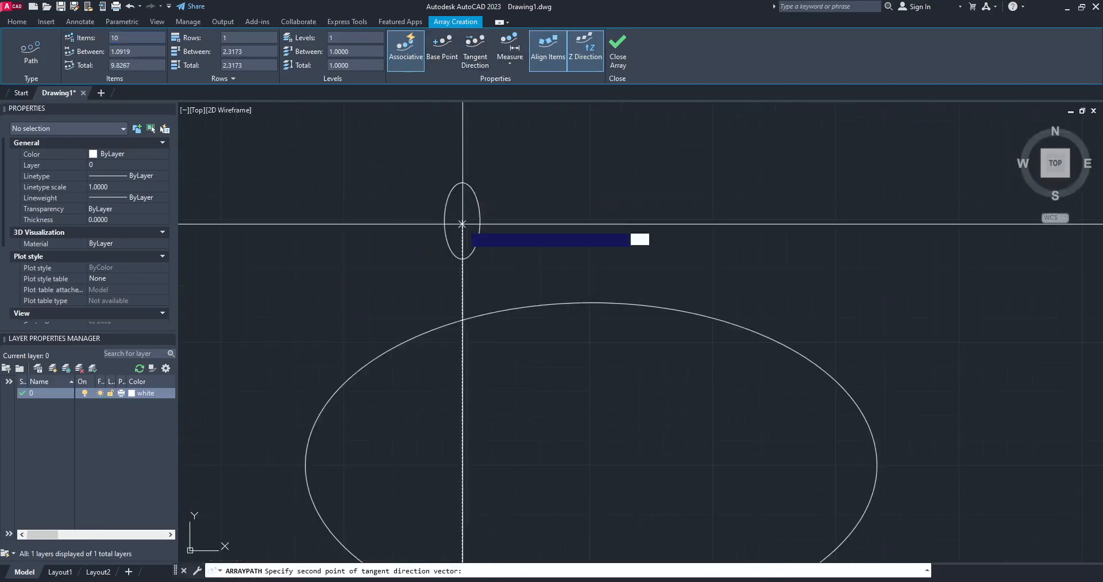
click(463, 178)
click(440, 52)
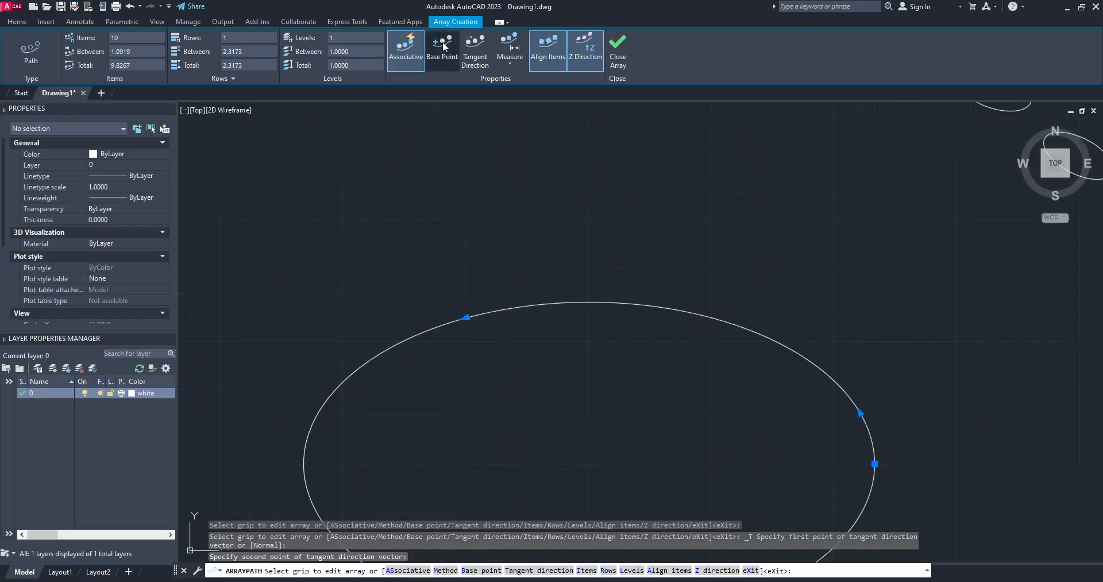
scroll(429, 184, down, 1)
scroll(521, 141, down, 3)
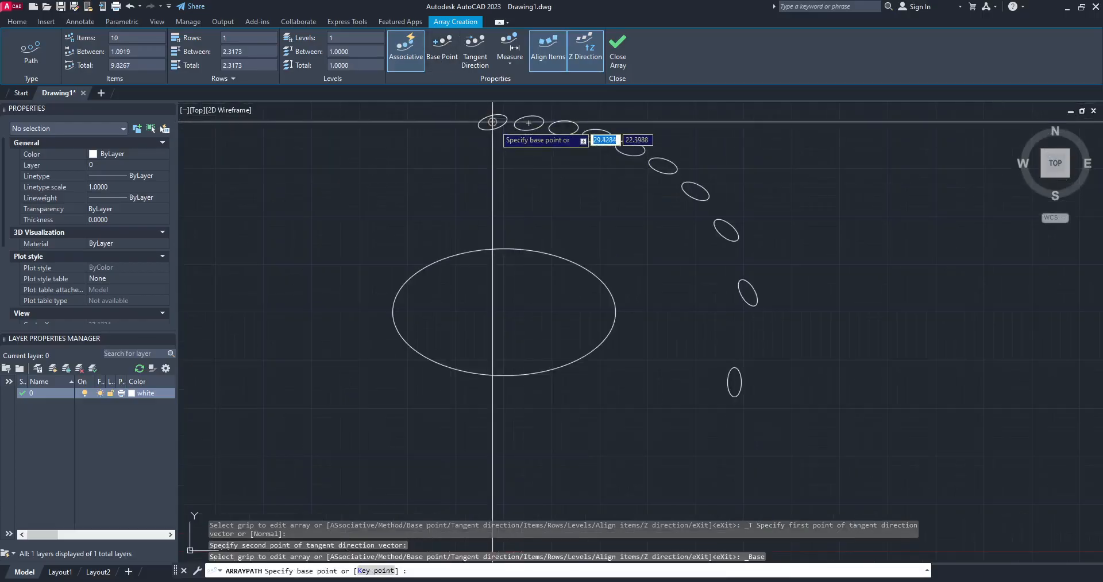
key(Escape)
key(Escape)
key(Escape)
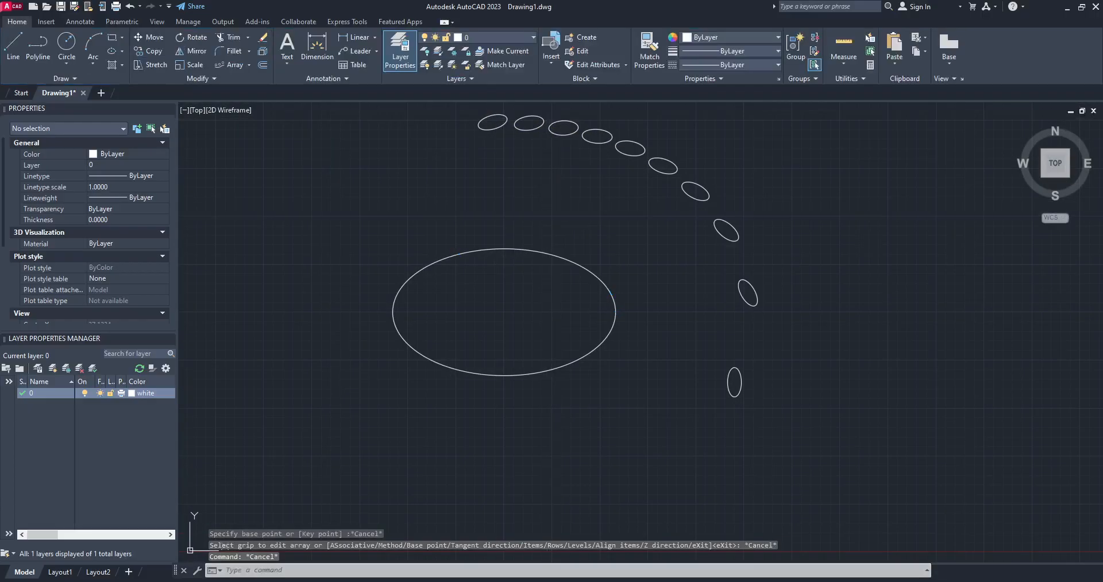
Undo the ten-item path array of the small ellipse.
key(ctrl+z)
click(377, 214)
click(342, 212)
text(u)
key(Return)
Array the small ellipse along the large ellipse, with the base point at the small ellipse's lower quadrant.
click(344, 194)
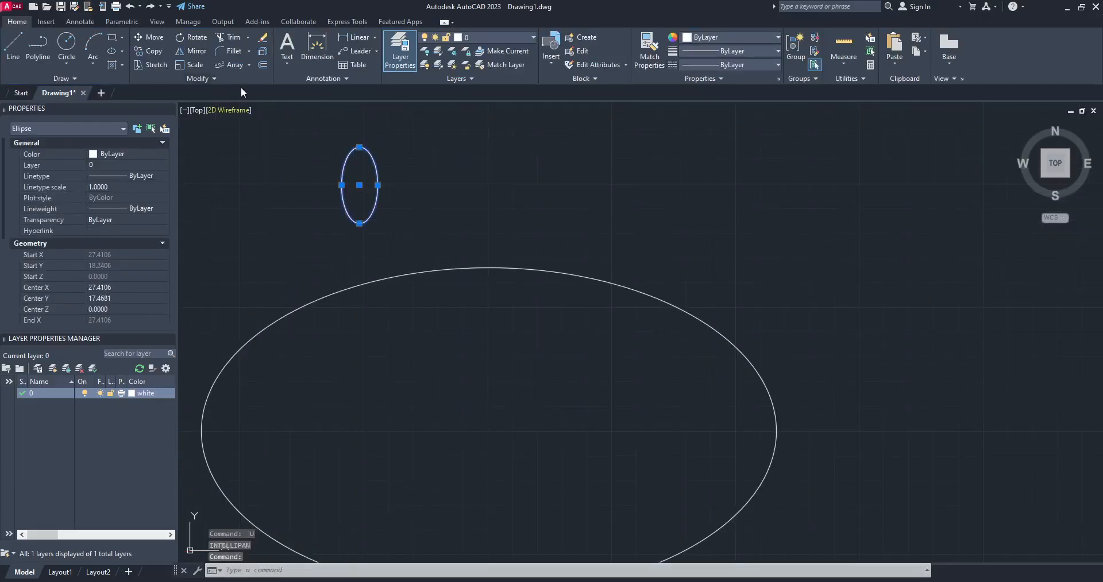
click(236, 69)
scroll(398, 198, up, 2)
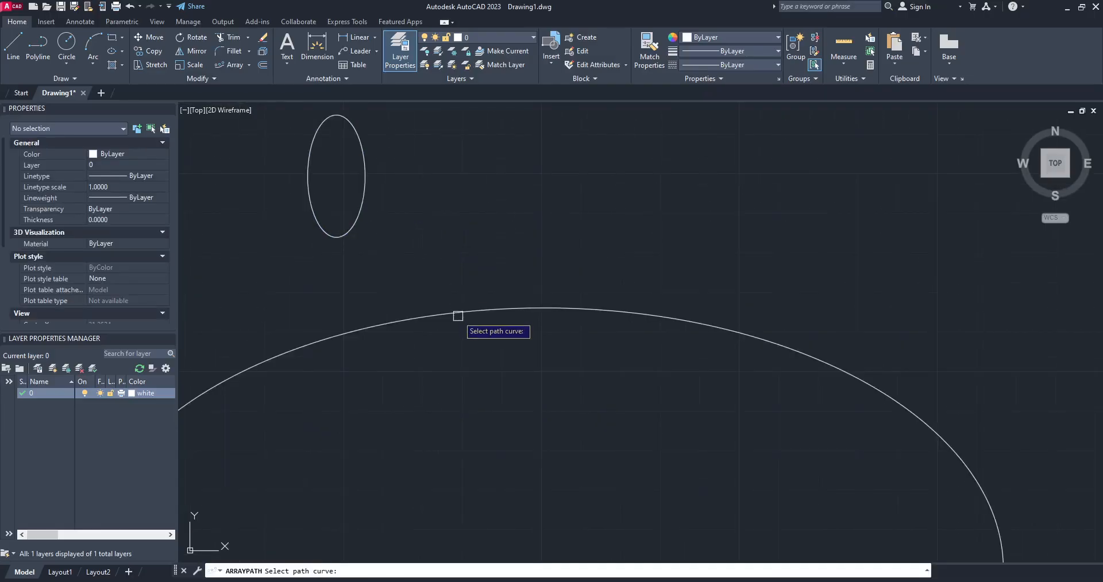
click(458, 316)
click(440, 57)
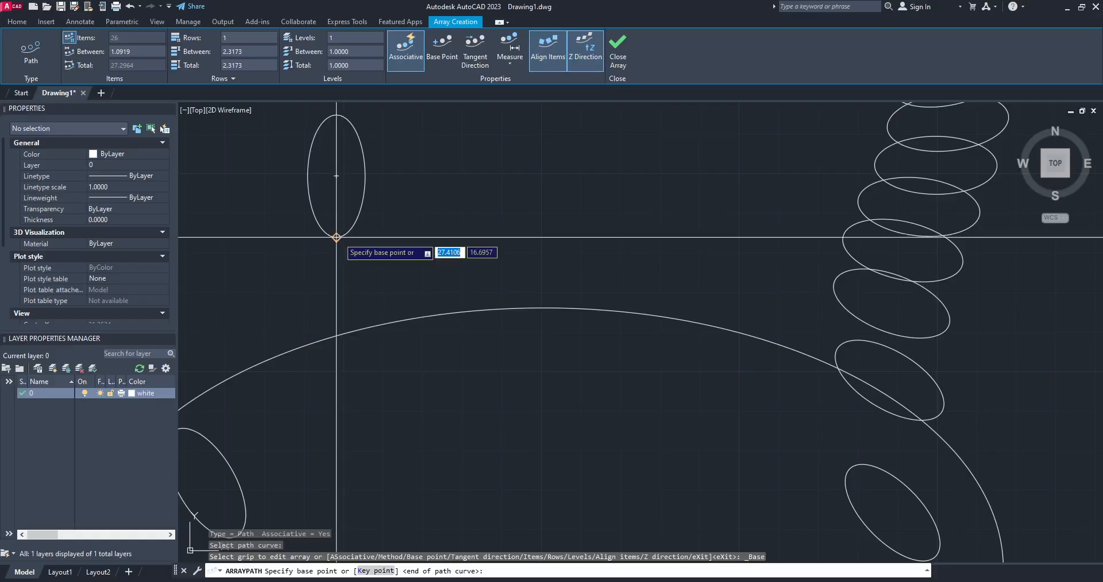
click(336, 236)
middle_drag(687, 307, 683, 290)
Set the array's tangent direction as a horizontal vector pointing right from the small ellipse.
click(470, 62)
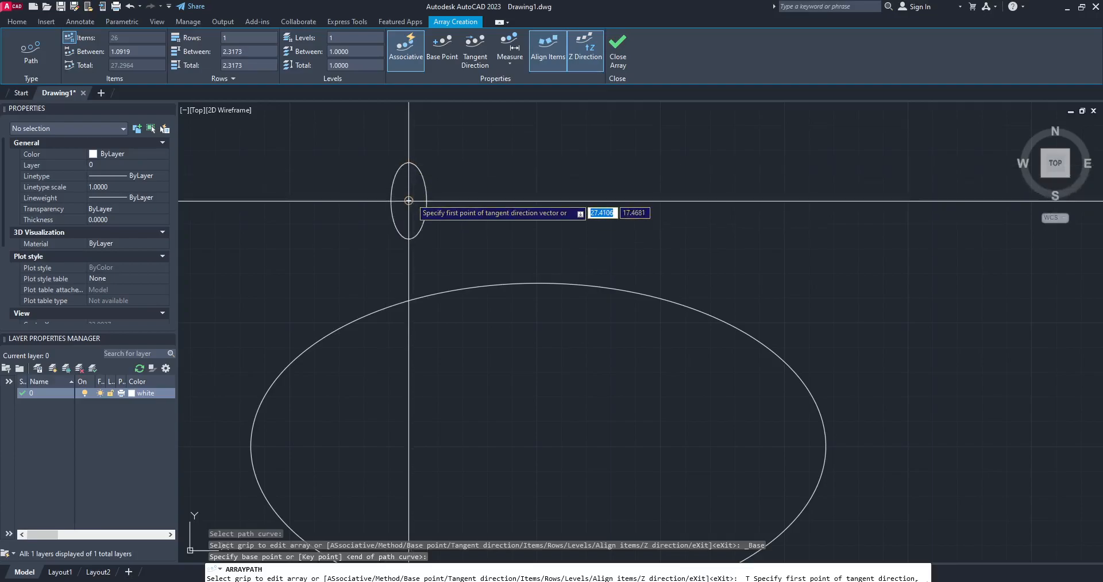
click(408, 162)
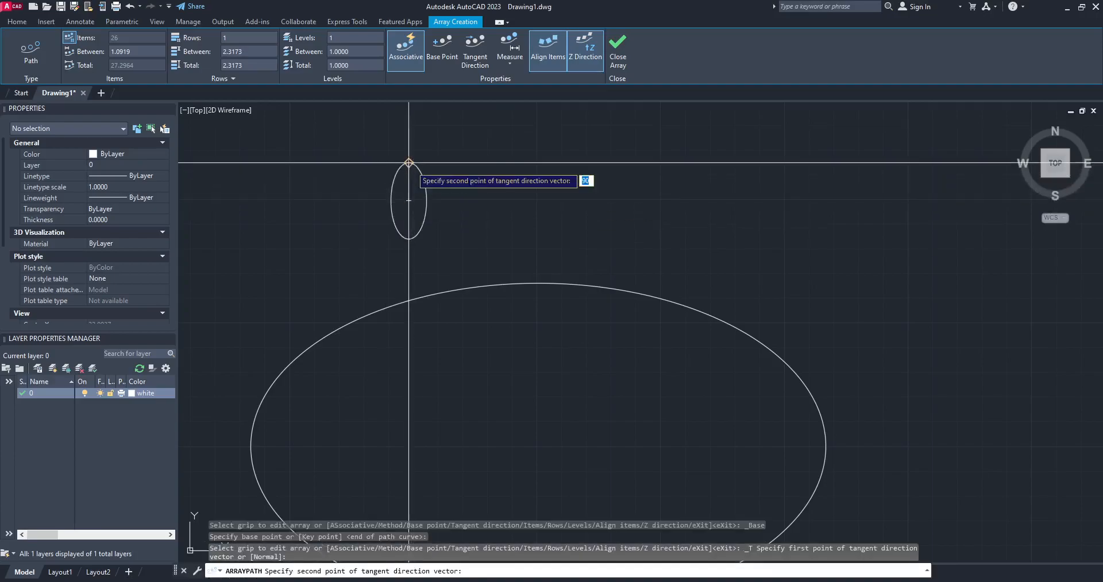
click(438, 184)
scroll(508, 213, down, 2)
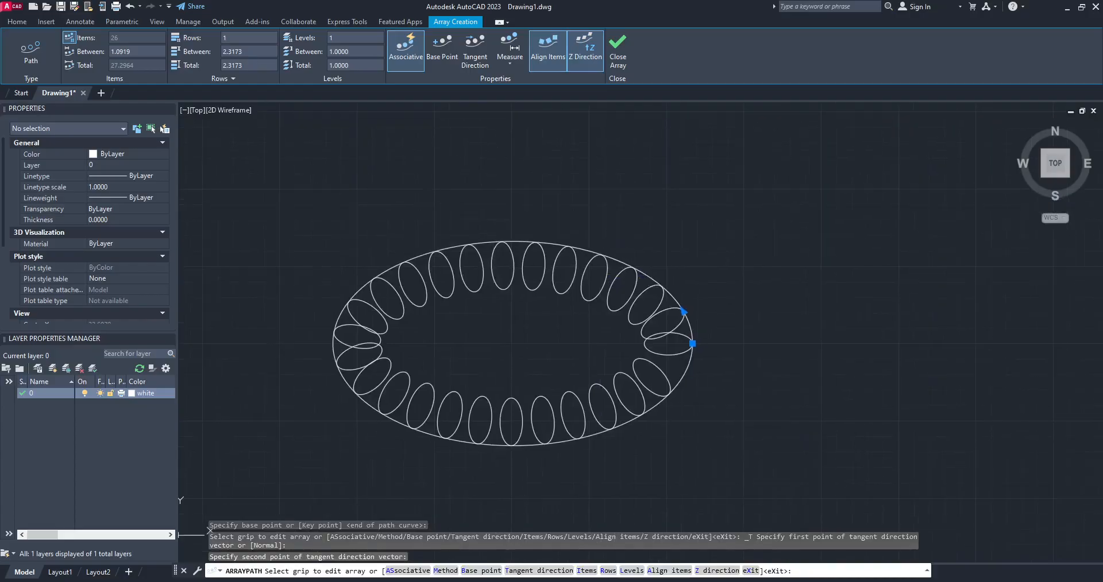
scroll(558, 316, up, 2)
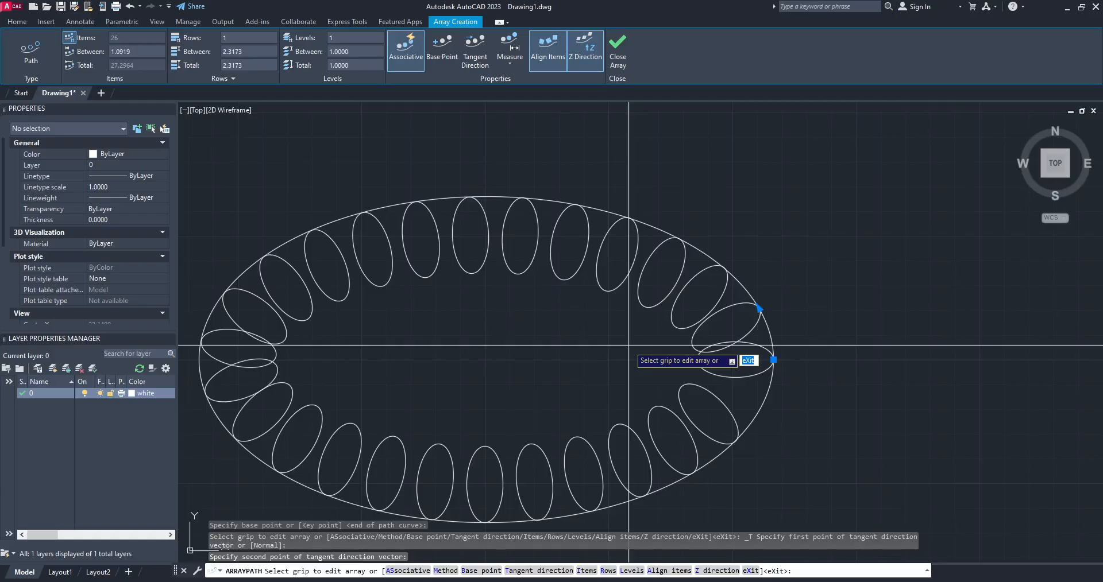
click(451, 43)
middle_drag(485, 179, 503, 225)
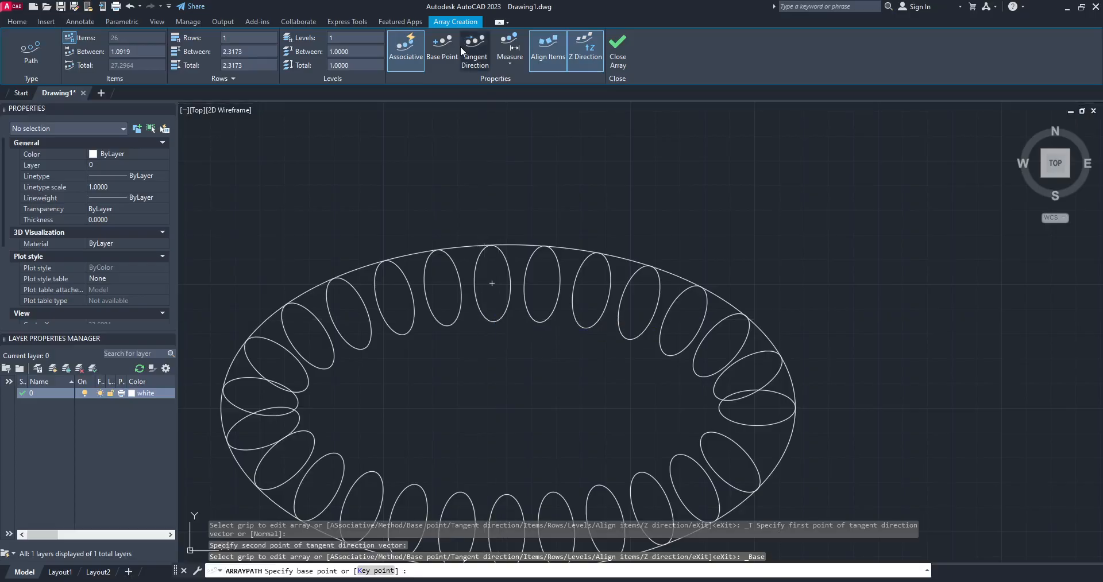
click(474, 51)
scroll(487, 189, down, 2)
middle_drag(487, 189, 482, 204)
key(Escape)
Redefine the tangent direction as a horizontal vector pointing right from the small ellipse's right quadrant.
click(475, 51)
scroll(495, 167, up, 2)
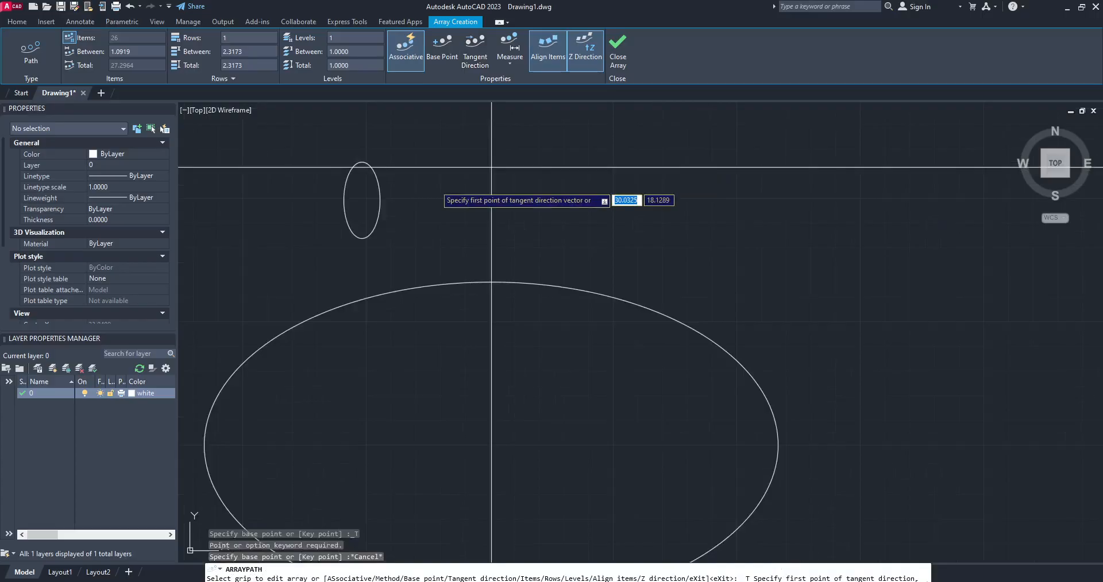
click(444, 50)
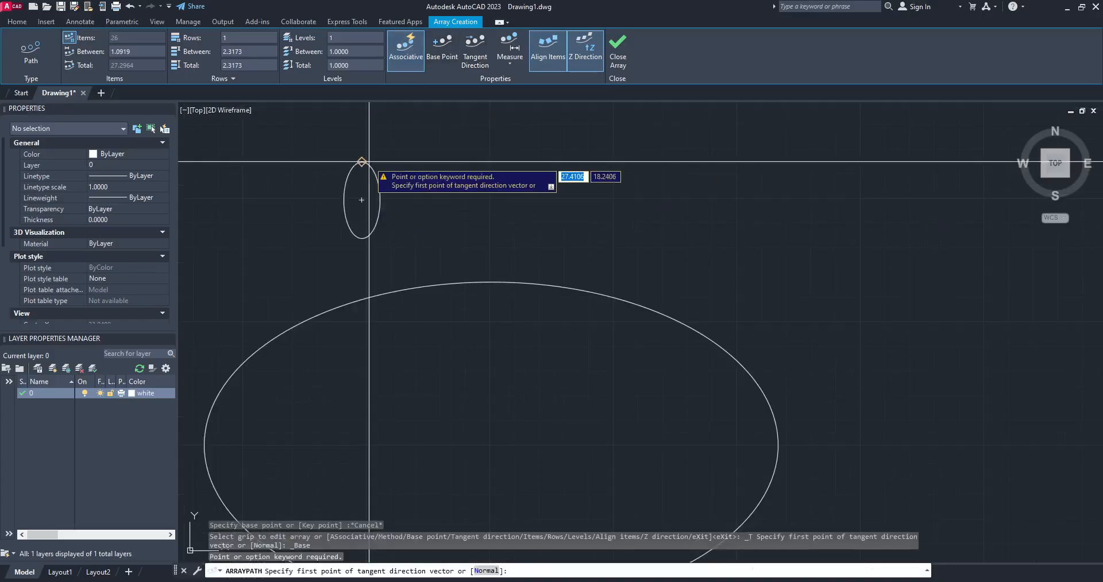
click(379, 201)
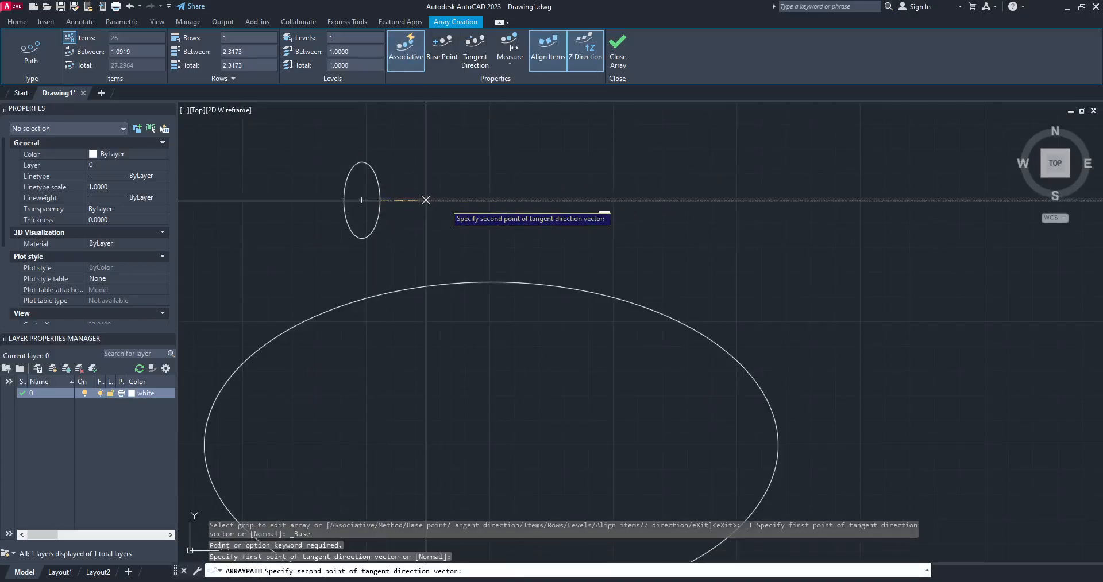
click(475, 51)
click(441, 56)
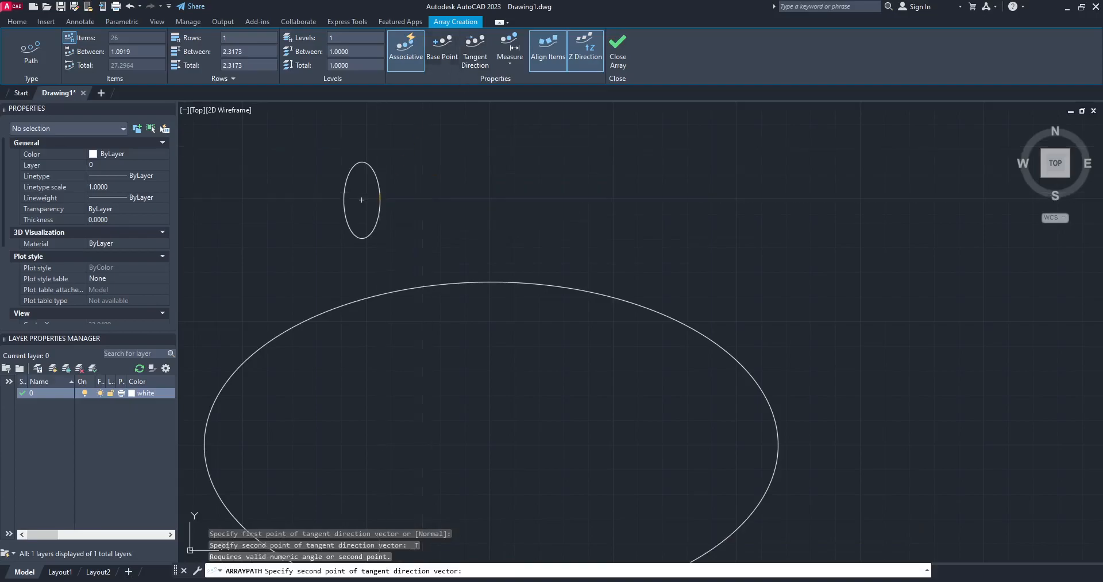
click(385, 198)
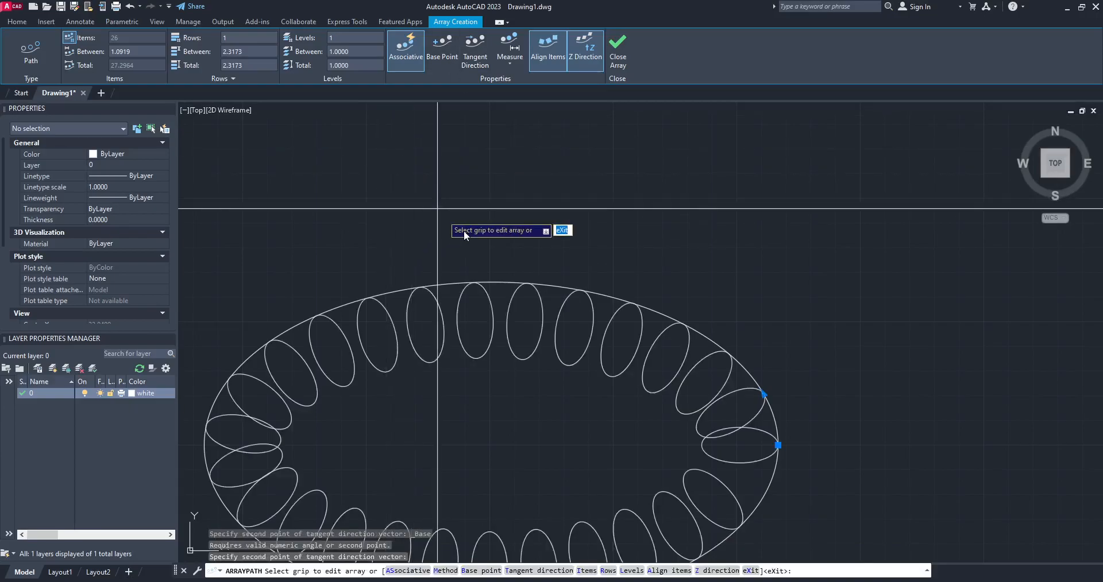
Cancel the stray layer freeze command and undo the path array based on the small ellipse's lower quadrant.
key(Escape)
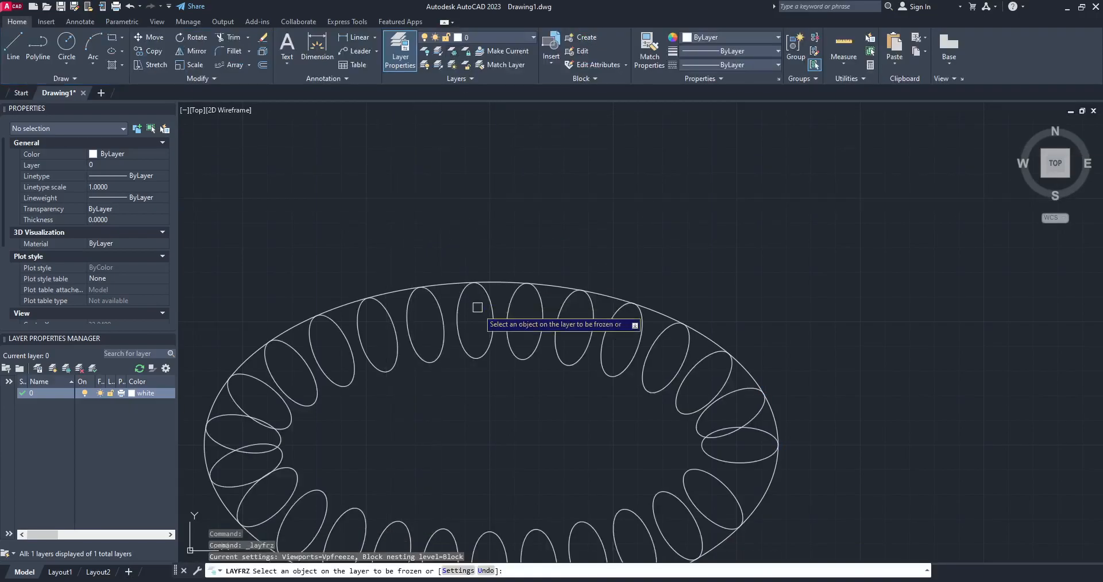
click(493, 303)
key(Escape)
key(Escape)
key(ctrl+z)
key(ctrl+z)
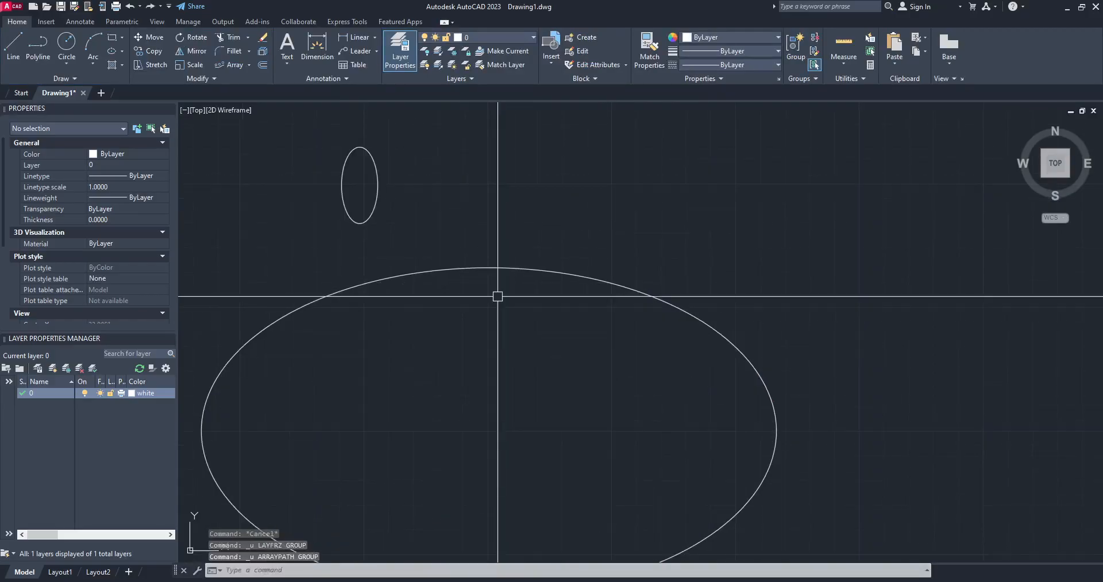
Array the small ellipse along the large ellipse with the base point at its right quadrant, and undo that array.
click(357, 175)
click(355, 188)
click(224, 66)
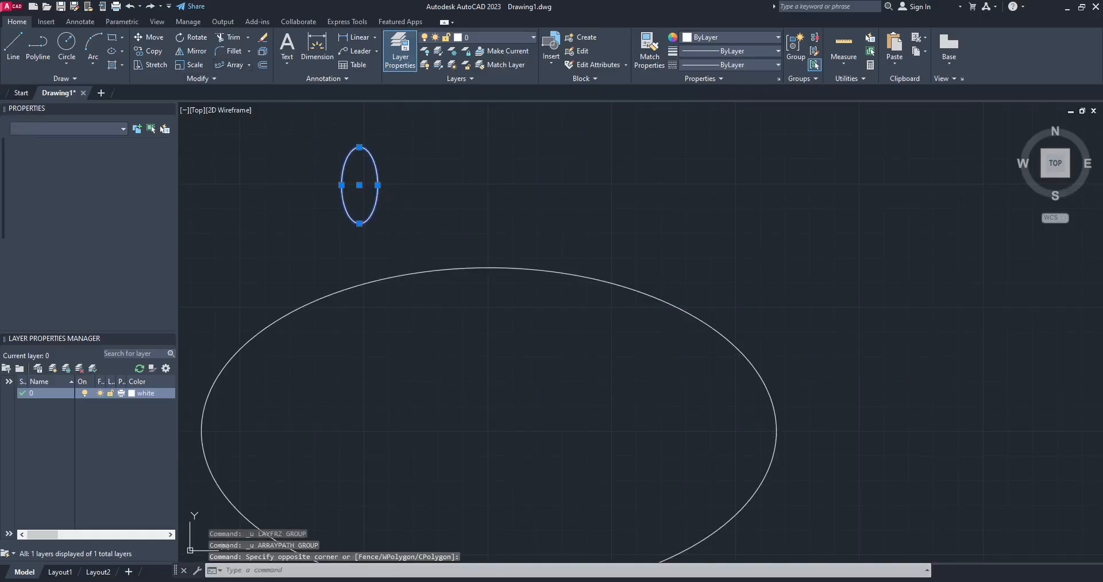
click(430, 268)
click(442, 46)
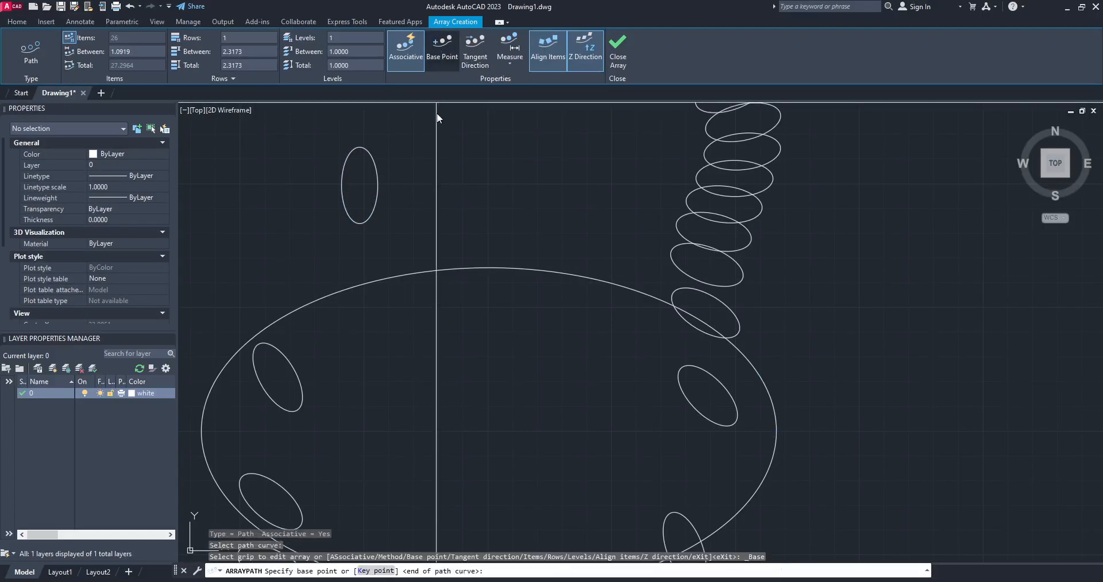
click(377, 185)
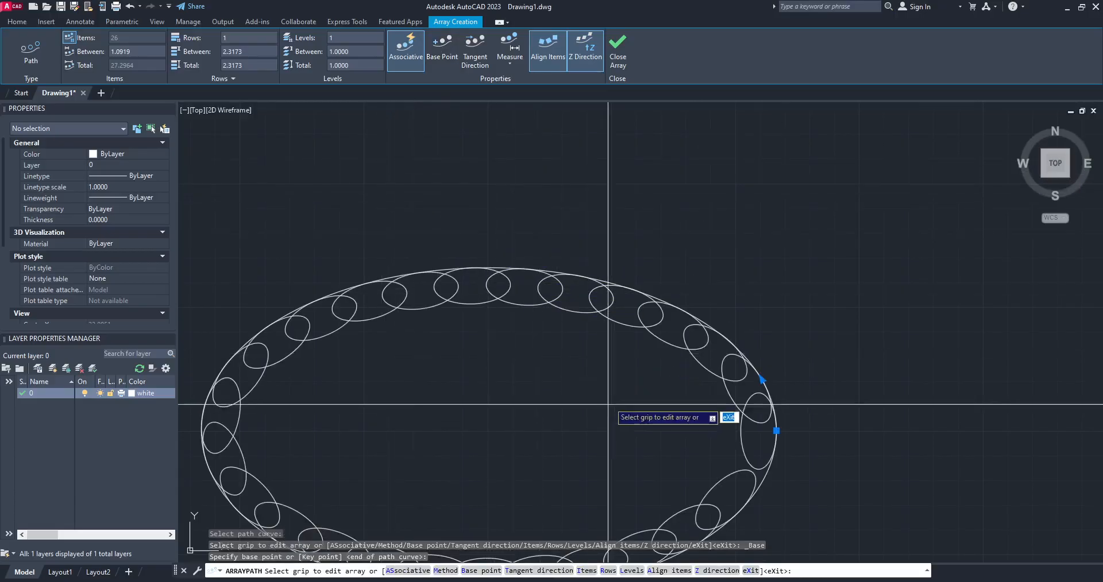
middle_drag(610, 399, 613, 385)
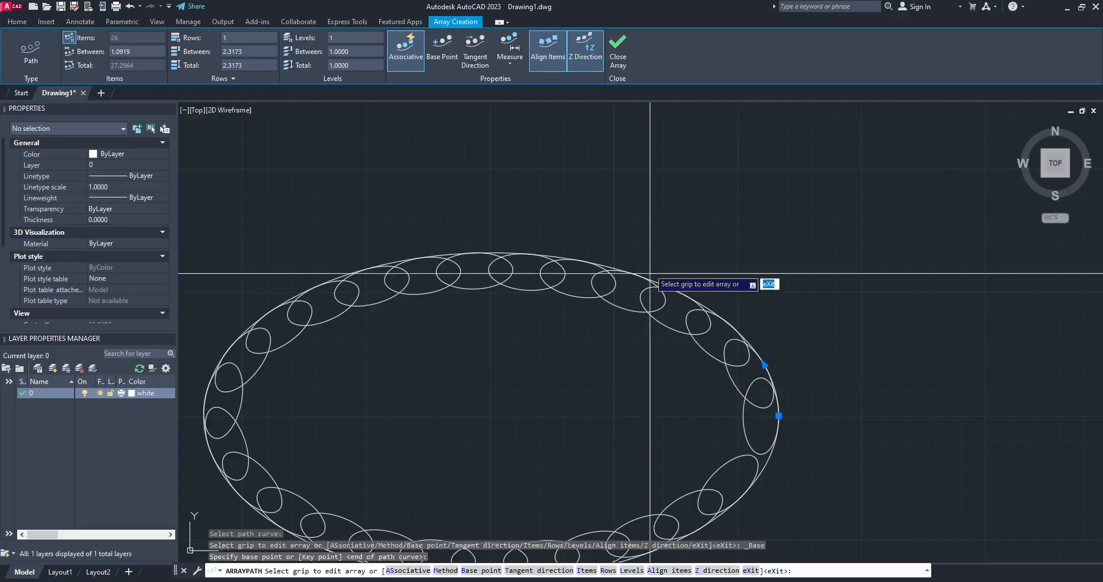
key(Escape)
key(ctrl+z)
Array the small ellipse along the large ellipse with Path Array, placing the base point at the small ellipse's center.
click(401, 203)
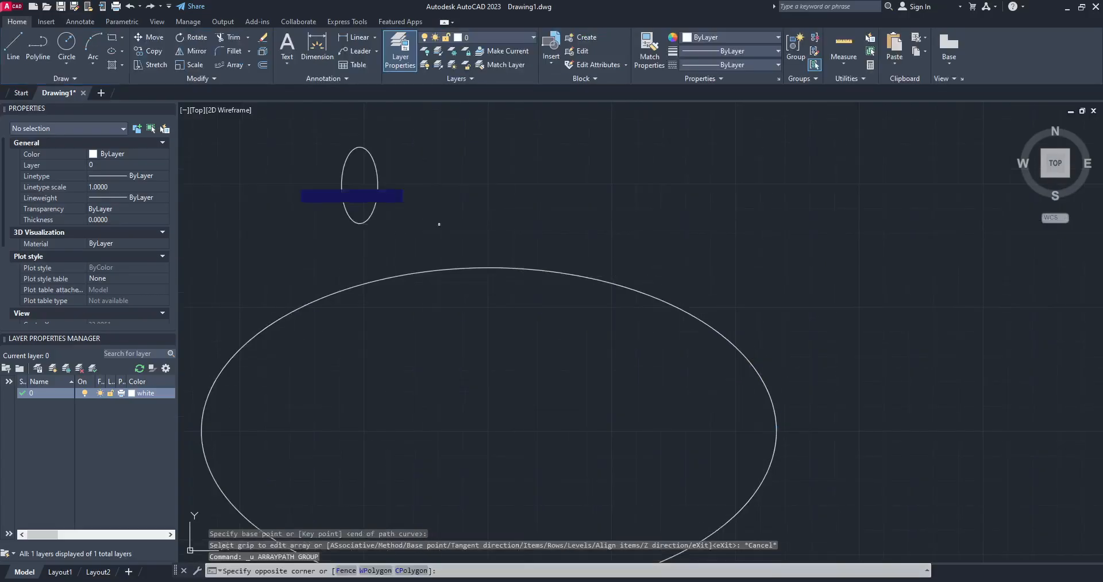
click(290, 145)
click(223, 64)
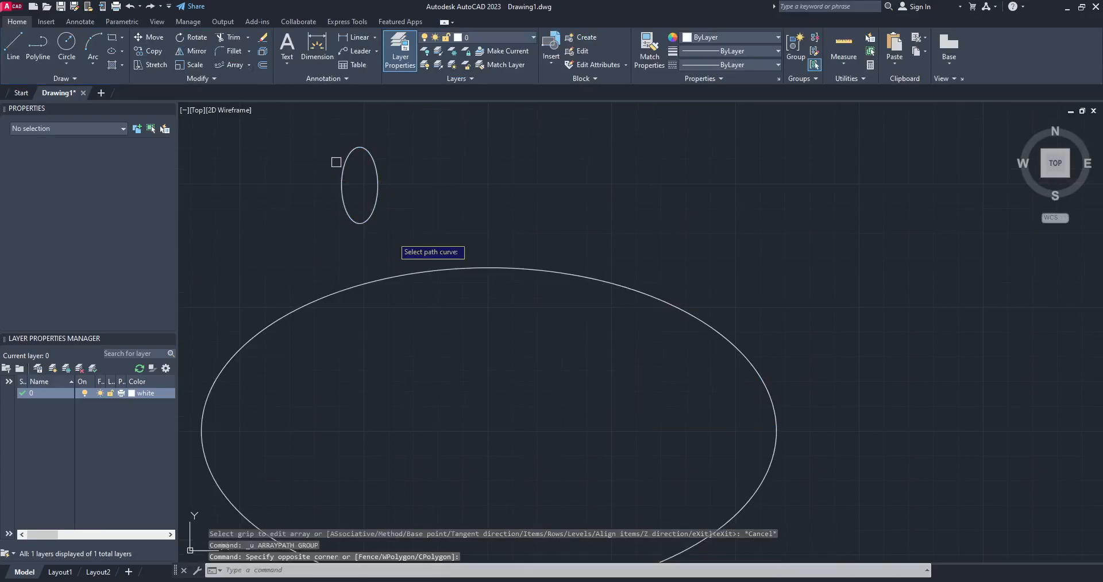
click(416, 274)
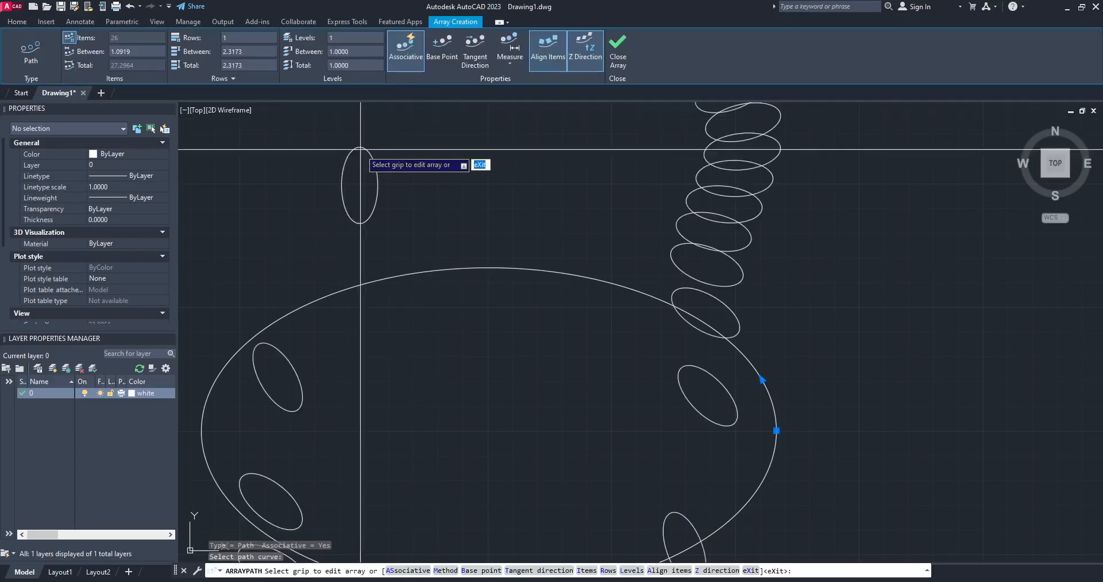
click(453, 43)
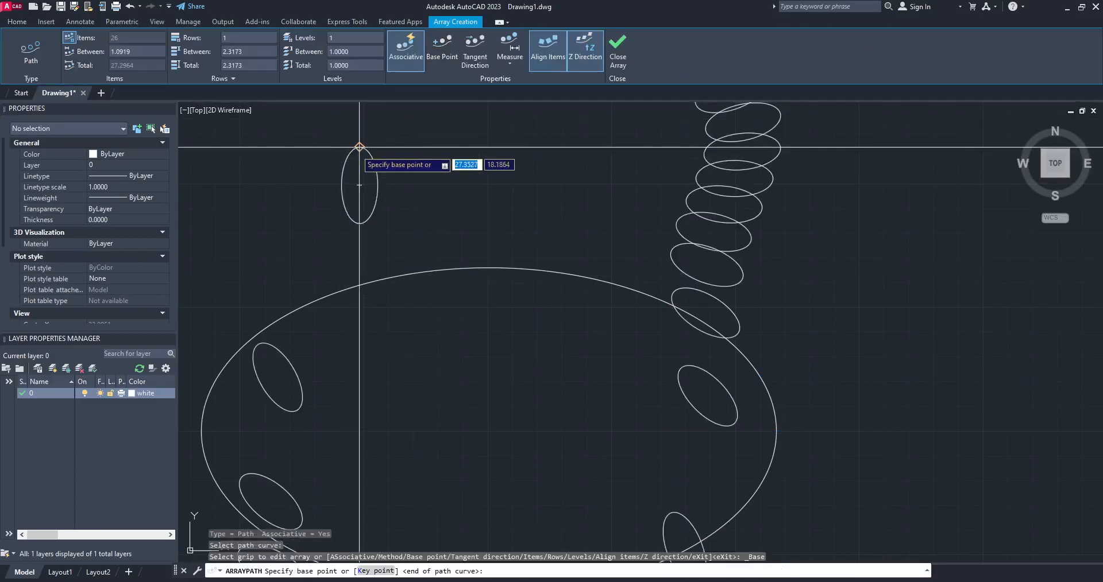
click(361, 181)
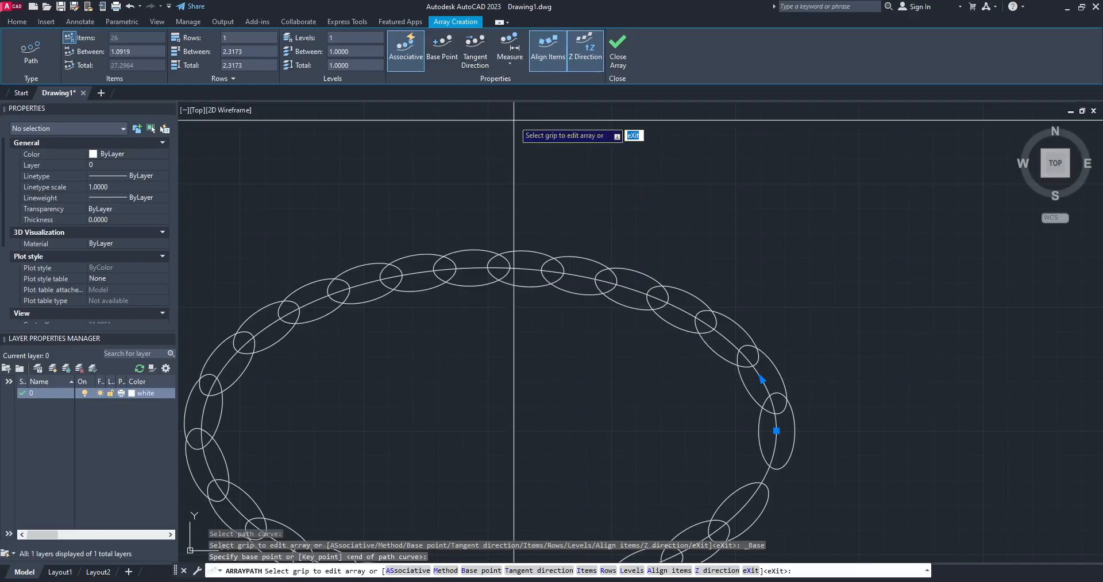
middle_drag(628, 246, 653, 195)
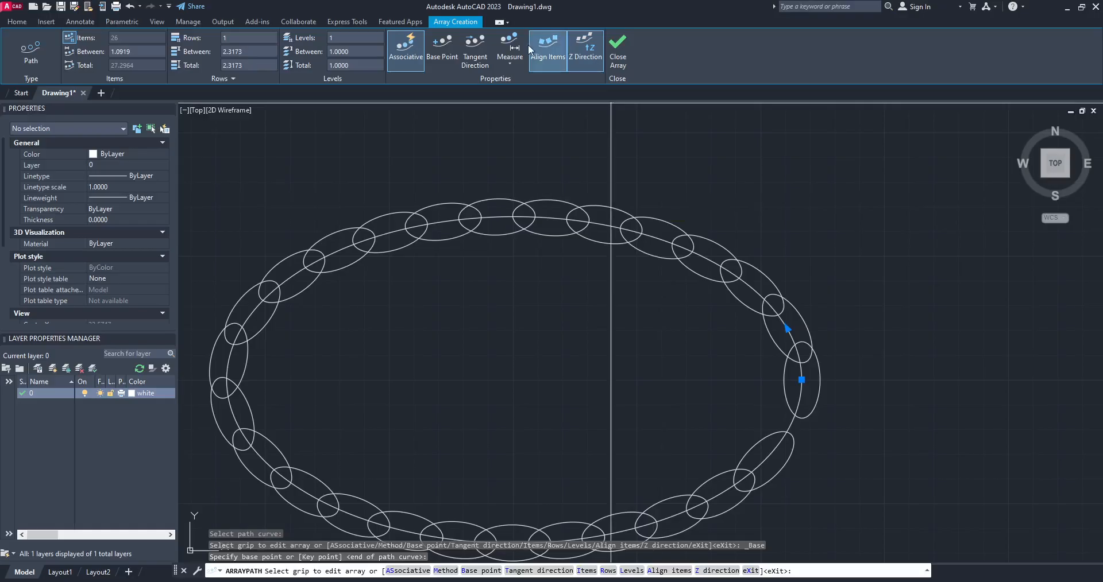
Set the array's tangent direction as a horizontal vector pointing right from the small ellipse's center.
click(476, 51)
middle_drag(524, 186, 534, 235)
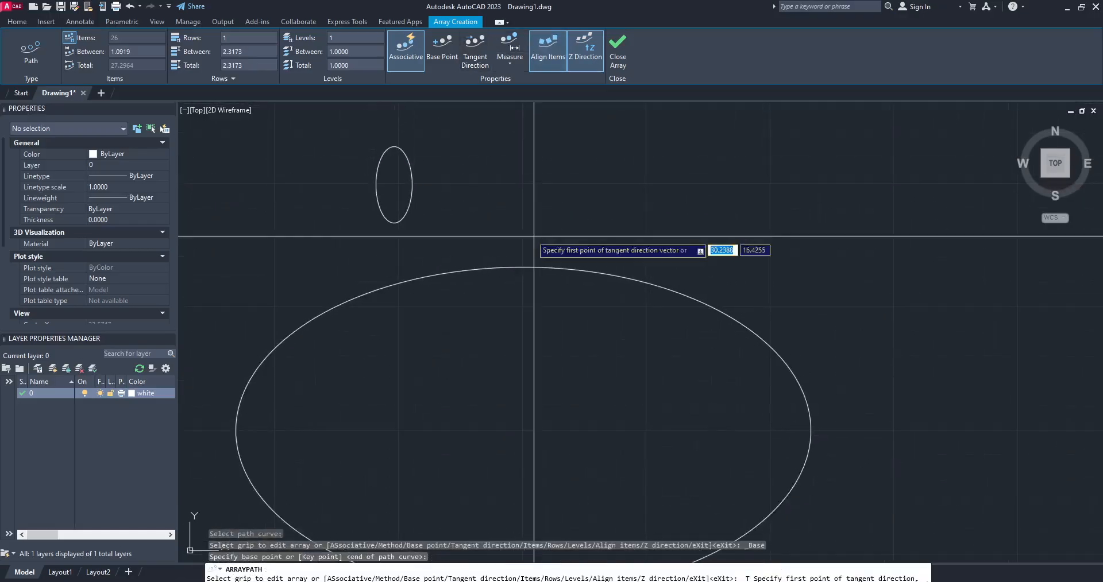
click(394, 184)
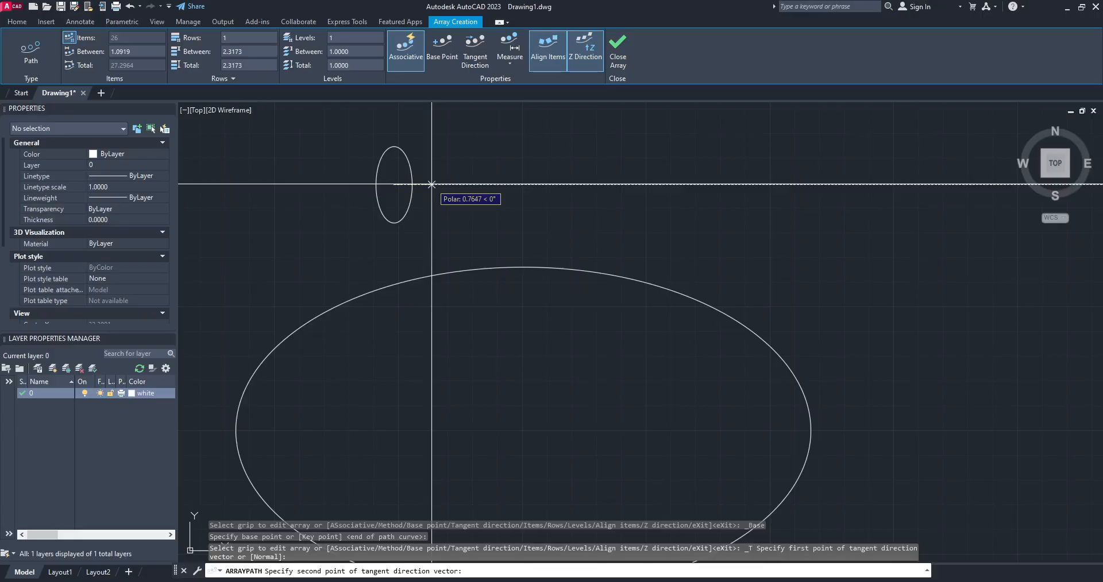
click(432, 184)
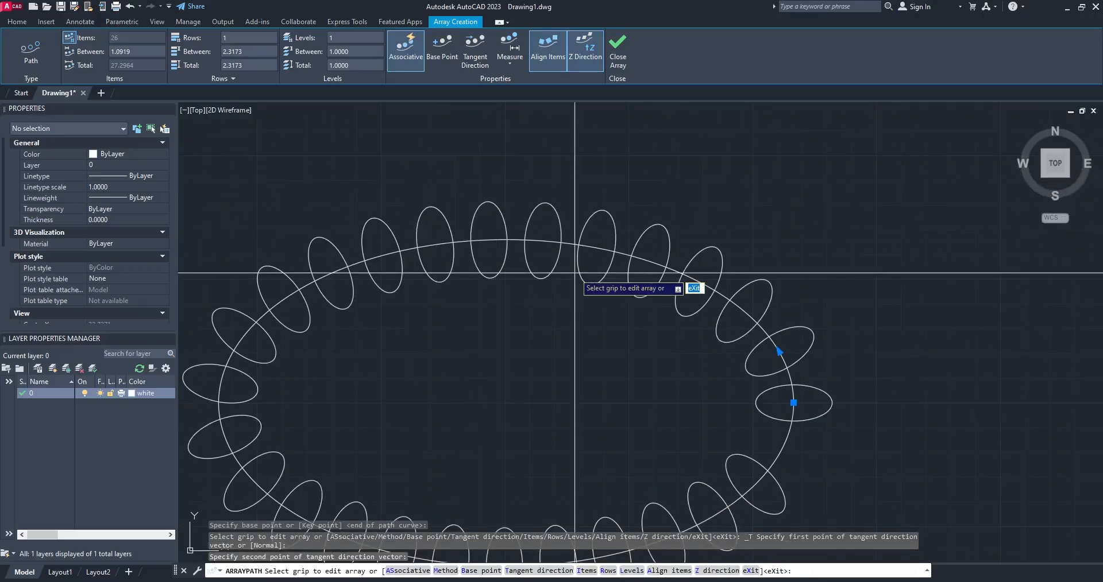
Unlock the path array's item count and set it to 10 items.
click(71, 37)
click(71, 37)
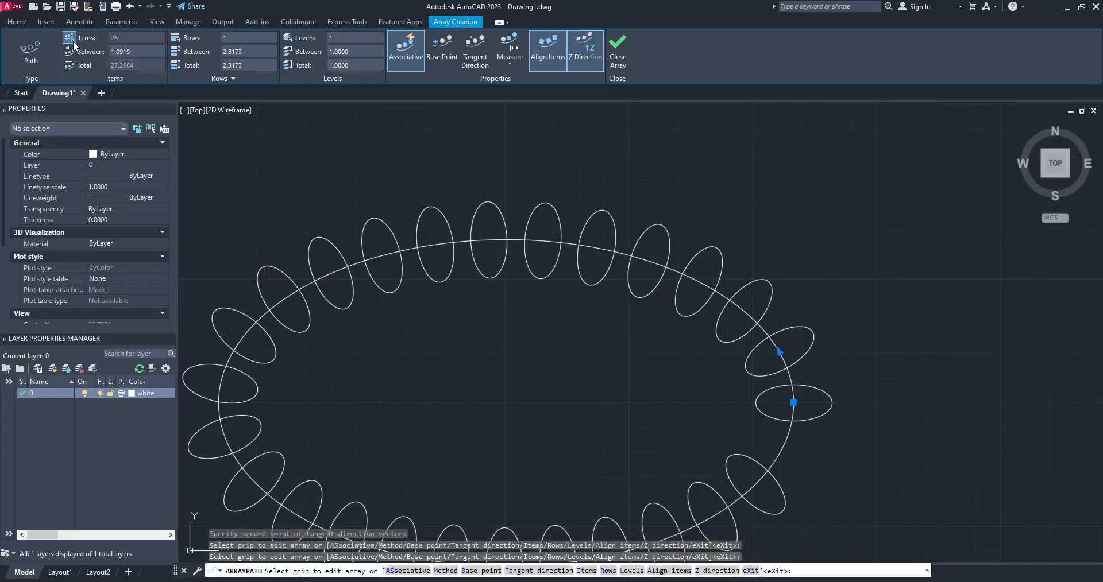
click(73, 43)
click(137, 38)
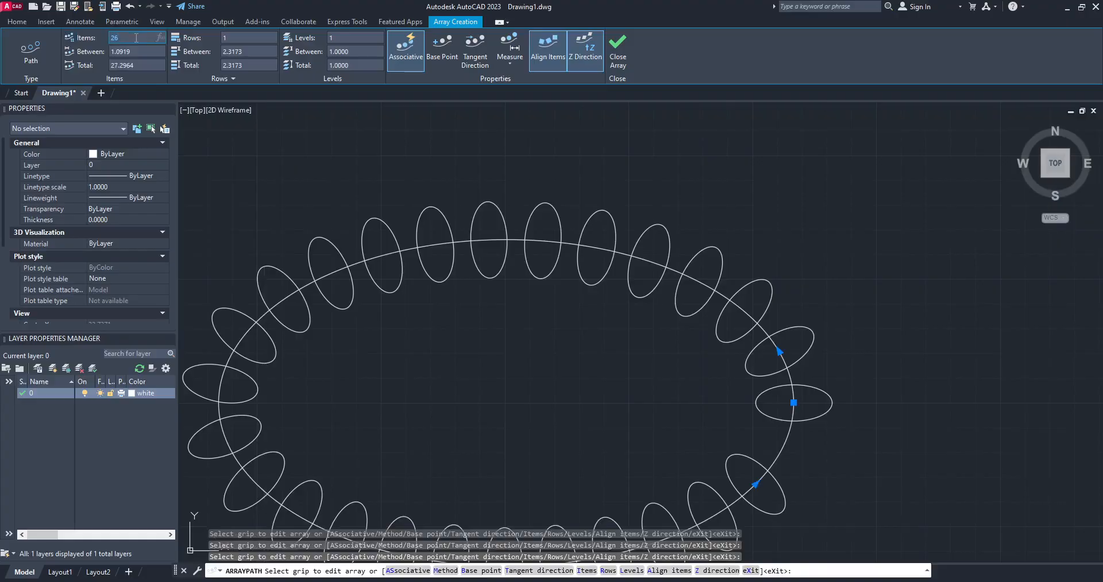
text(10)
key(Return)
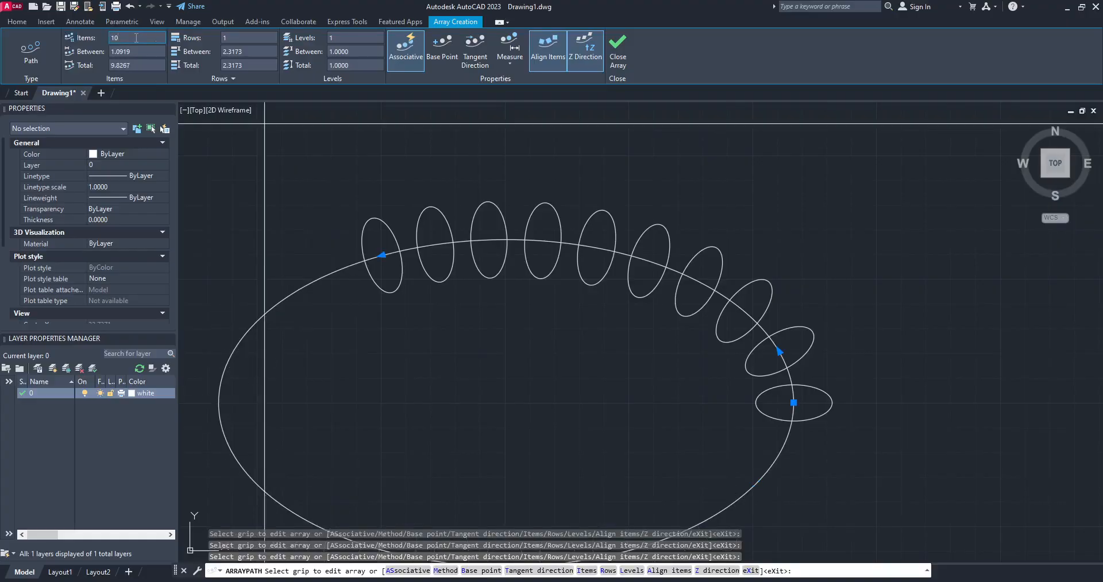
middle_drag(770, 332, 790, 294)
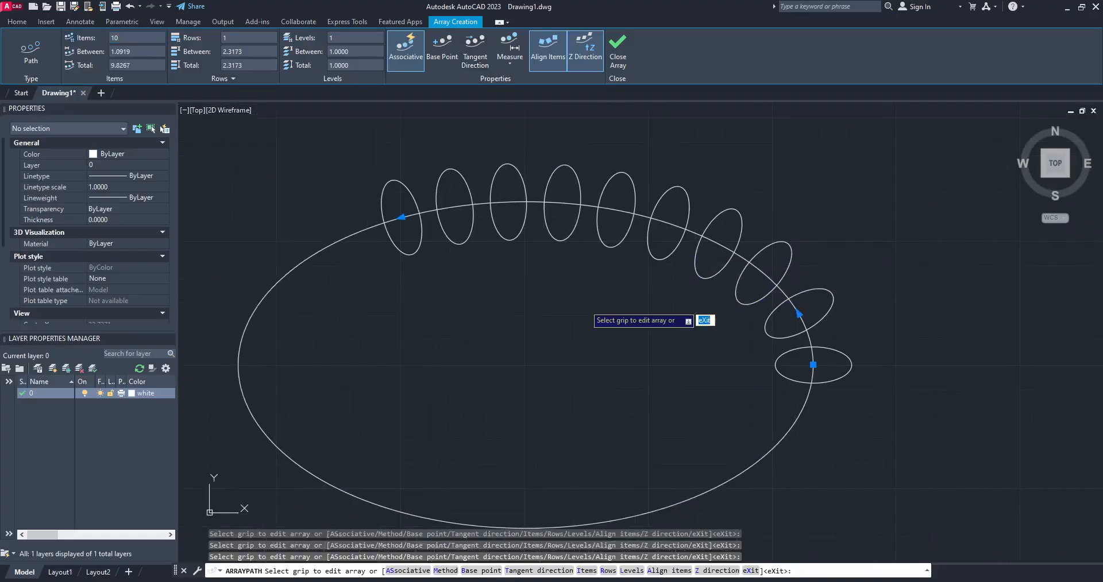
Switch the path array to the Divide method to spread the items evenly around the large ellipse.
click(501, 67)
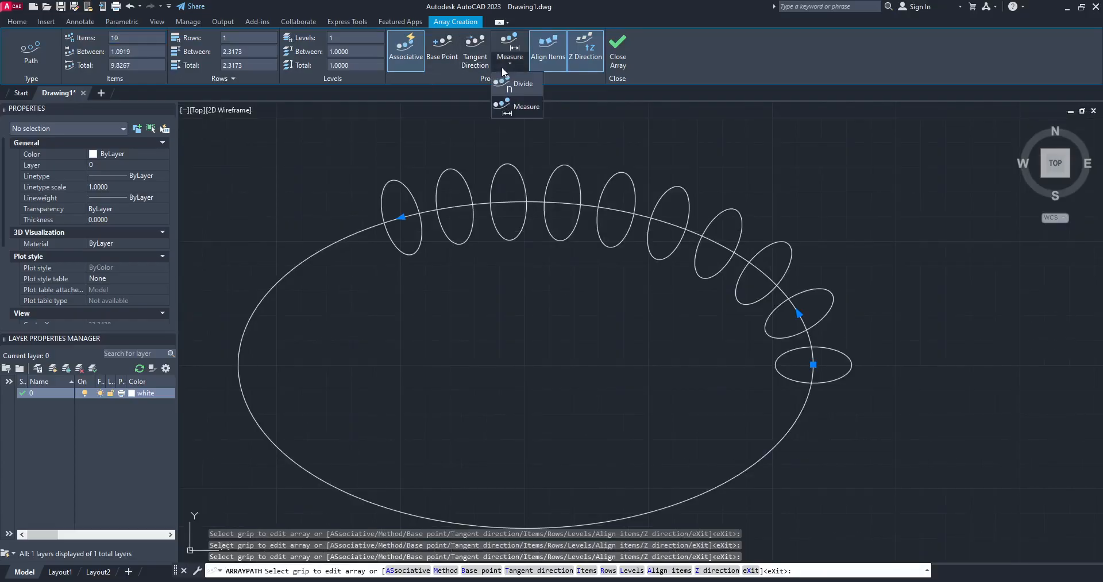
click(523, 85)
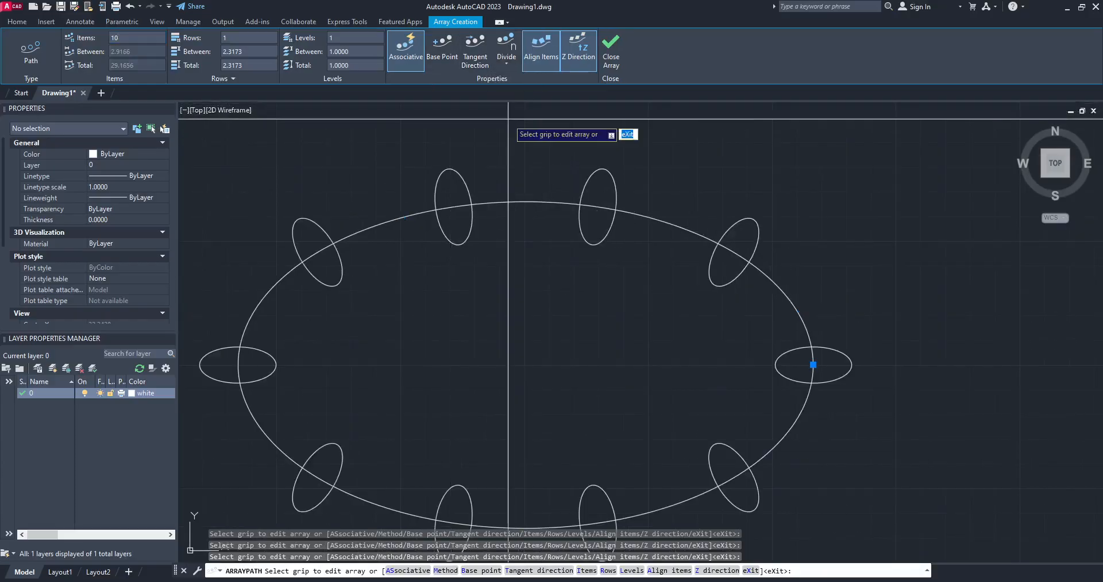
click(503, 64)
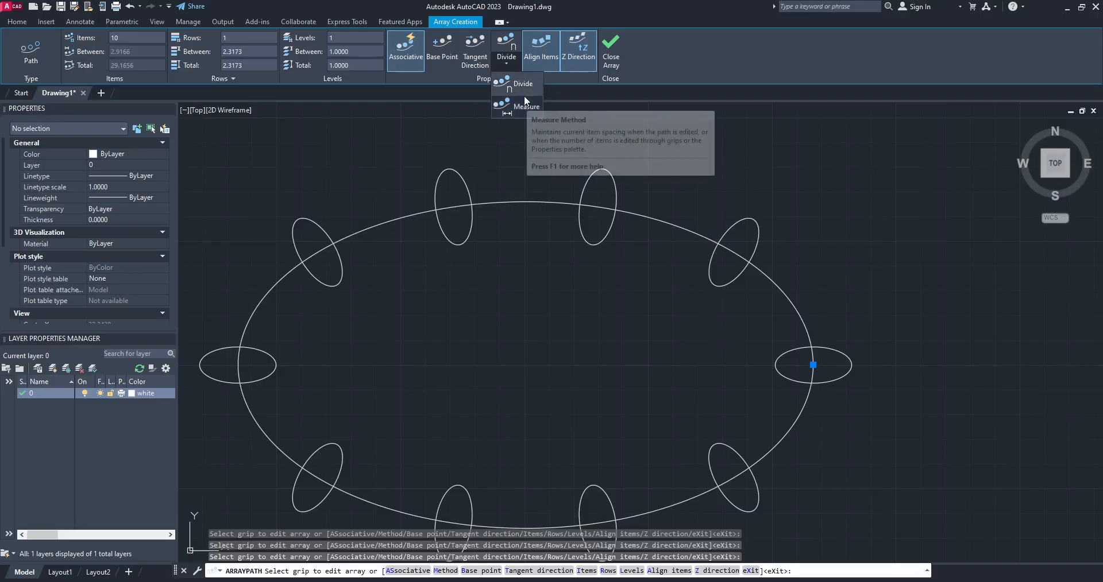
click(137, 61)
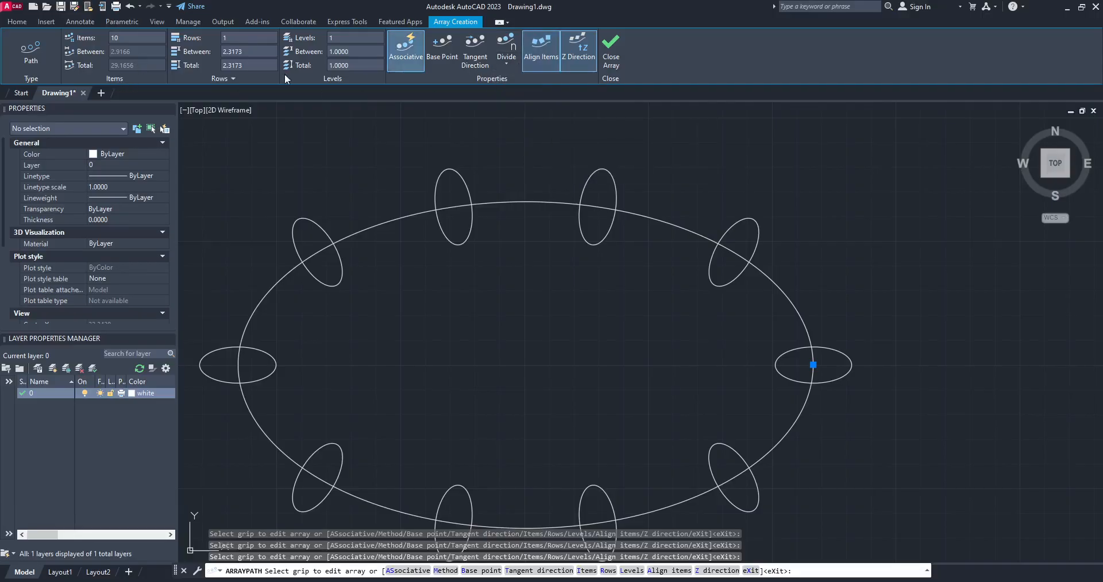
Set the evenly divided array's item count to 16 and raise it to 20.
click(130, 37)
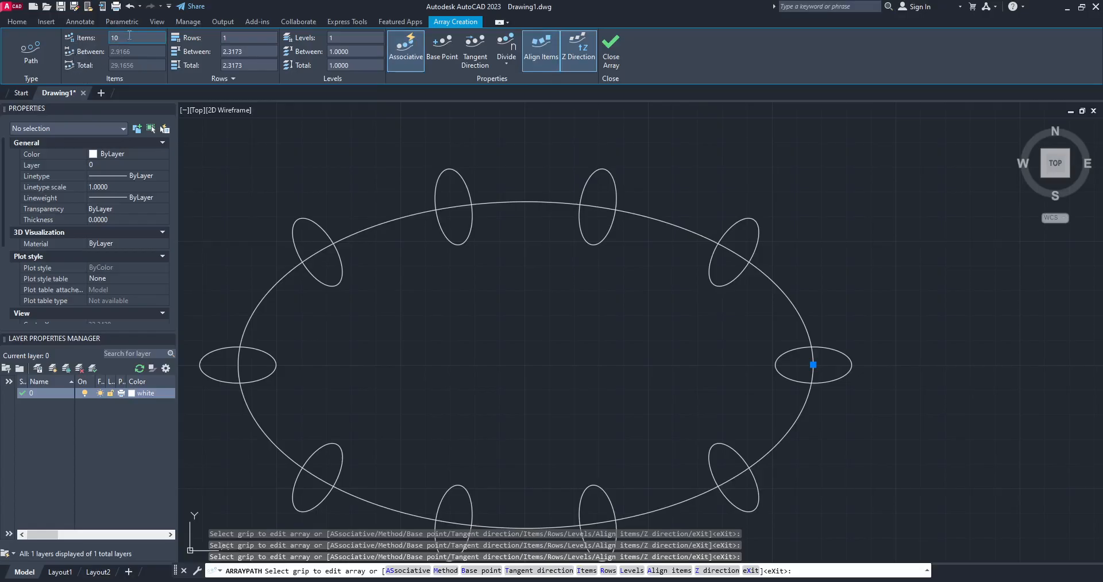
text(16)
key(Return)
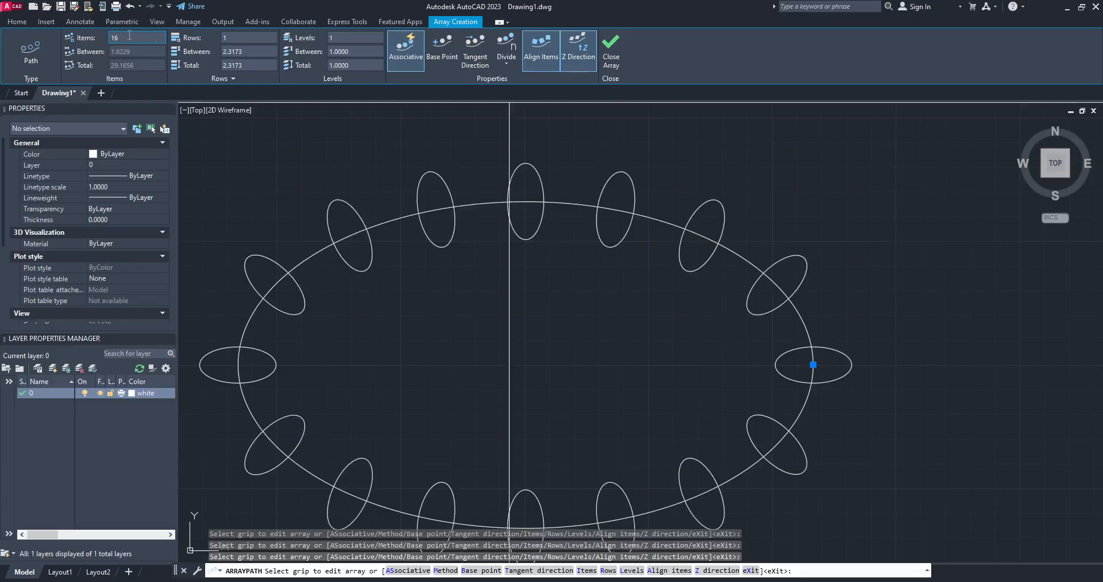
text(20)
key(Return)
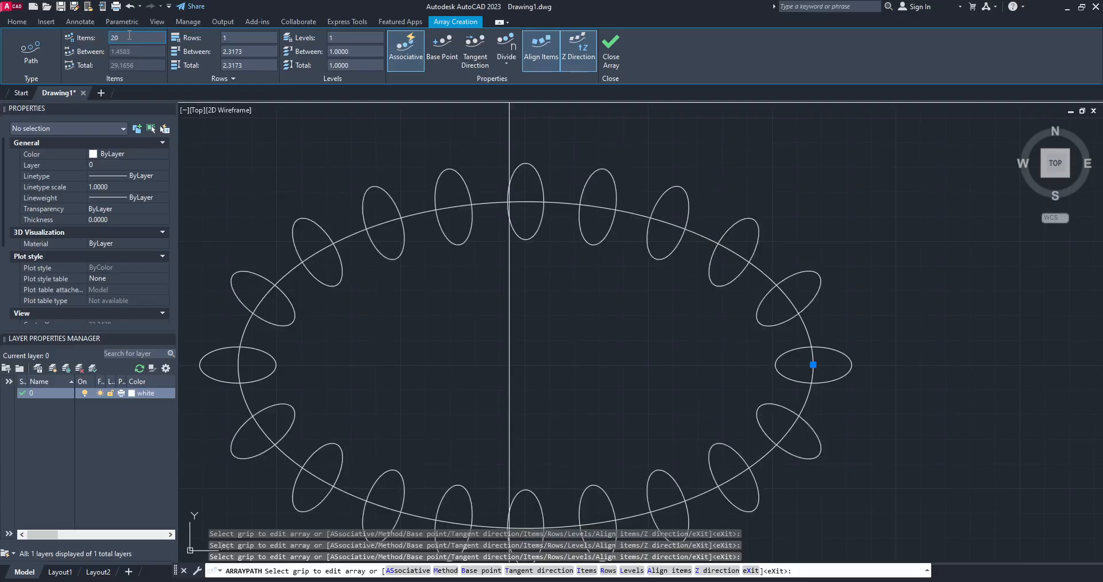
Switch the array to the Measure method and try to set the spacing between items to 2.
click(506, 64)
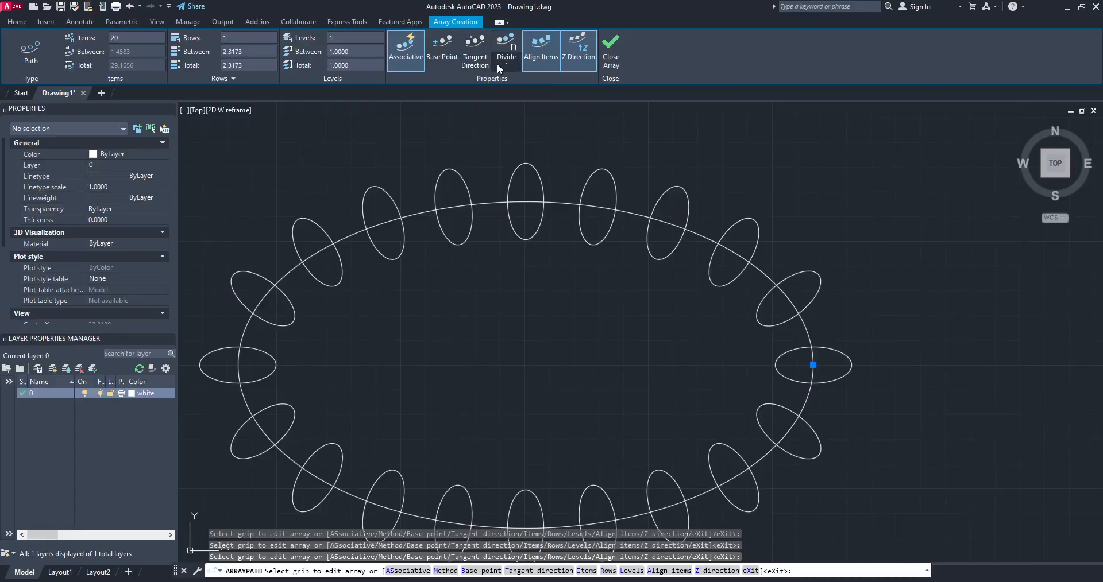
click(518, 103)
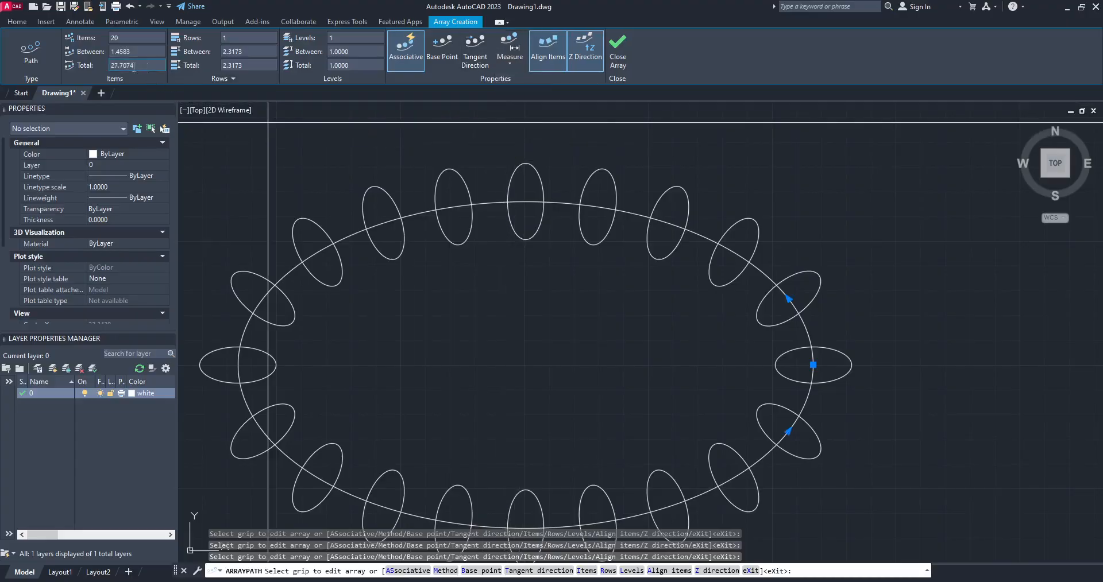
click(159, 51)
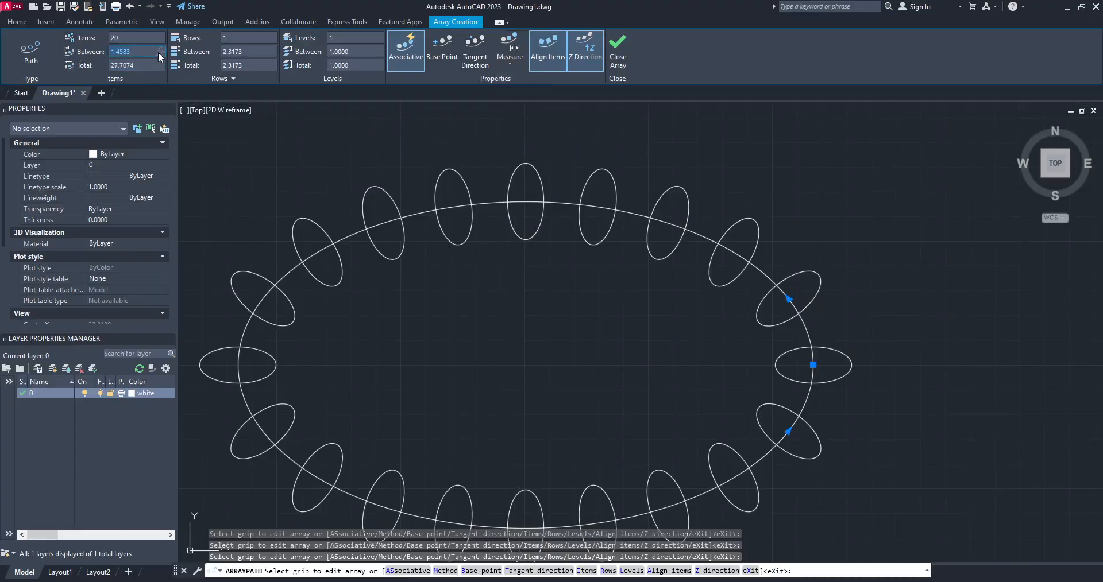
text(2)
key(Return)
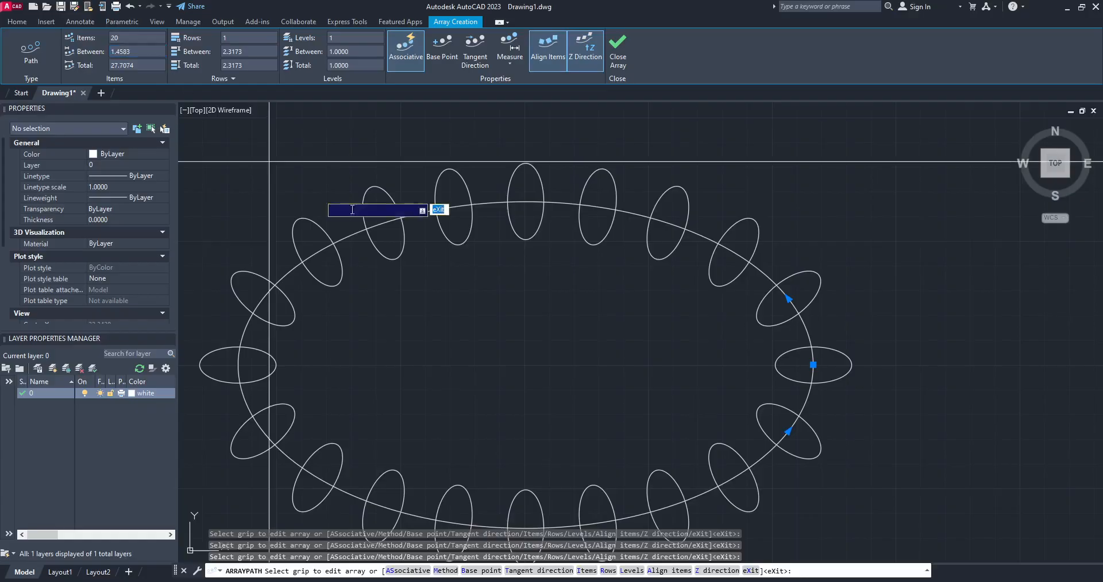
Let the item count follow the path length and set the spacing between items to 20.
scroll(519, 291, down, 1)
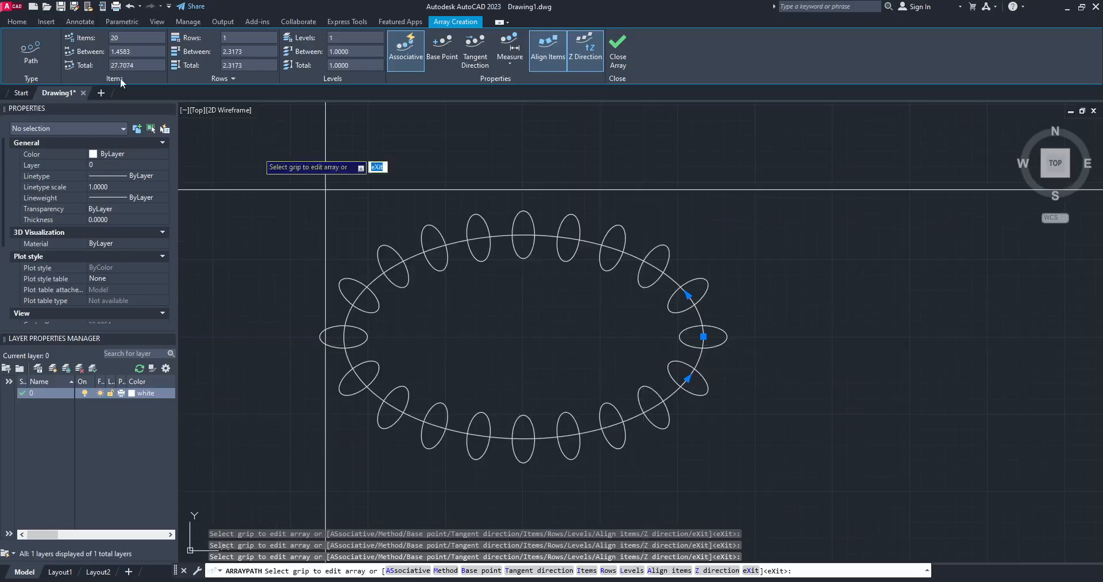
click(138, 54)
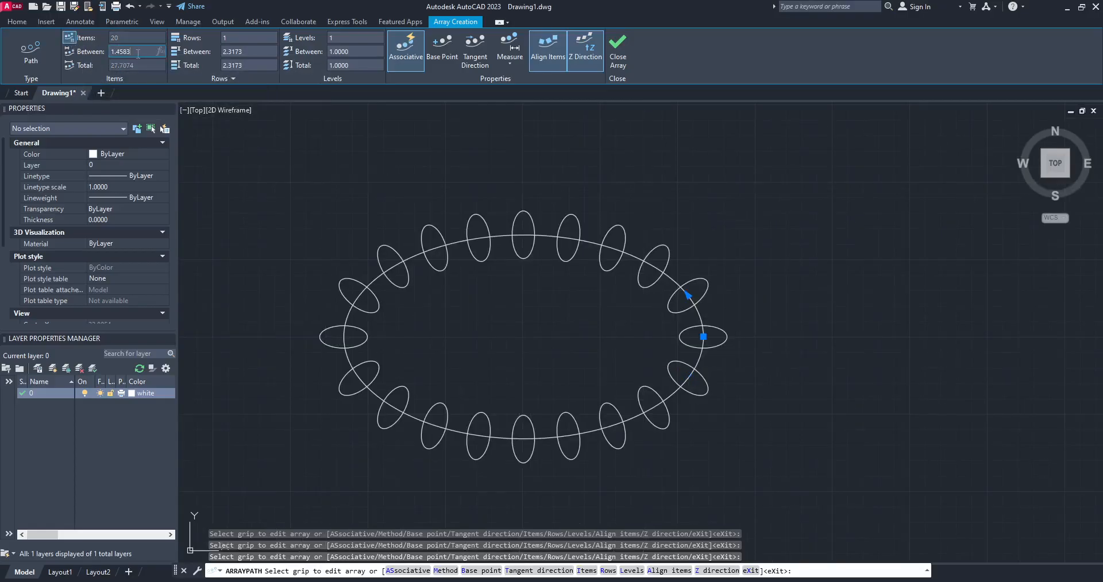
text(20)
key(Return)
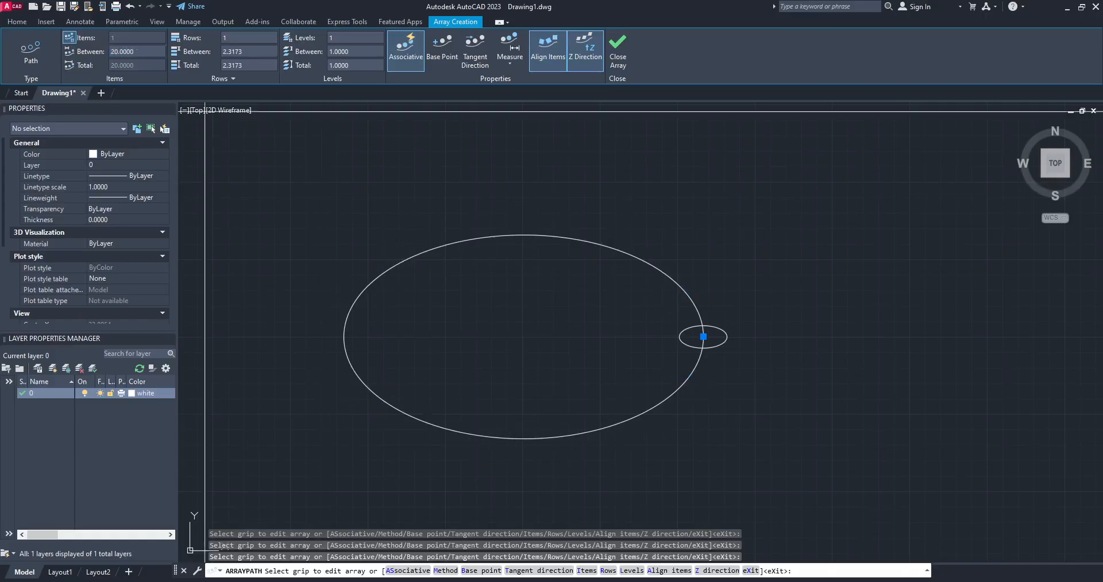
Set the spacing between items to 2 and the unlocked item count to 10.
click(148, 52)
text(2)
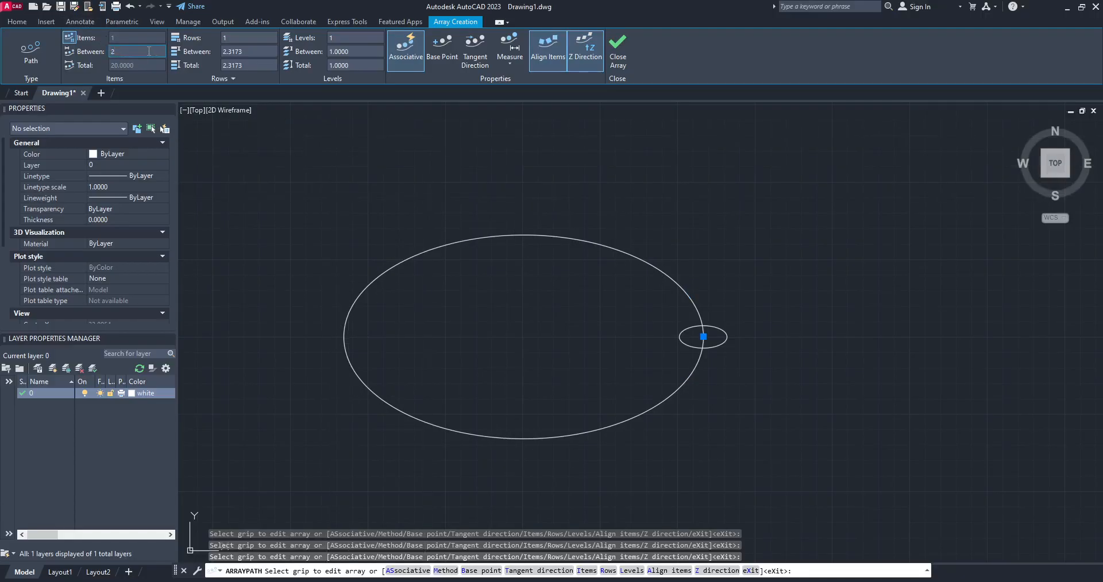
key(Return)
scroll(541, 267, up, 2)
scroll(556, 336, down, 2)
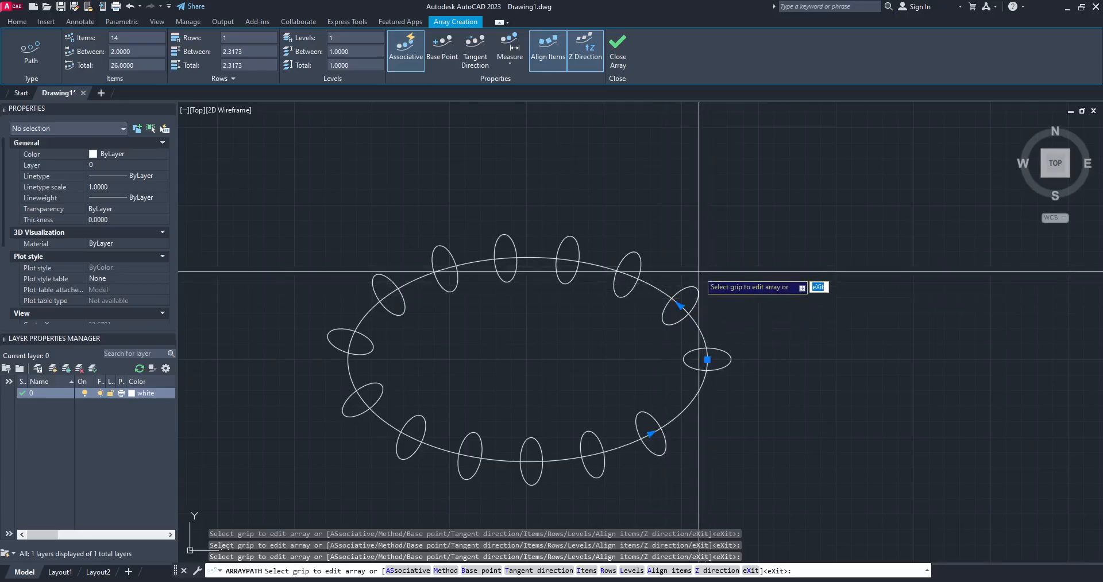
click(126, 37)
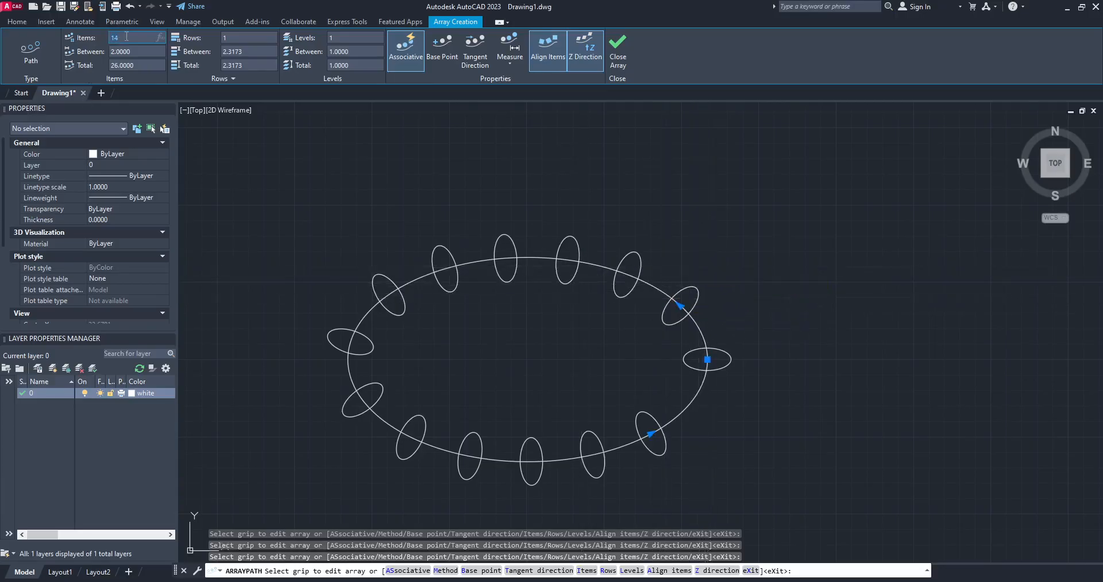
text(10)
key(Return)
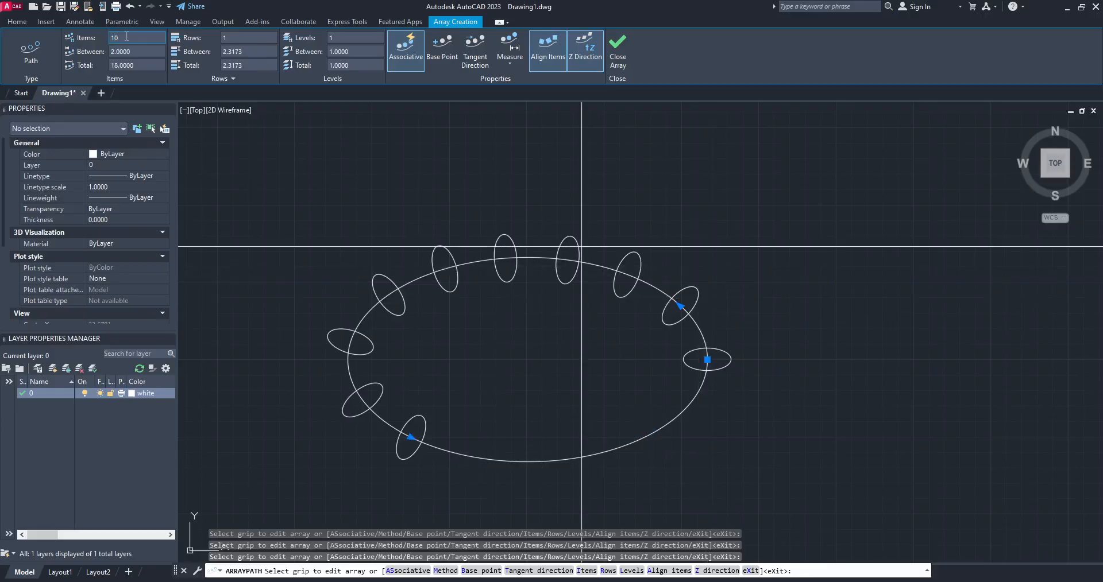
Distribute the array items evenly along the large ellipse with the Divide method and finish the array.
click(510, 64)
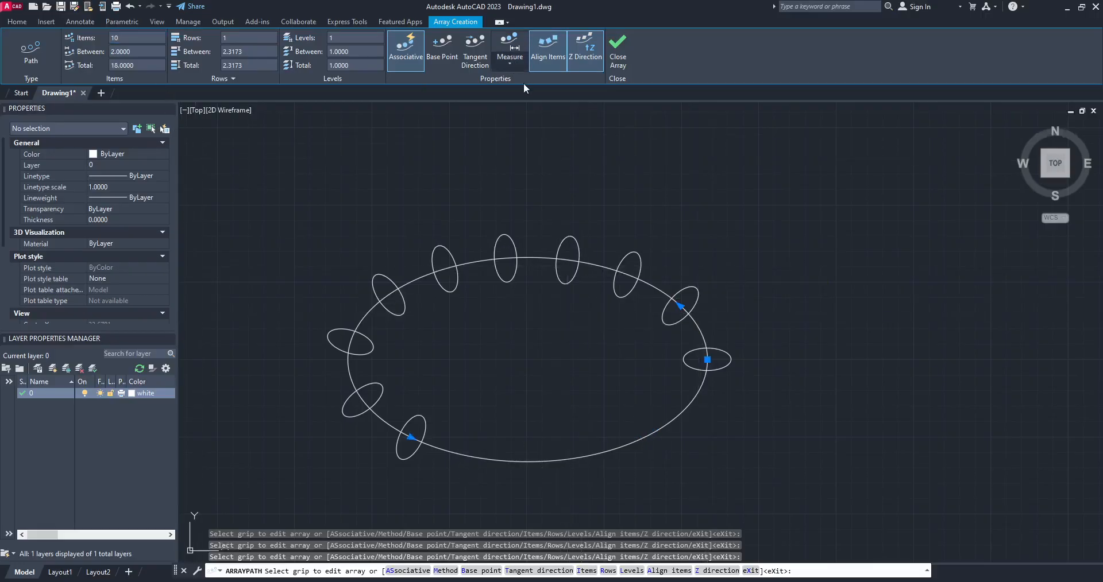
click(523, 83)
middle_drag(590, 309, 572, 292)
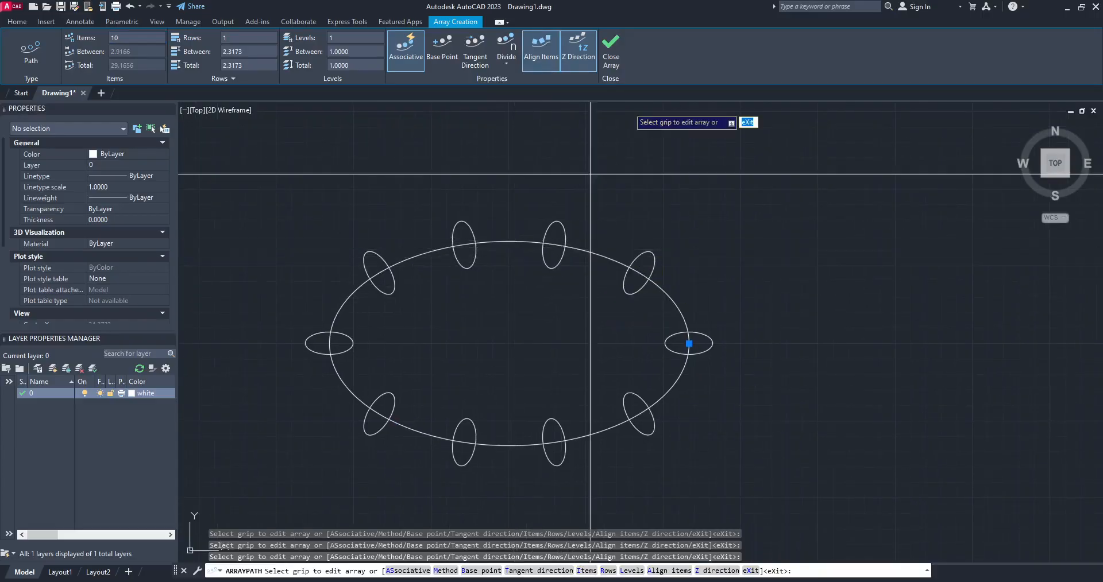
click(612, 56)
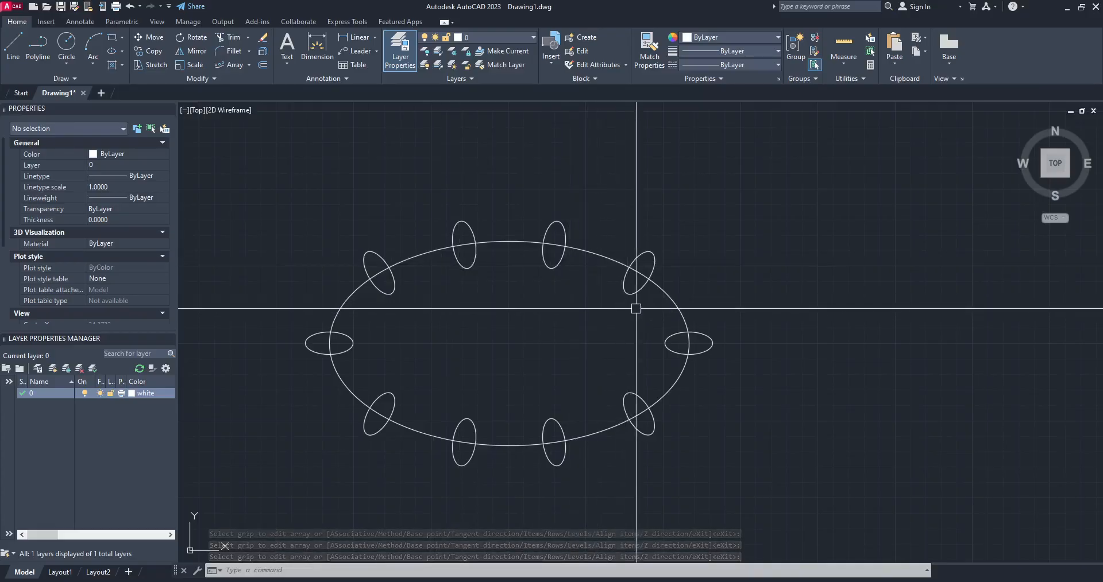
Stretch the large path ellipse's right axis endpoint inward along the horizontal axis so the ellipse becomes taller than wide.
click(676, 302)
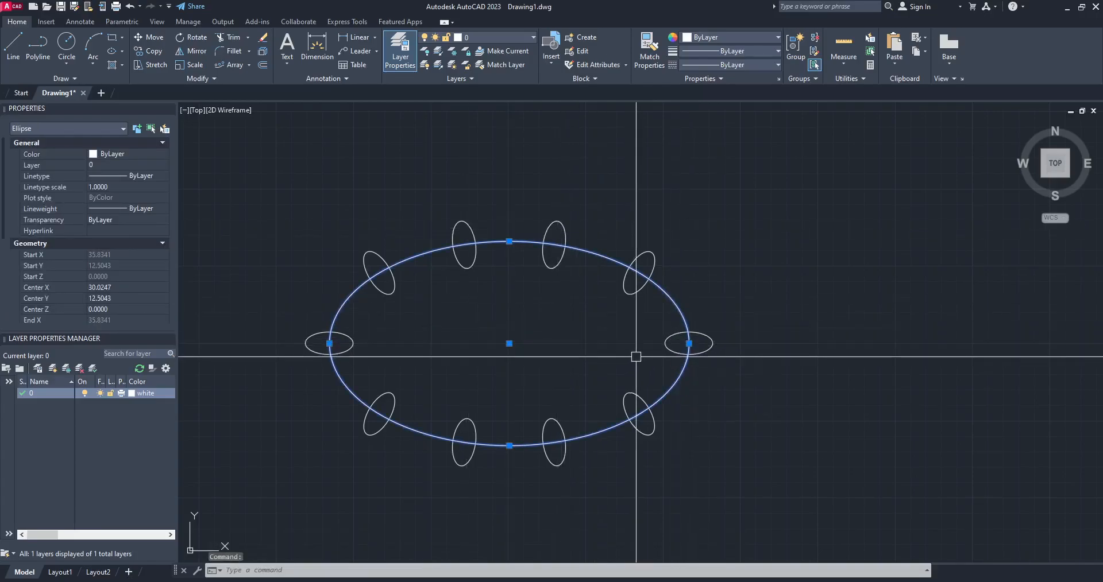
key(Escape)
click(561, 262)
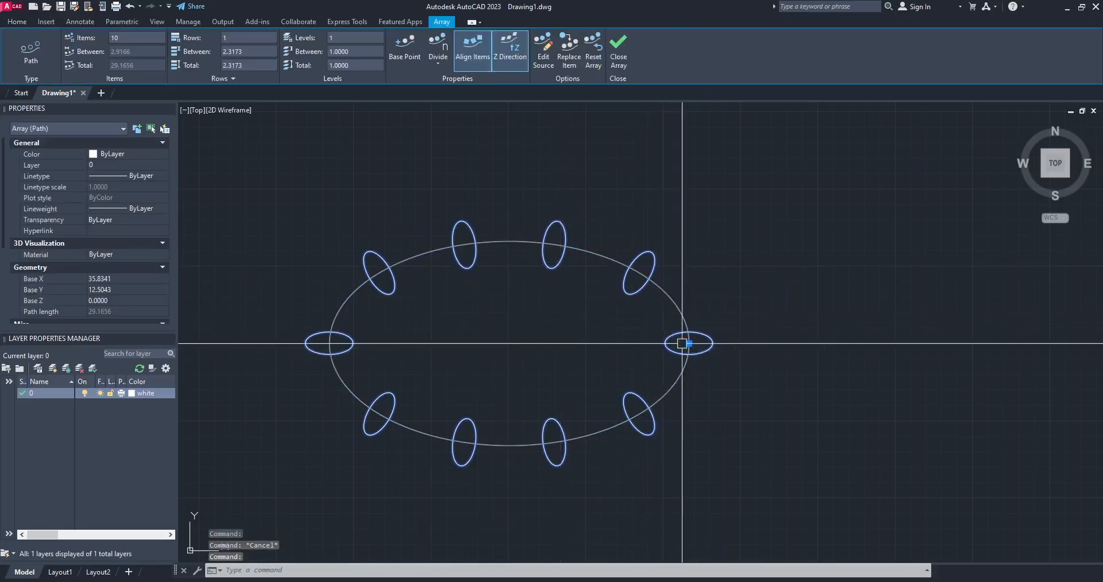
key(Escape)
click(674, 294)
click(660, 300)
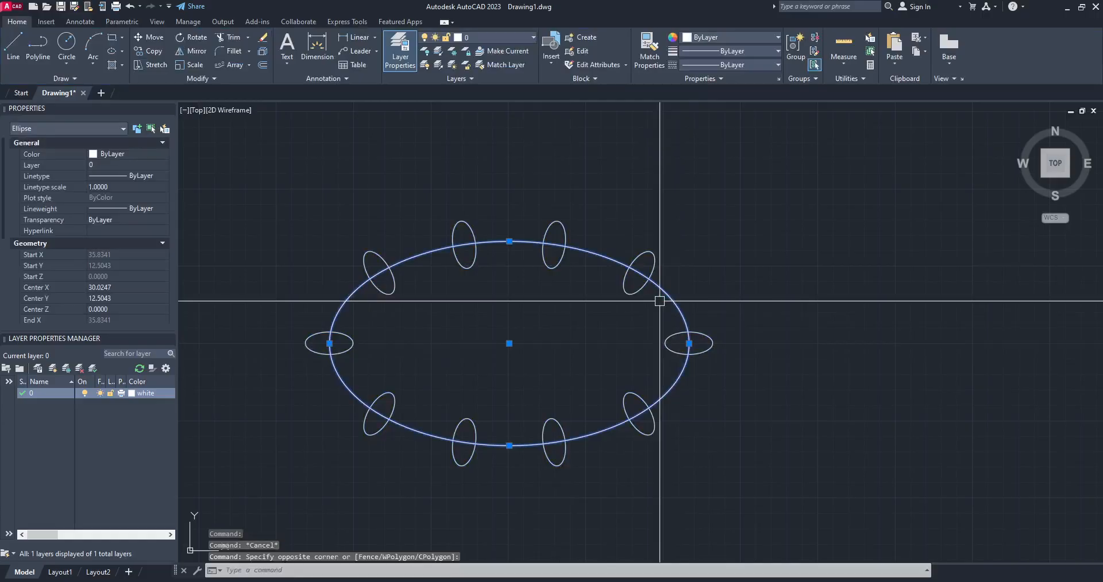
click(691, 344)
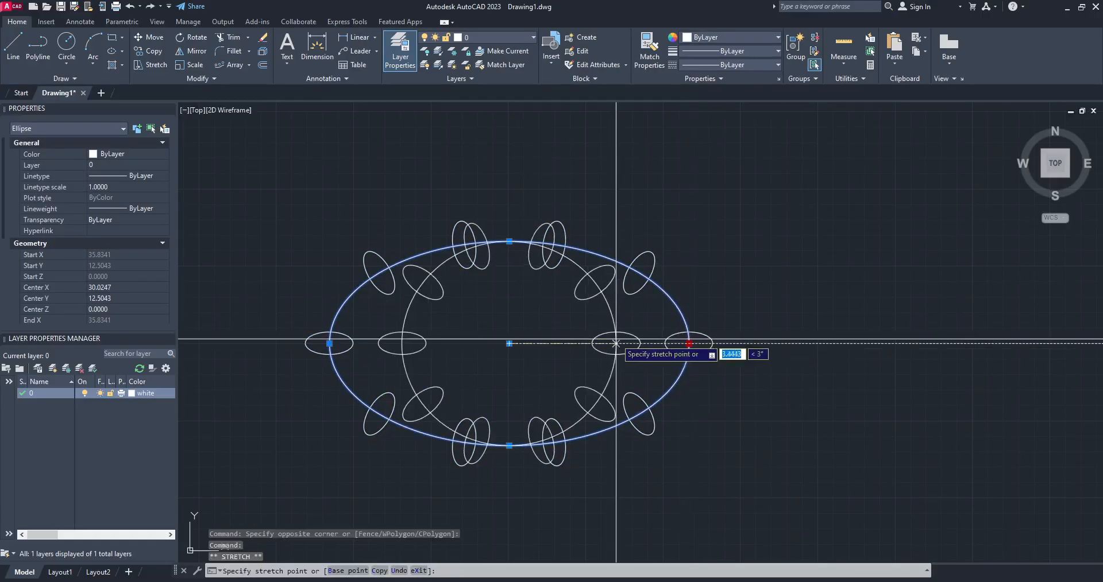
click(577, 343)
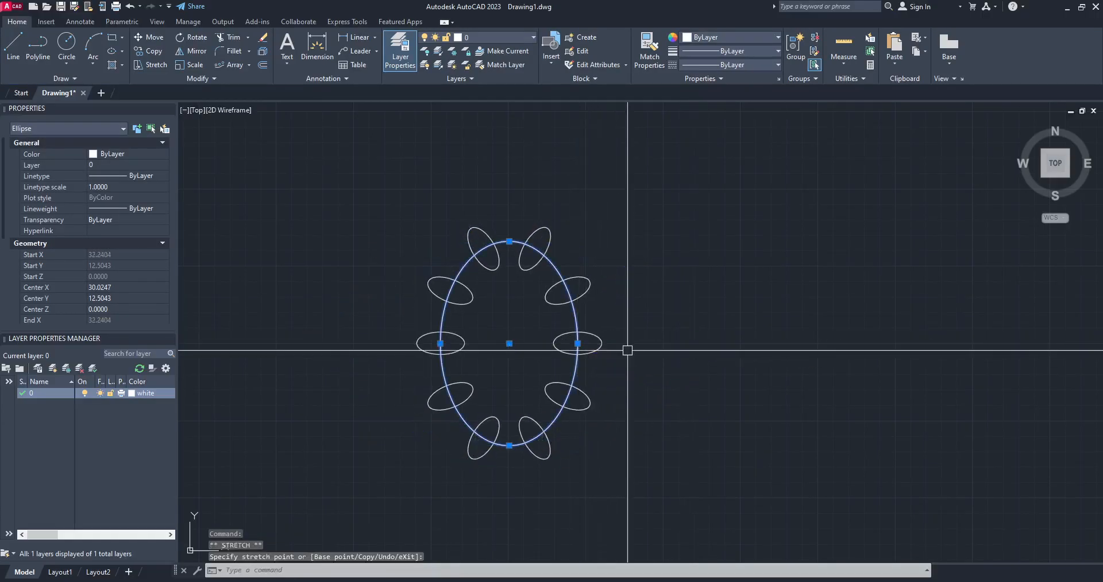
Rotate the path ellipse together with its array 90° clockwise about the ellipse's center.
click(572, 219)
click(364, 376)
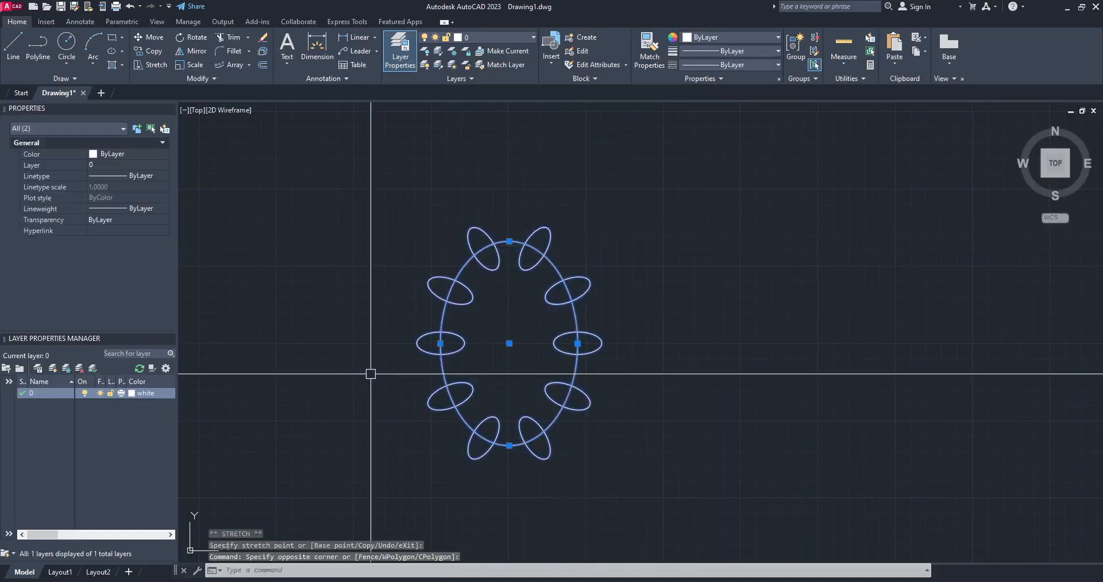
text(ro)
key(Return)
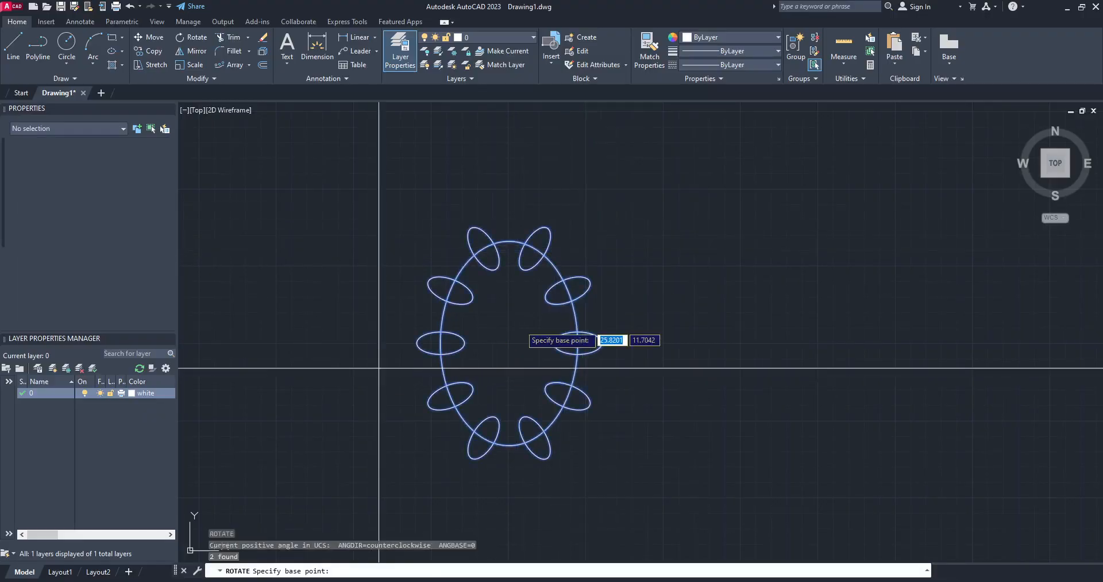
click(509, 343)
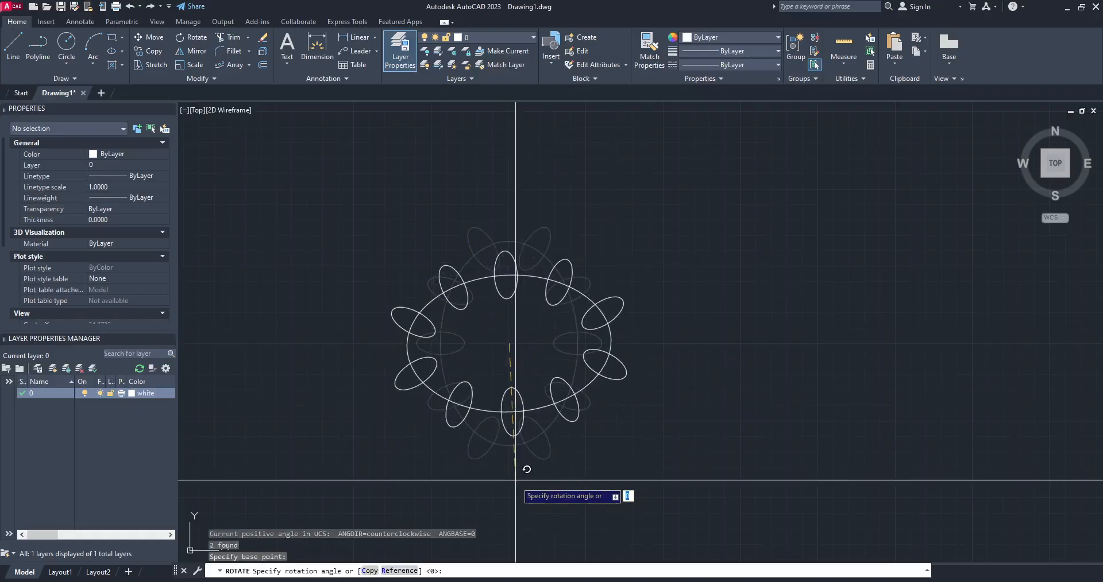
key(Escape)
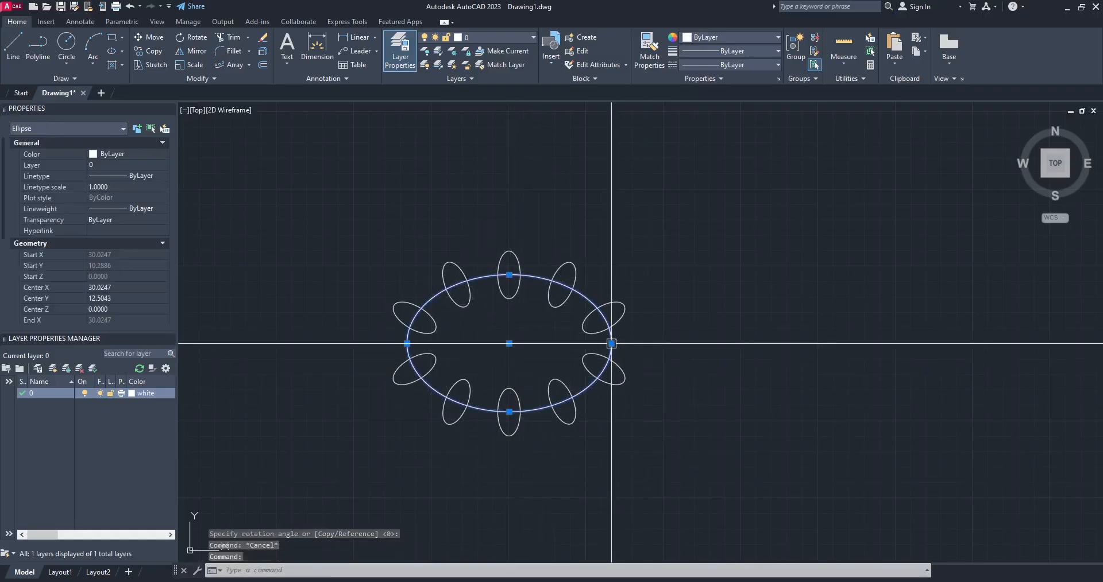
Stretch the rotated path ellipse's right quadrant point outward, and bring it back inward to narrow the ellipse.
click(612, 343)
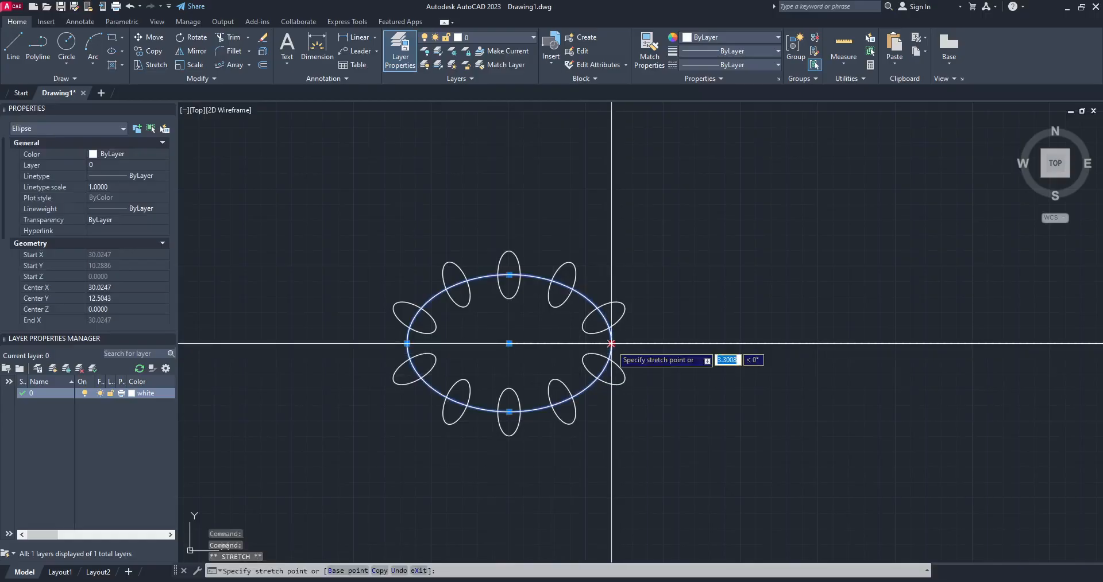
click(702, 343)
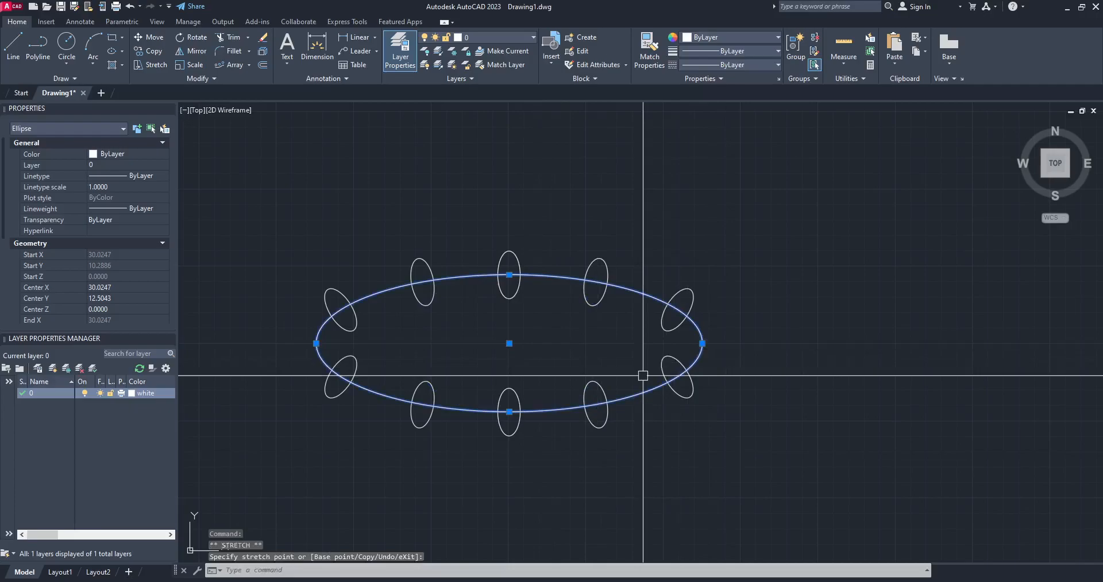
key(Escape)
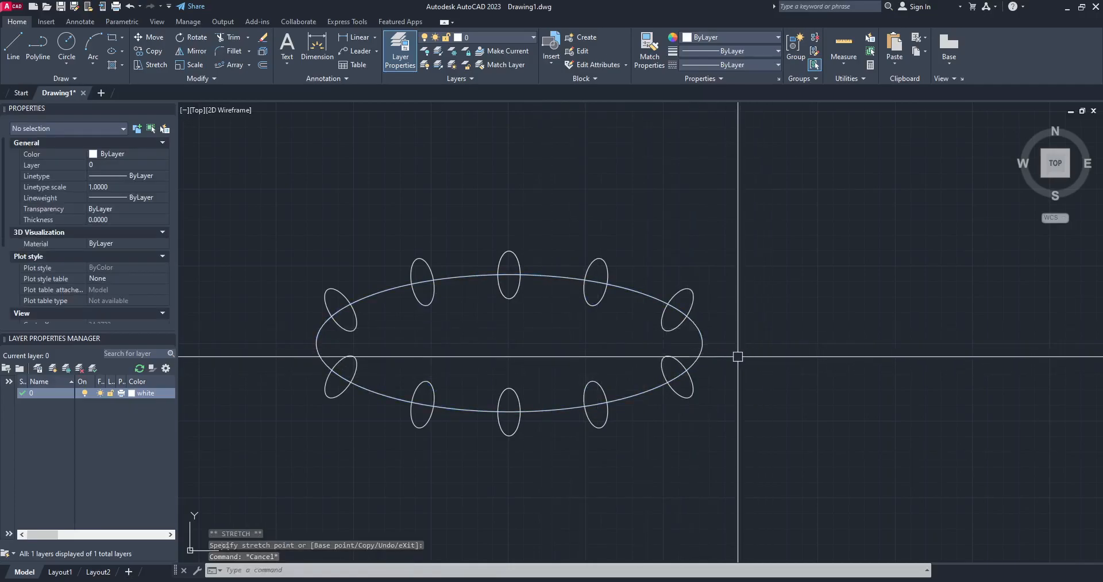
click(702, 343)
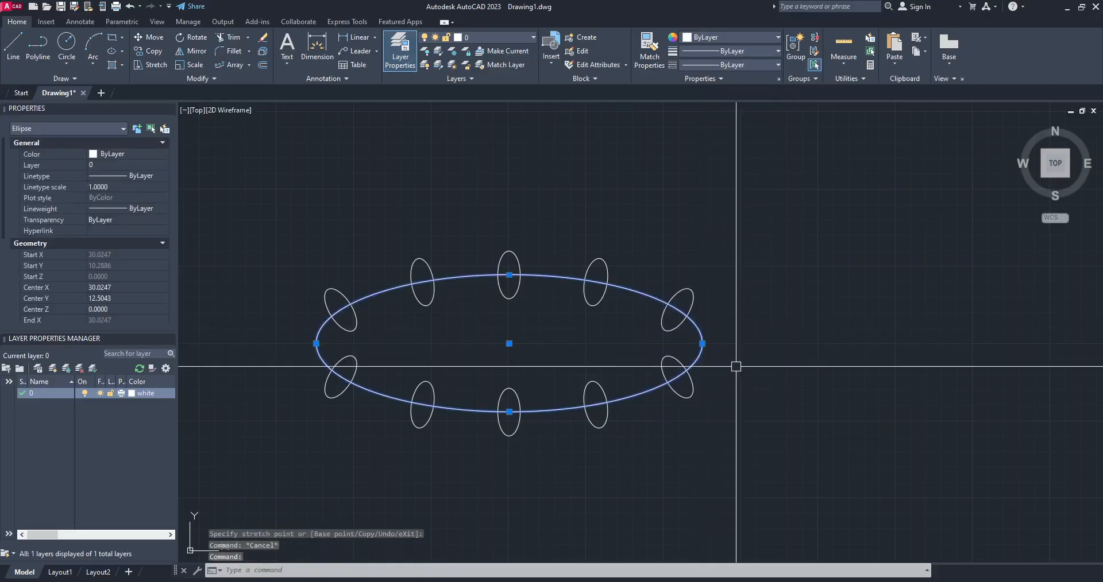
click(701, 344)
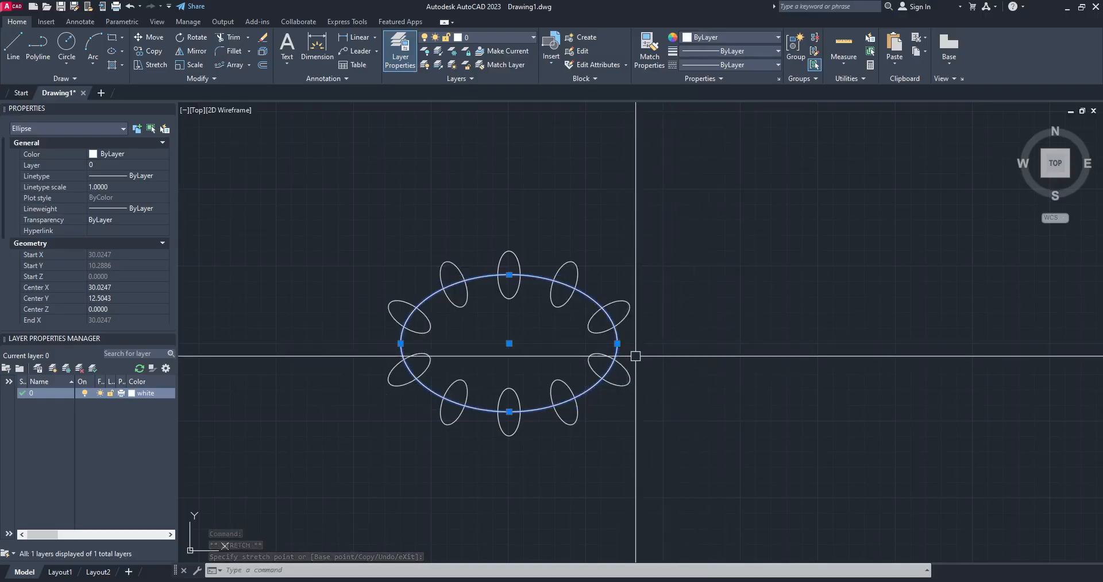
Stretch the path ellipse's right quadrant point outward to about 6.43 from its center at 0°.
click(617, 343)
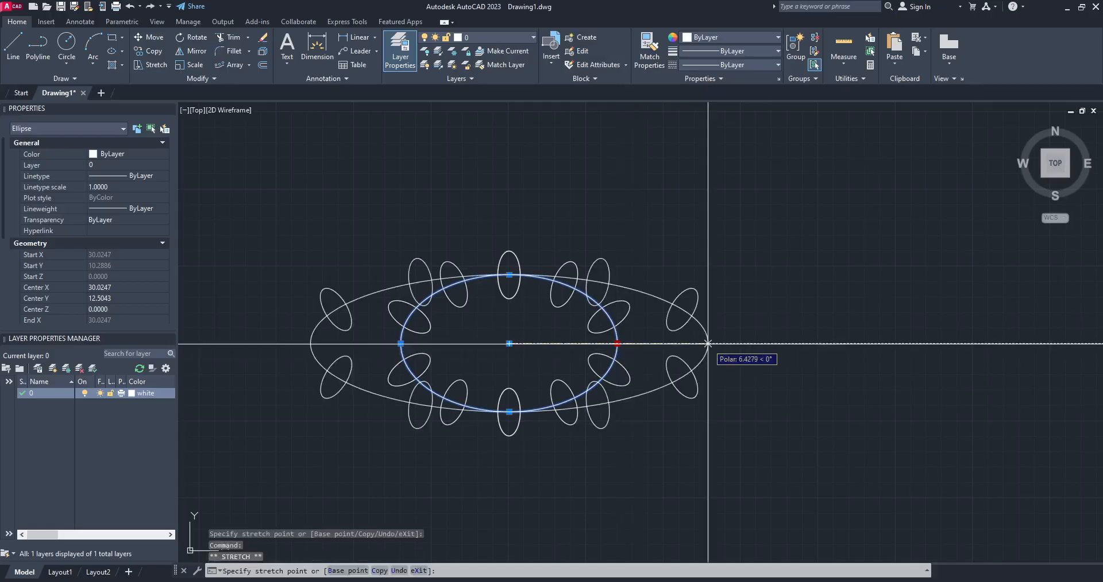
click(708, 344)
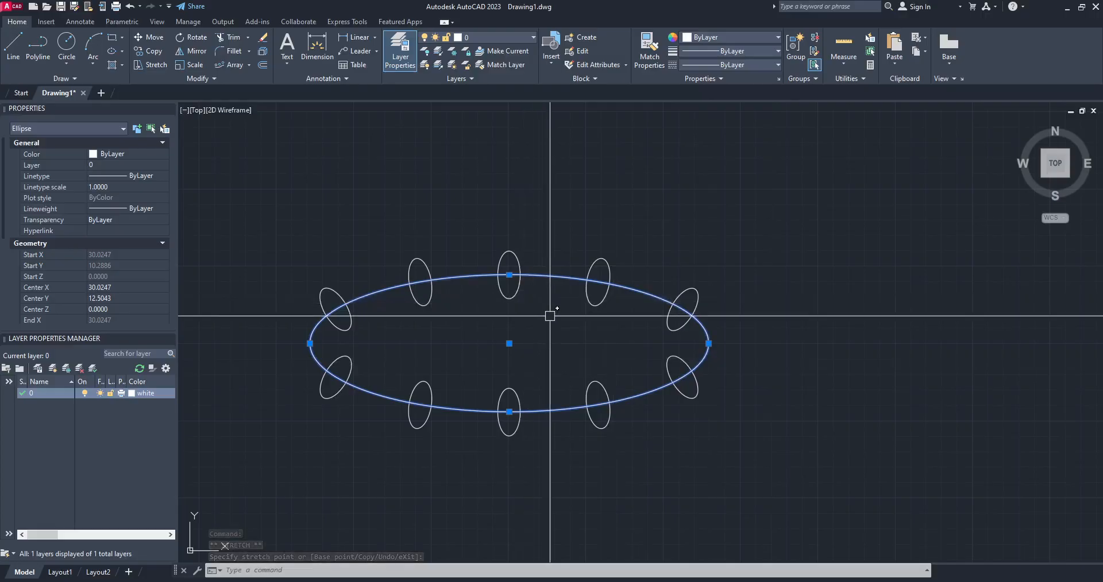
key(Escape)
click(708, 343)
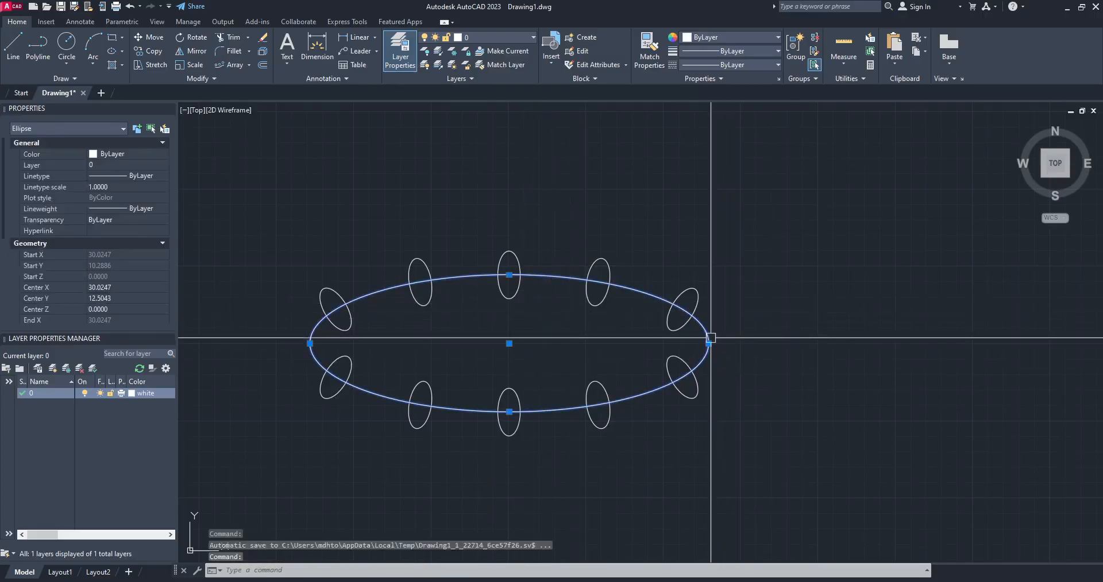
click(708, 344)
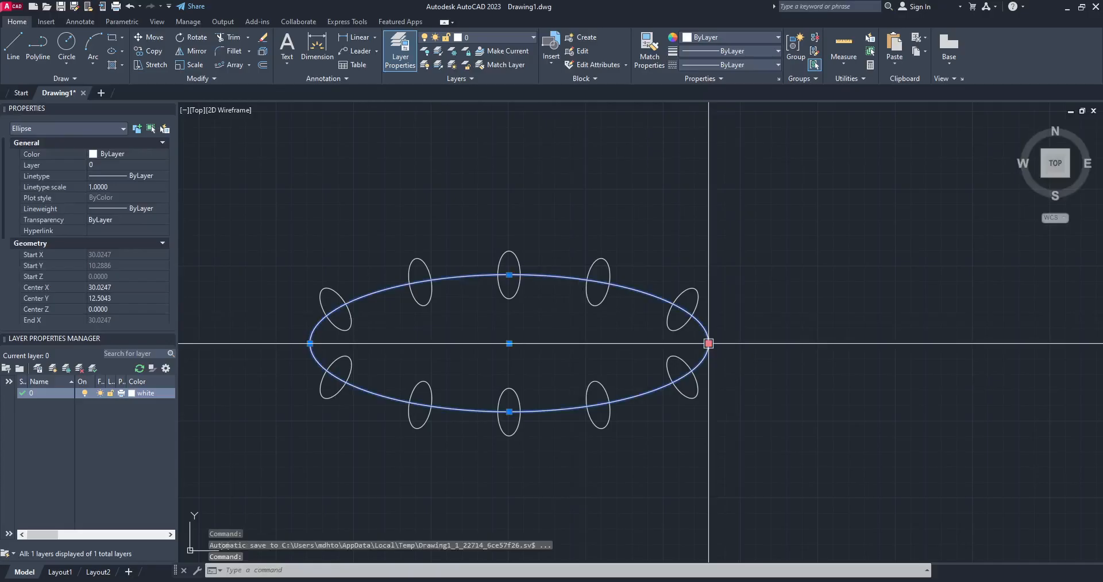
key(Escape)
click(677, 332)
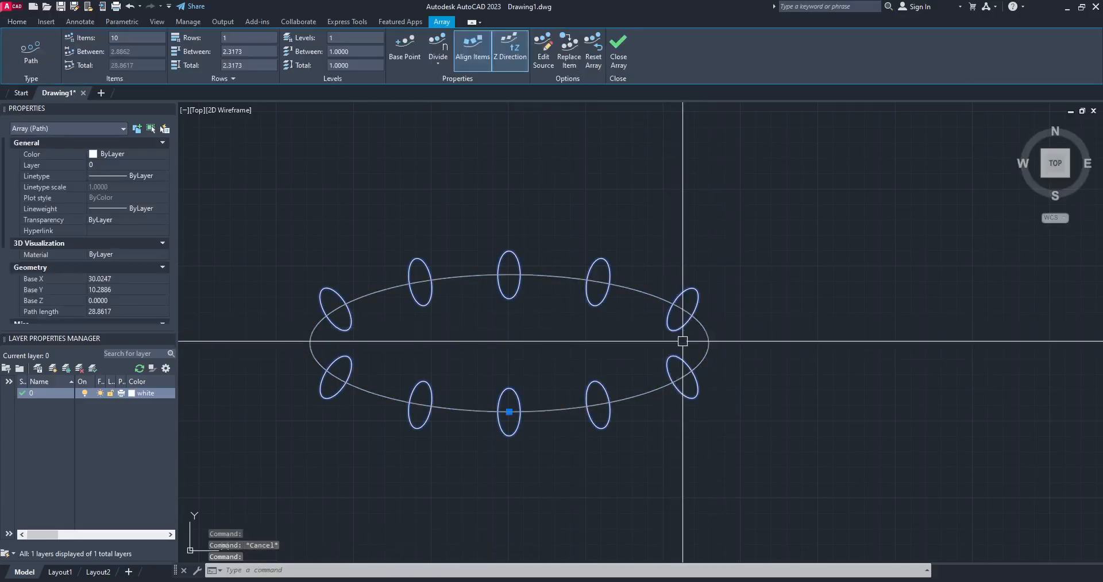
key(Escape)
click(640, 292)
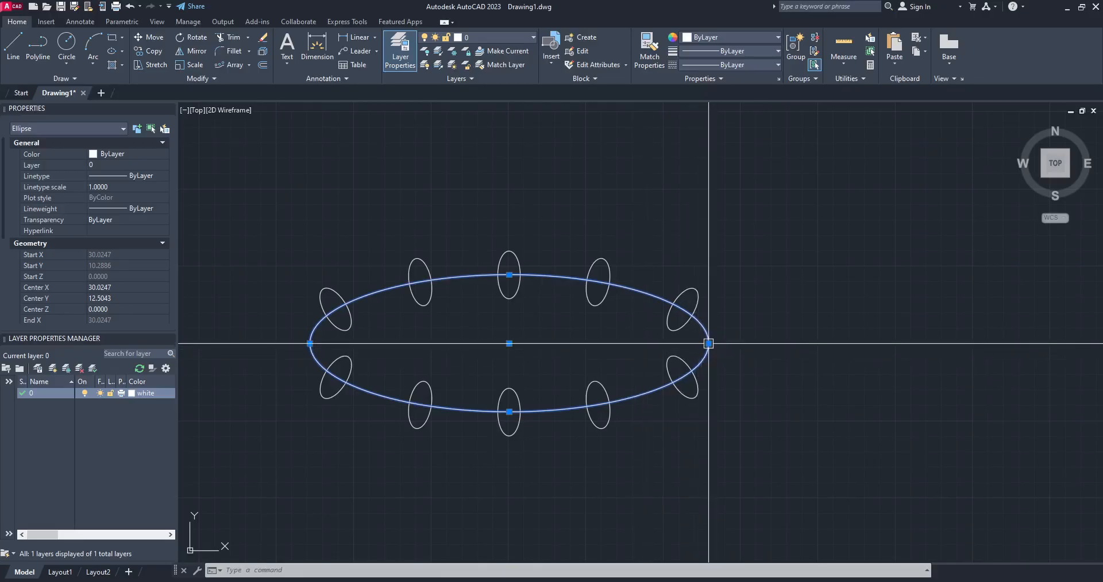
key(Escape)
Draw a center-based ellipse above the array with a half-width of about 2.8, and stretch its right endpoint outward.
middle_drag(739, 382, 727, 382)
middle_drag(756, 347, 694, 353)
click(112, 51)
middle_drag(505, 236, 487, 337)
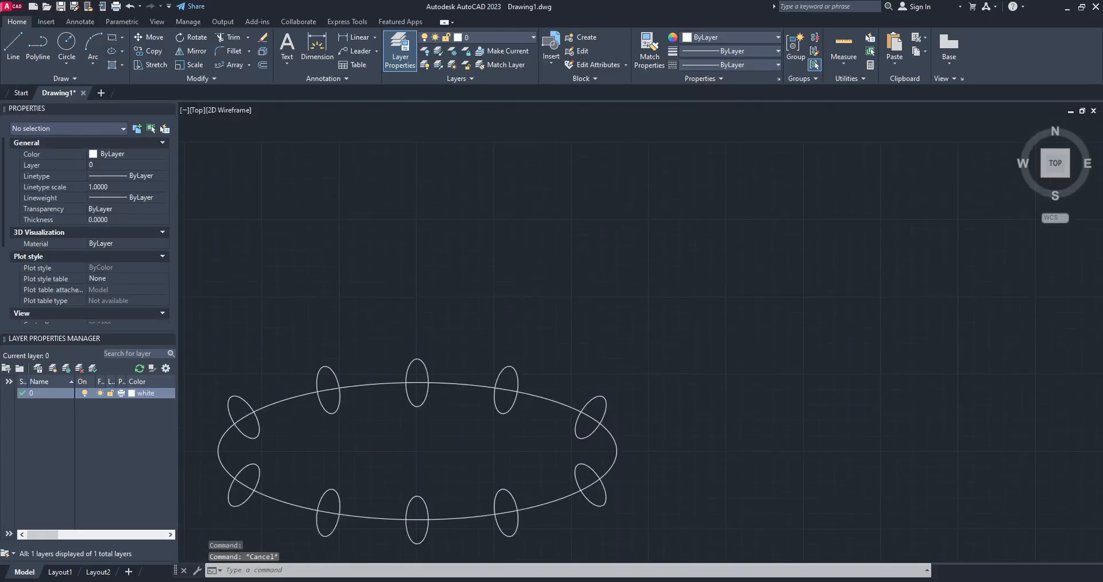
click(488, 210)
click(574, 209)
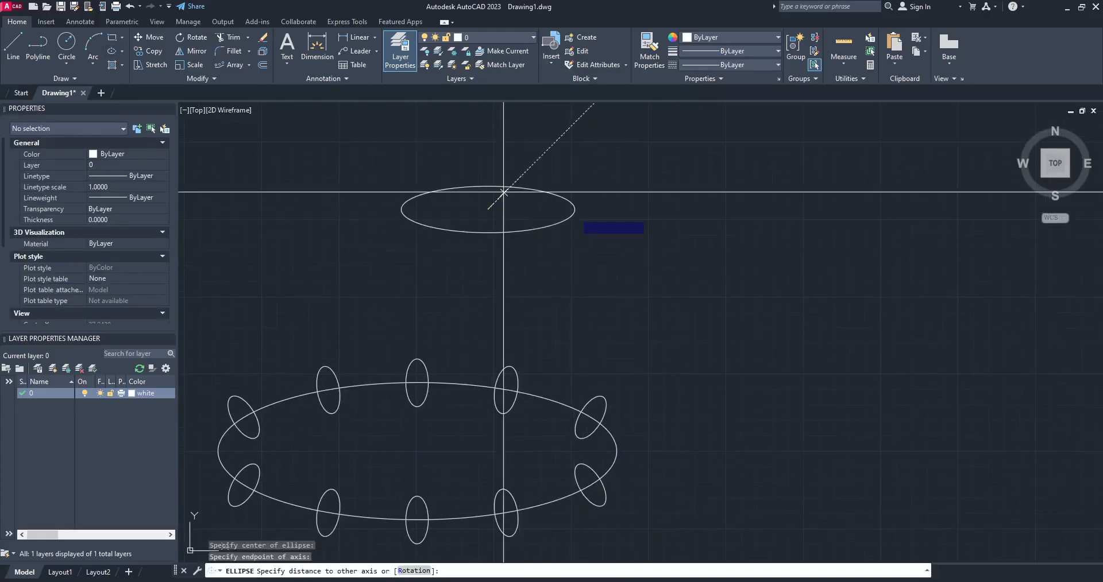
click(502, 180)
click(574, 210)
click(574, 210)
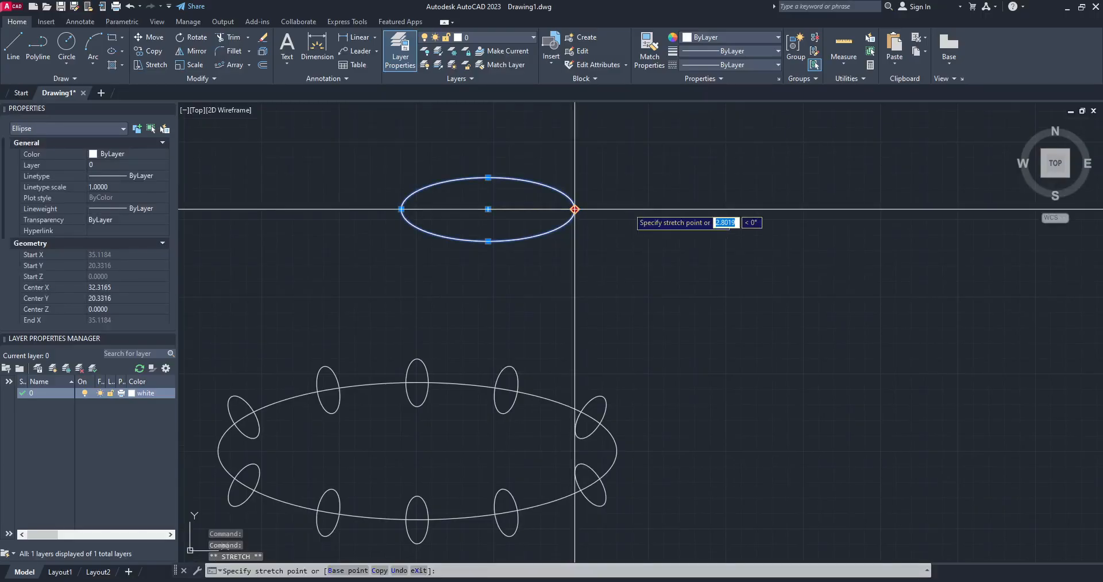
click(646, 209)
key(Escape)
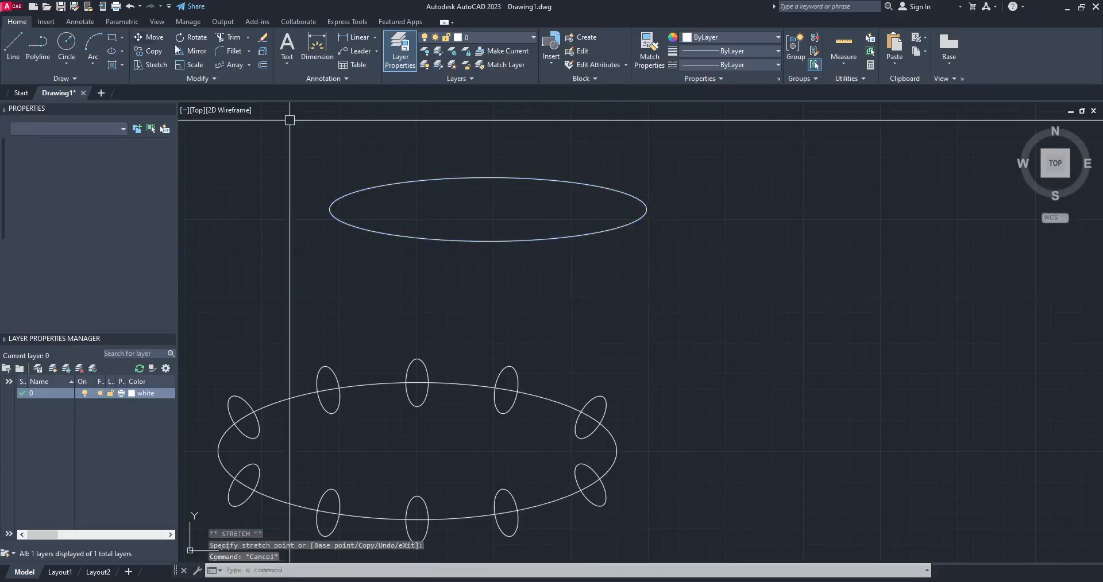
Draw a circle of about 2.89 radius to the right of the array and enlarge it by stretching its right quadrant point.
click(66, 43)
middle_drag(678, 257, 457, 228)
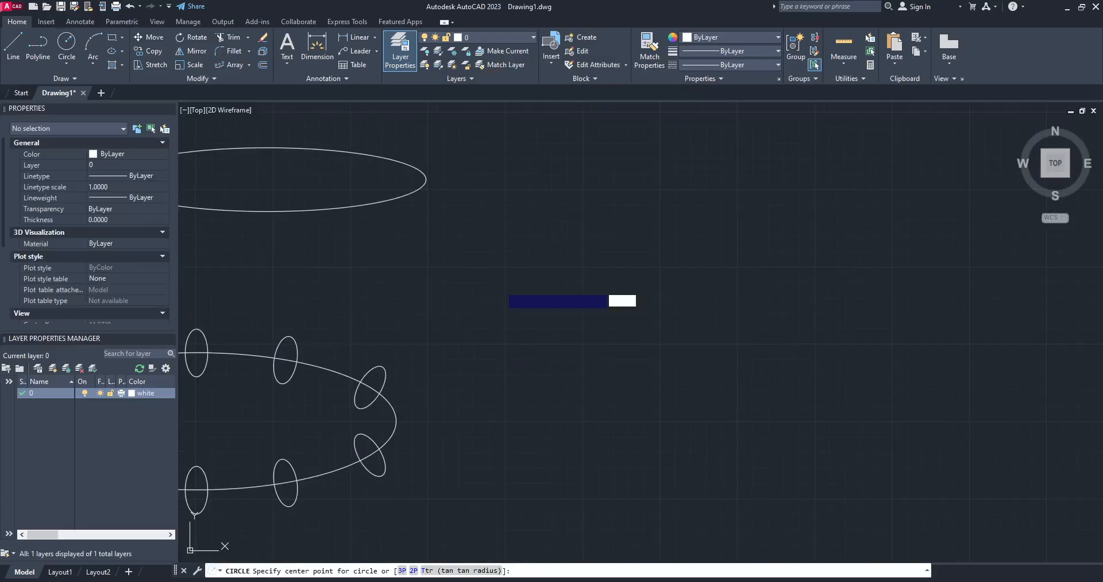
click(500, 286)
click(589, 286)
key(Escape)
click(589, 286)
click(589, 286)
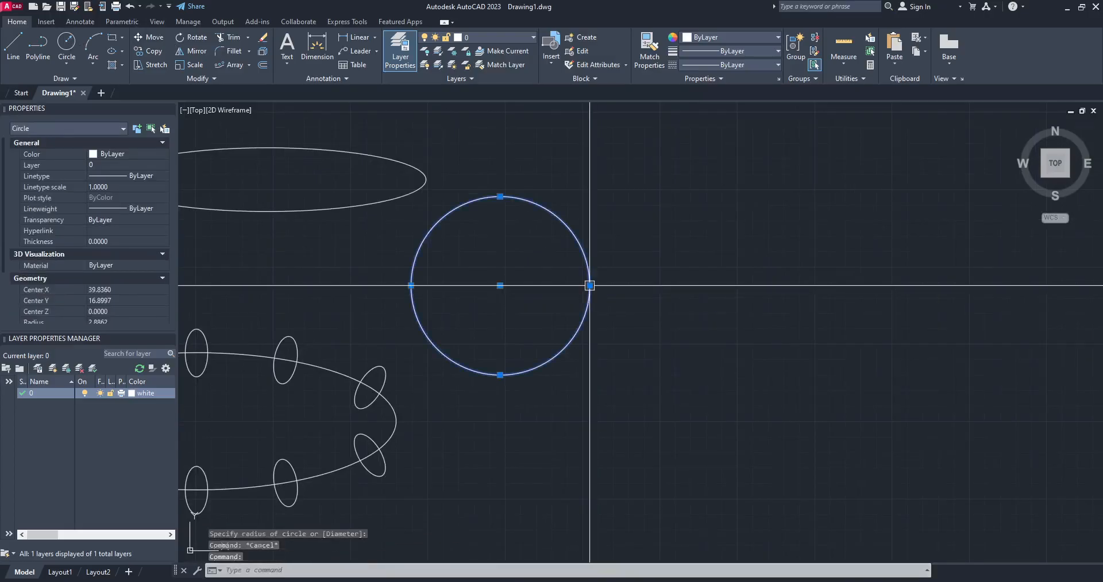
click(627, 285)
key(Escape)
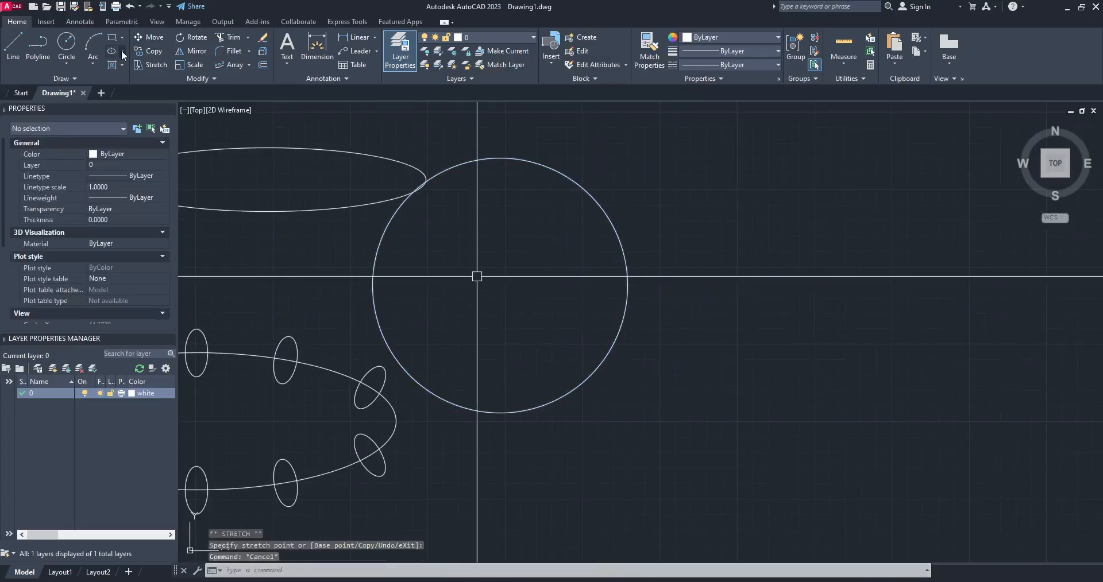
Draw an axis-endpoint ellipse to the lower right of the circle, and widen it by stretching its right quadrant point.
click(122, 50)
click(139, 95)
middle_drag(484, 292, 271, 165)
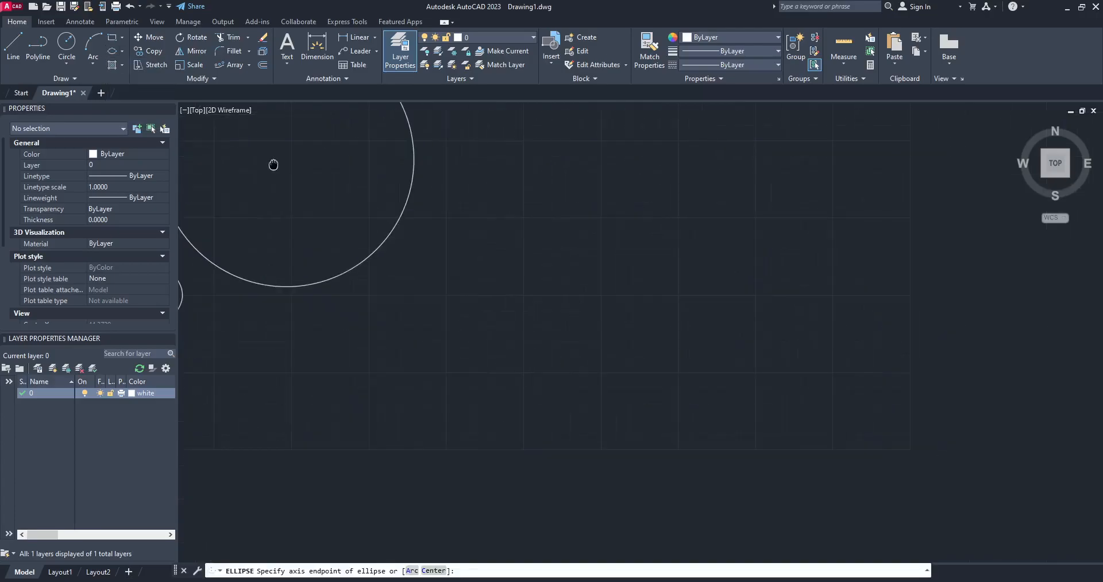
click(478, 311)
click(563, 311)
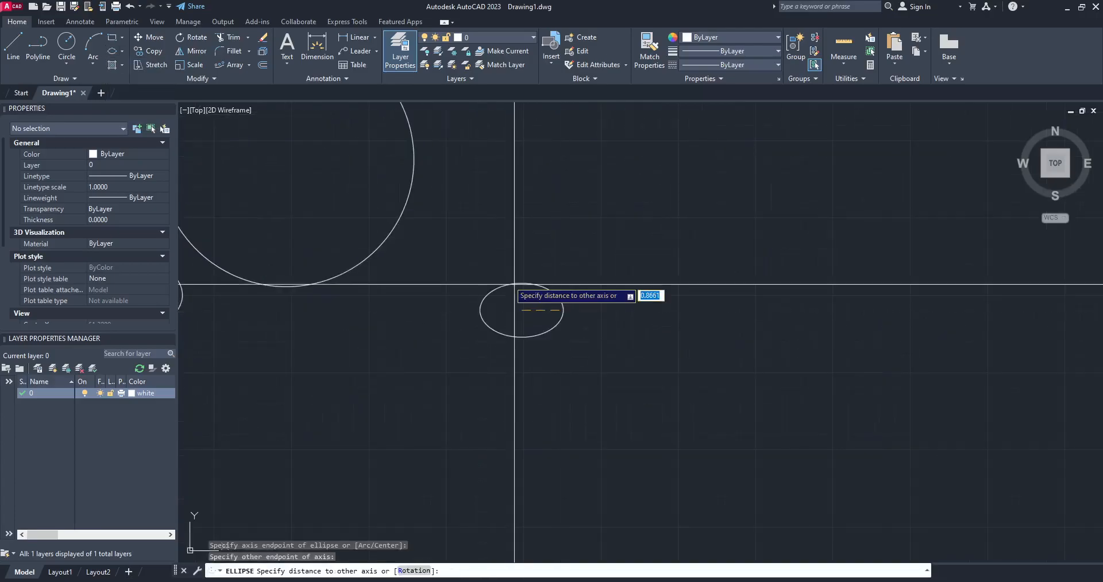
click(521, 263)
click(555, 292)
click(563, 310)
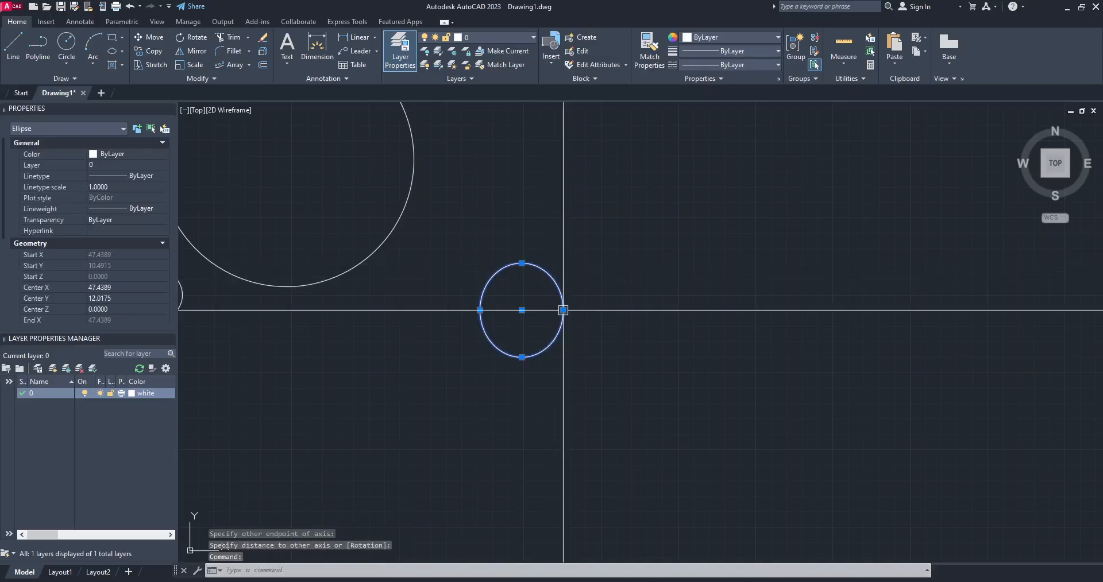
click(623, 310)
key(Escape)
Delete the circle and the two extra ellipses, keeping only the path ellipse and its array.
middle_drag(552, 320, 804, 349)
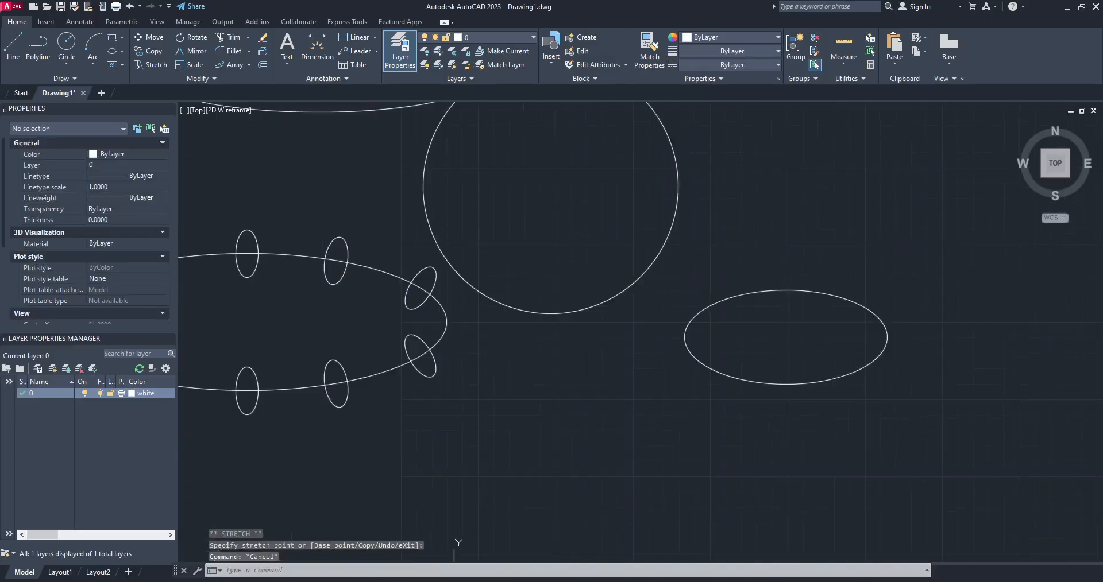
click(718, 403)
click(593, 254)
mouse_move(615, 307)
middle_down()
mouse_move(737, 362)
mouse_move(814, 439)
middle_up()
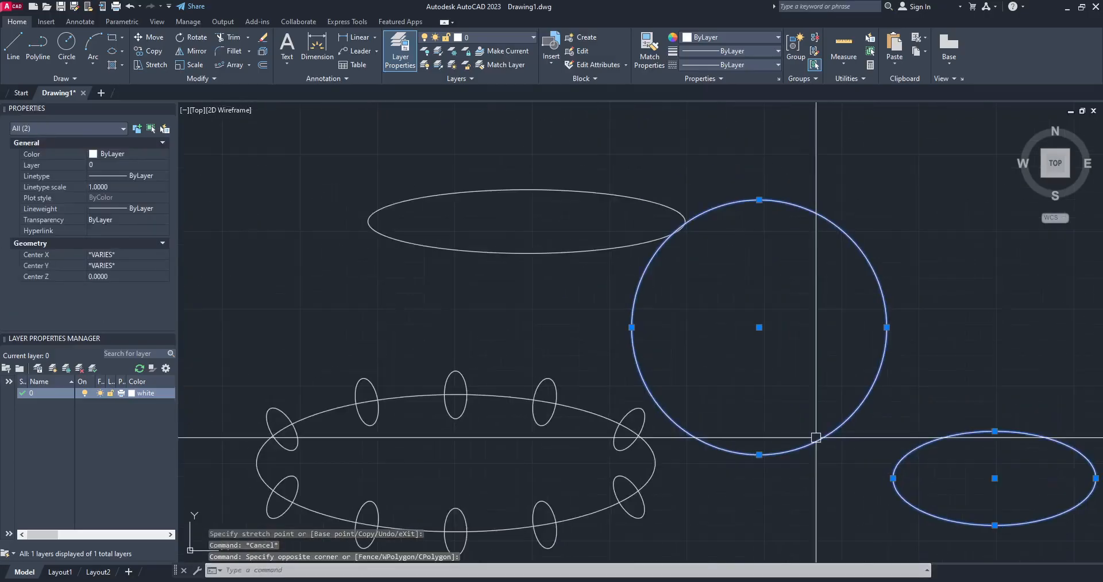
key(Delete)
click(574, 250)
key(Delete)
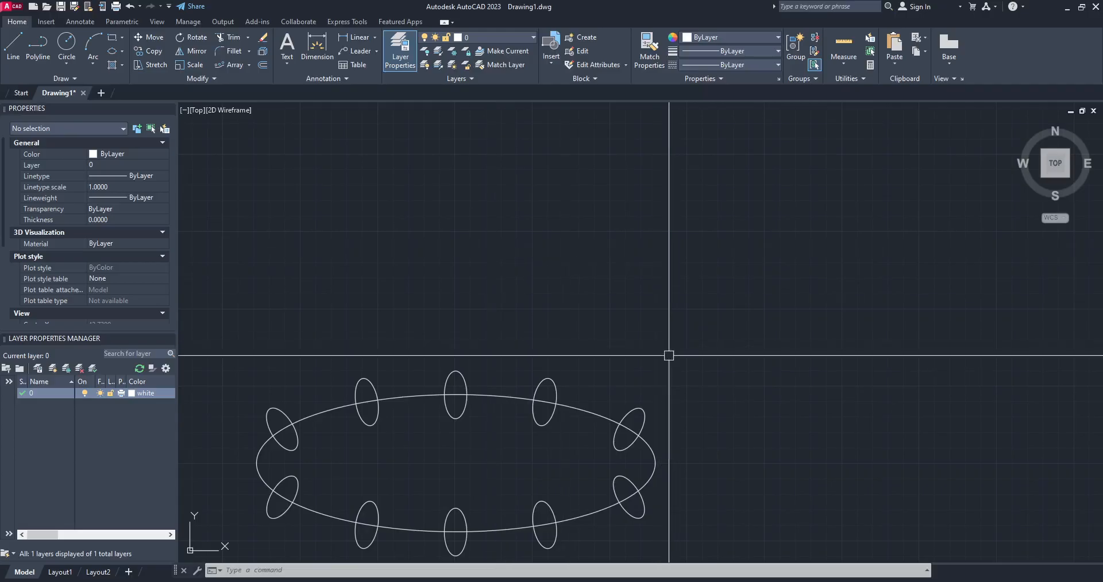
middle_drag(635, 347, 656, 260)
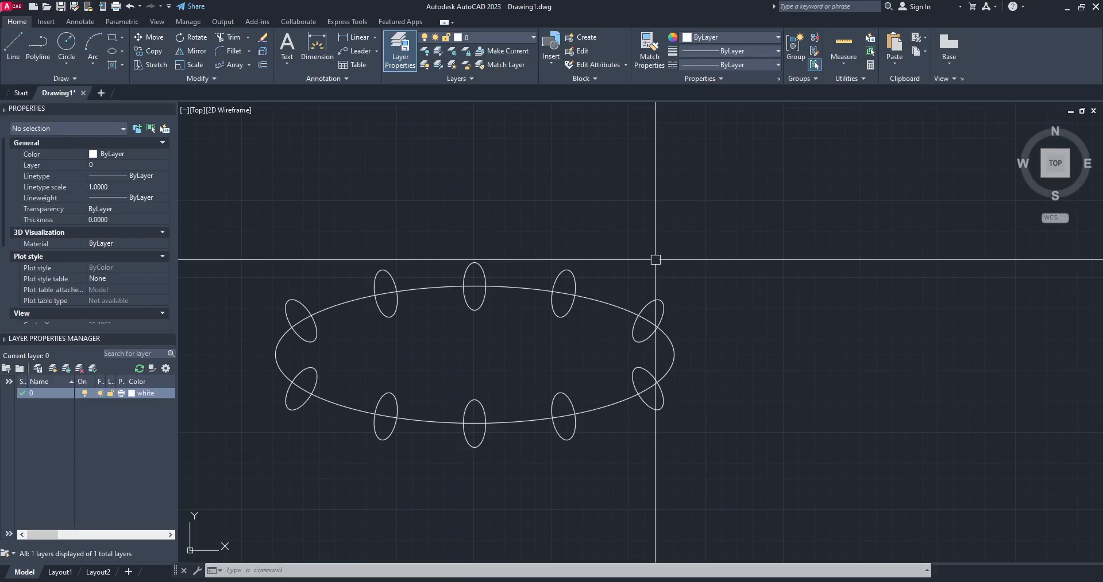
scroll(574, 190, up, 1)
scroll(635, 281, down, 1)
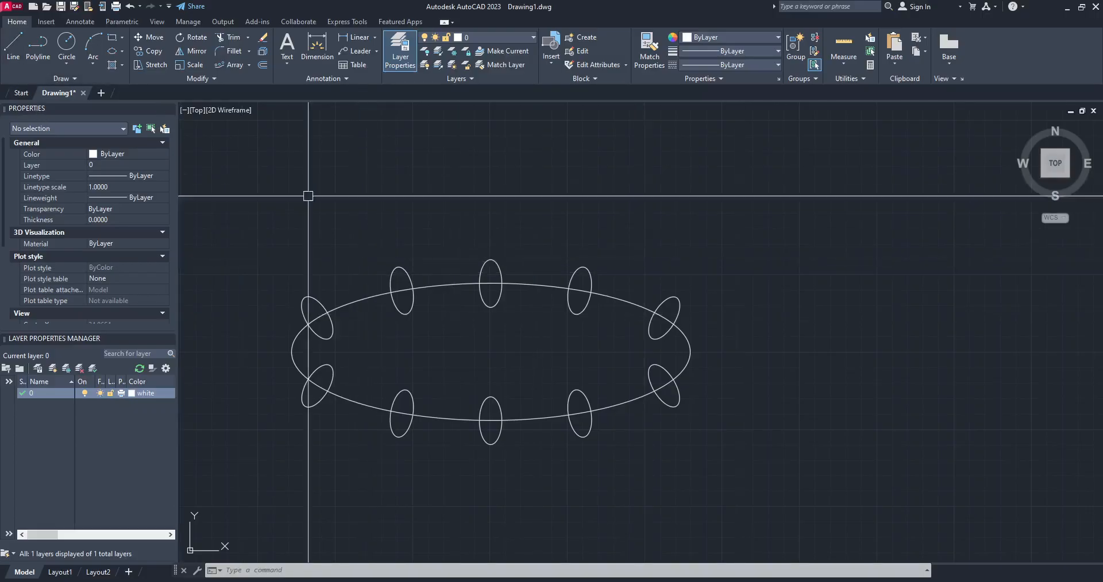
Switch to the web browser and look through the hidden bookmarks for a CAD block site.
middle_drag(839, 337, 744, 377)
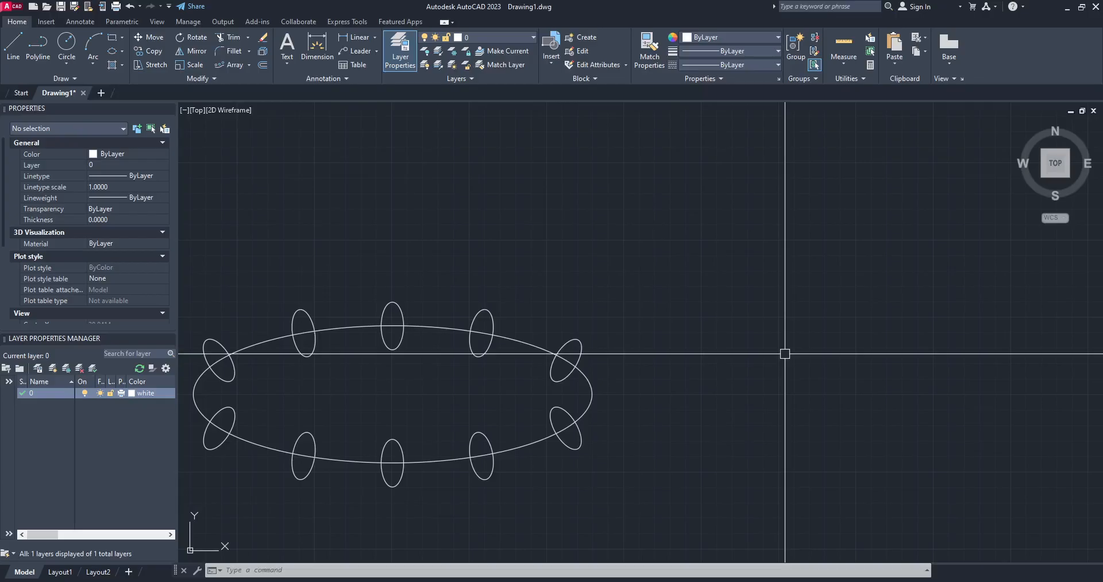
click(687, 581)
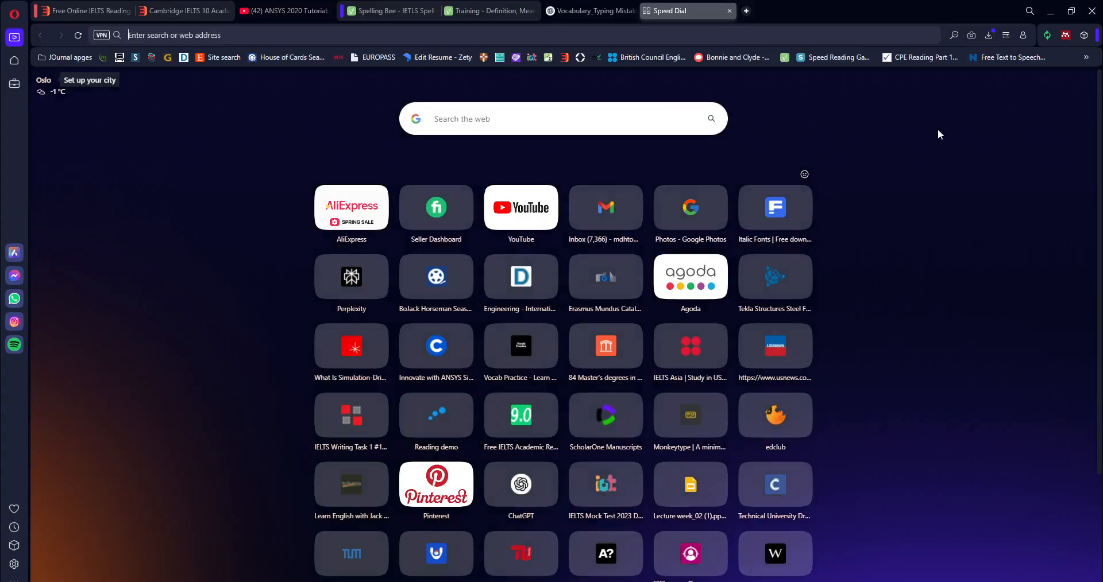
click(1086, 58)
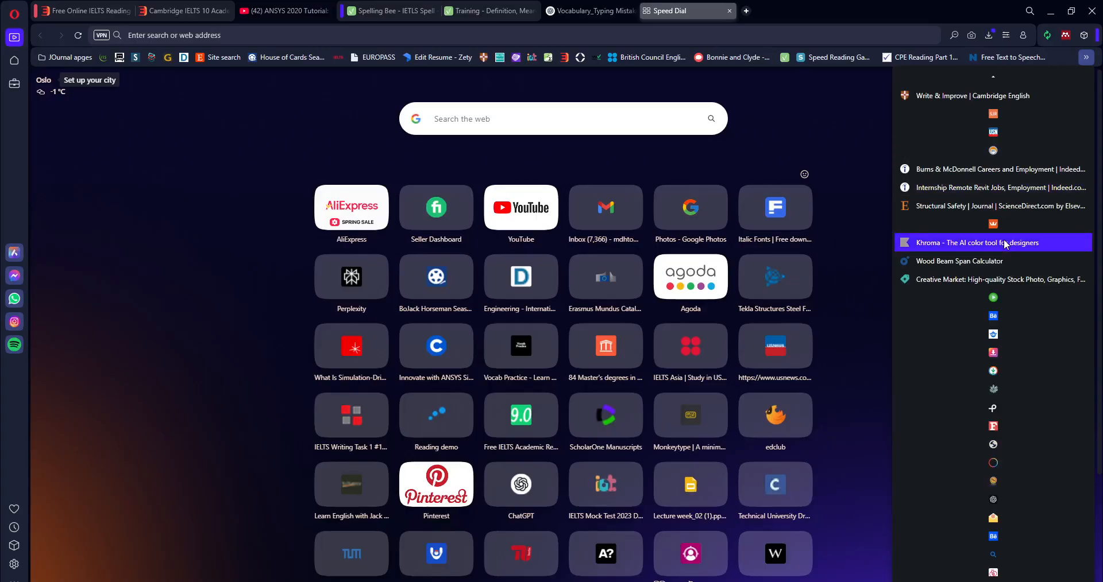
scroll(1009, 403, down, 5)
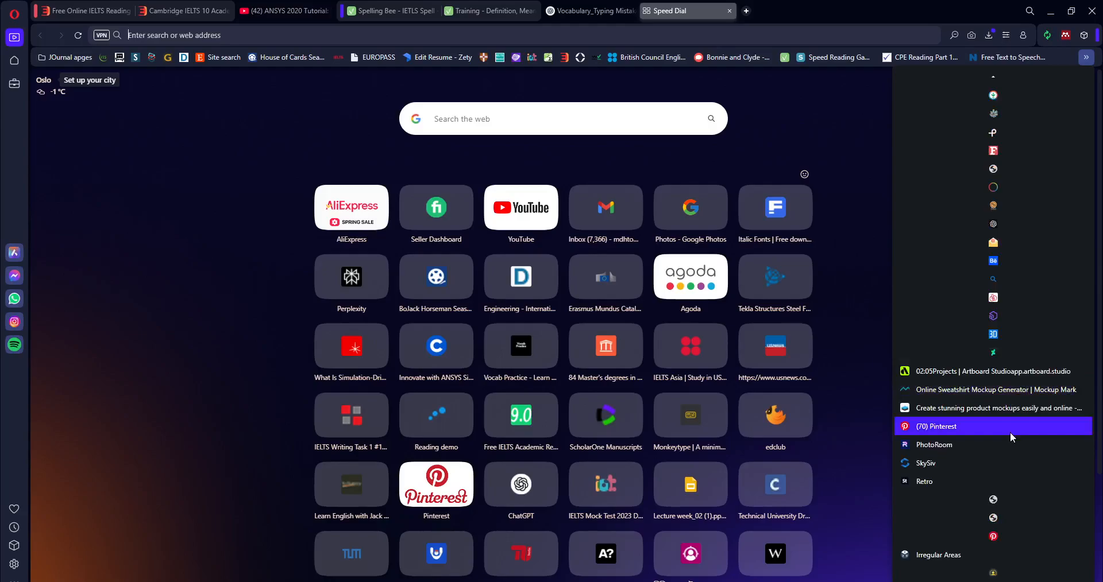
scroll(1006, 454, down, 2)
scroll(1004, 467, down, 1)
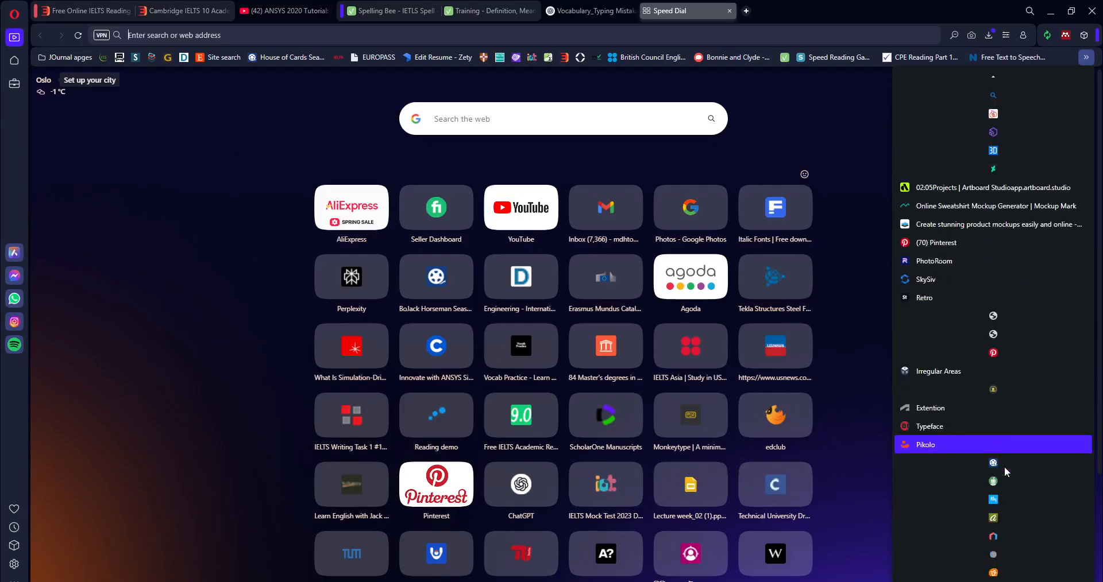
scroll(998, 526, down, 2)
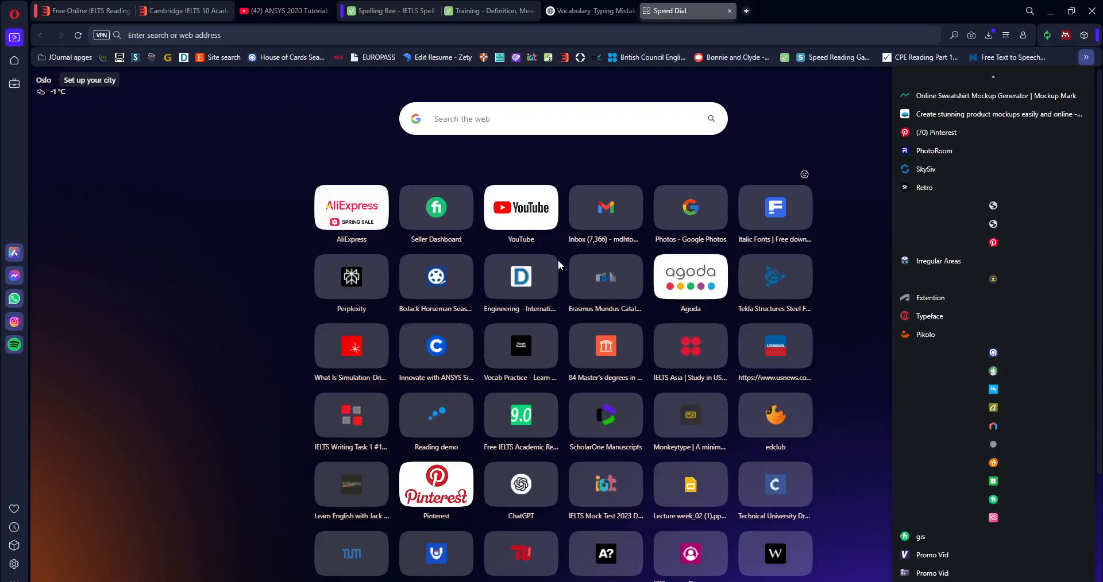
Search the web for "dwg blocks" and browse the free CAD block sections and drawings on dwgmodels.com.
click(524, 119)
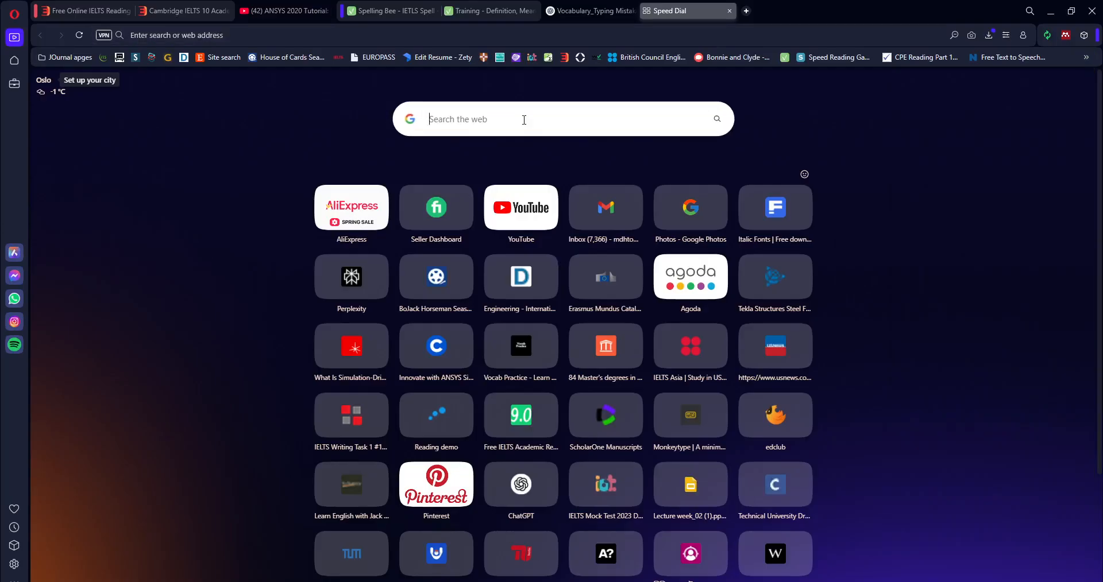
text(dwg)
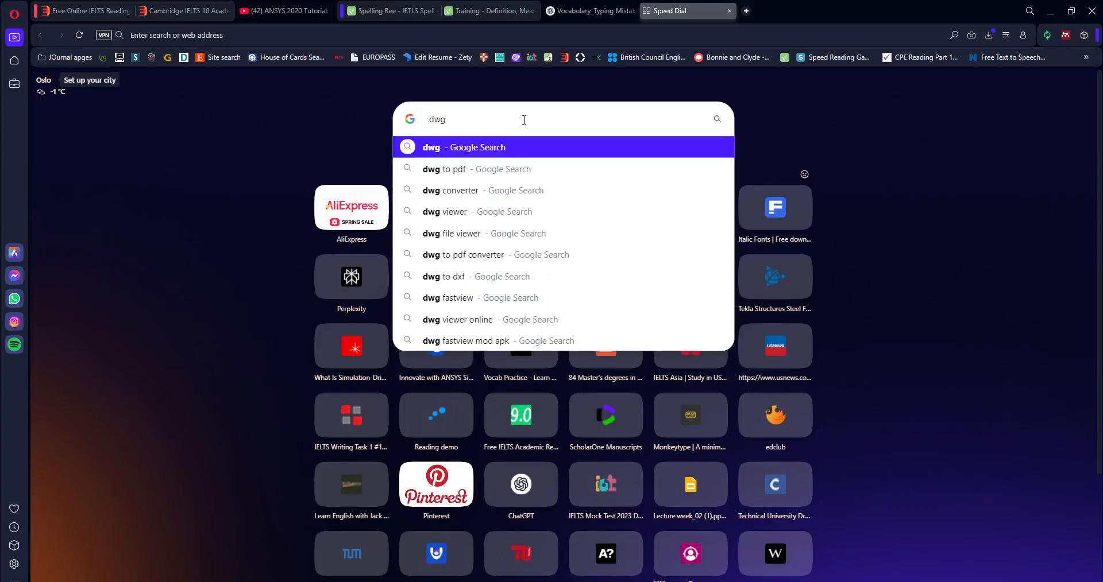
text( blocks)
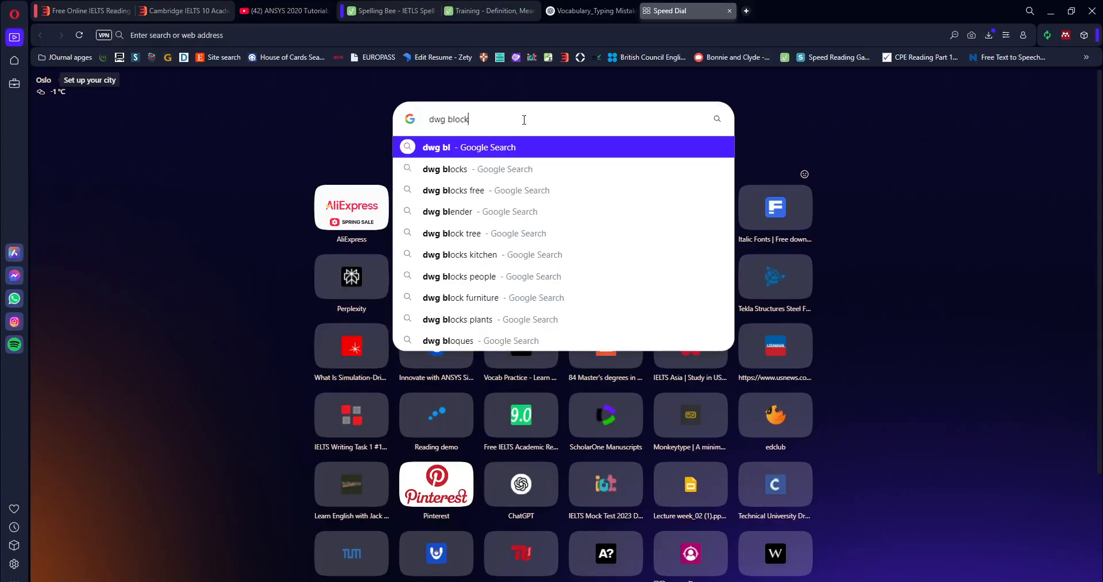
key(Return)
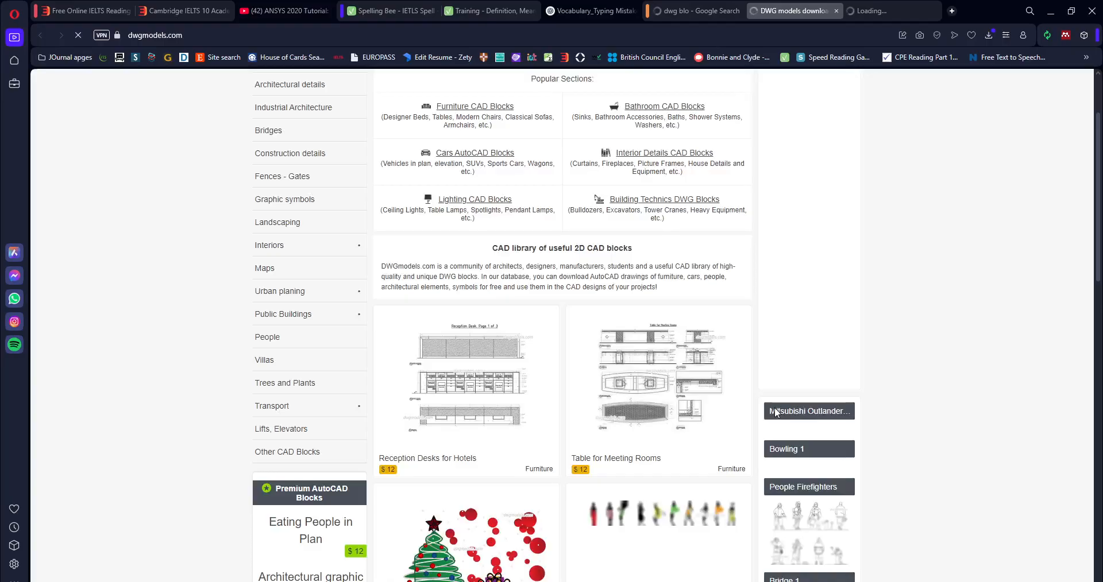
scroll(660, 447, up, 2)
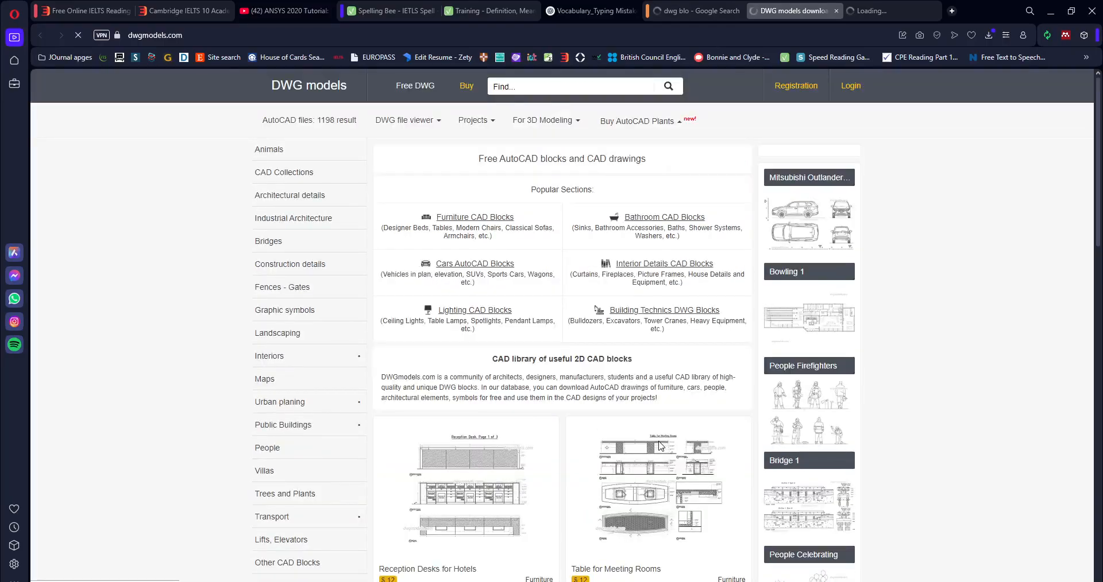
scroll(660, 447, down, 8)
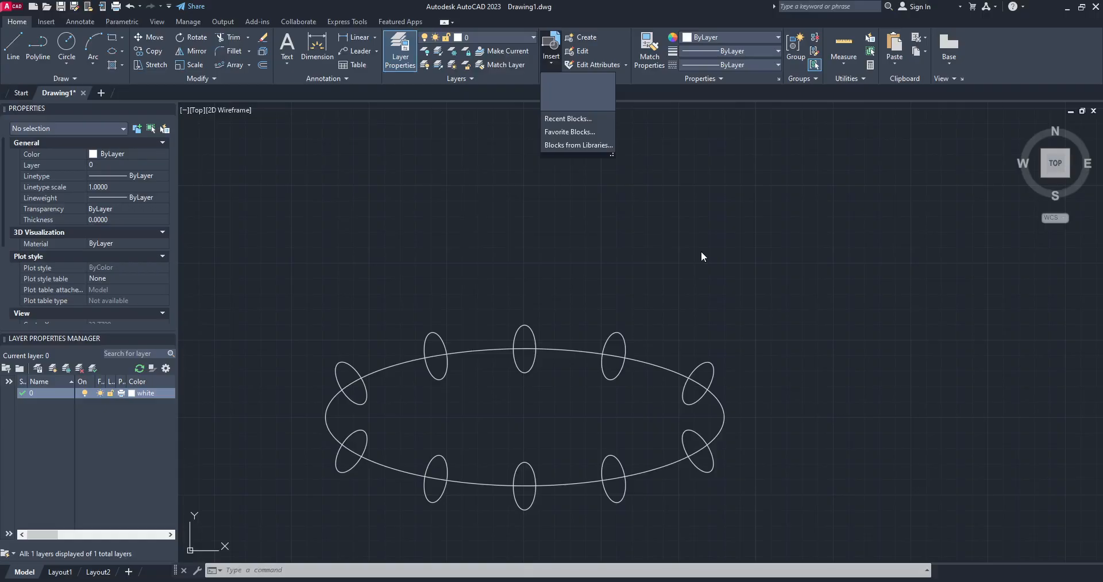
Return to AutoCAD and open the folder or file selection for inserting blocks from libraries.
click(578, 145)
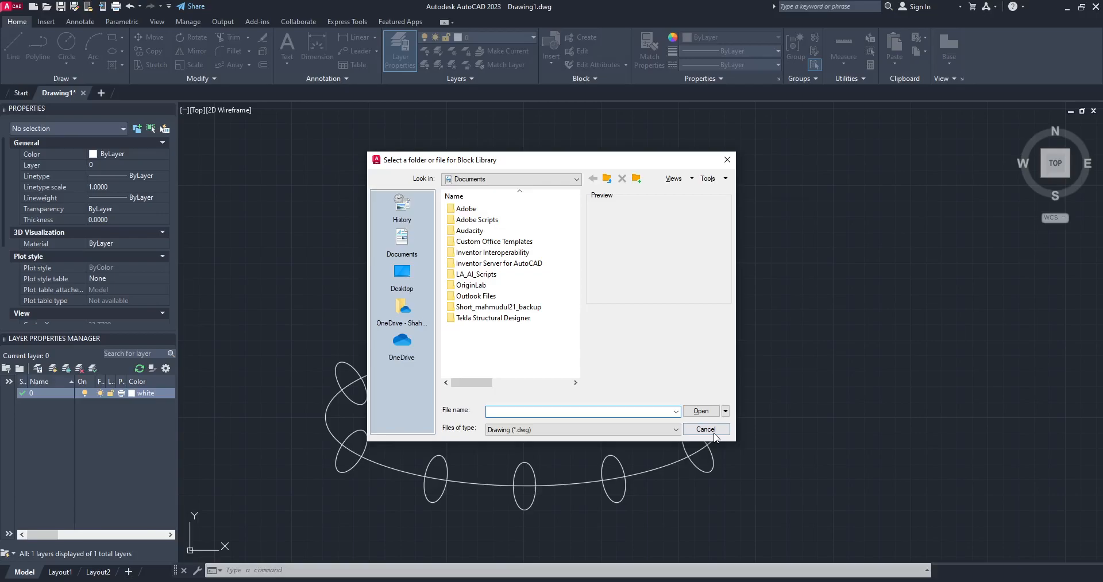